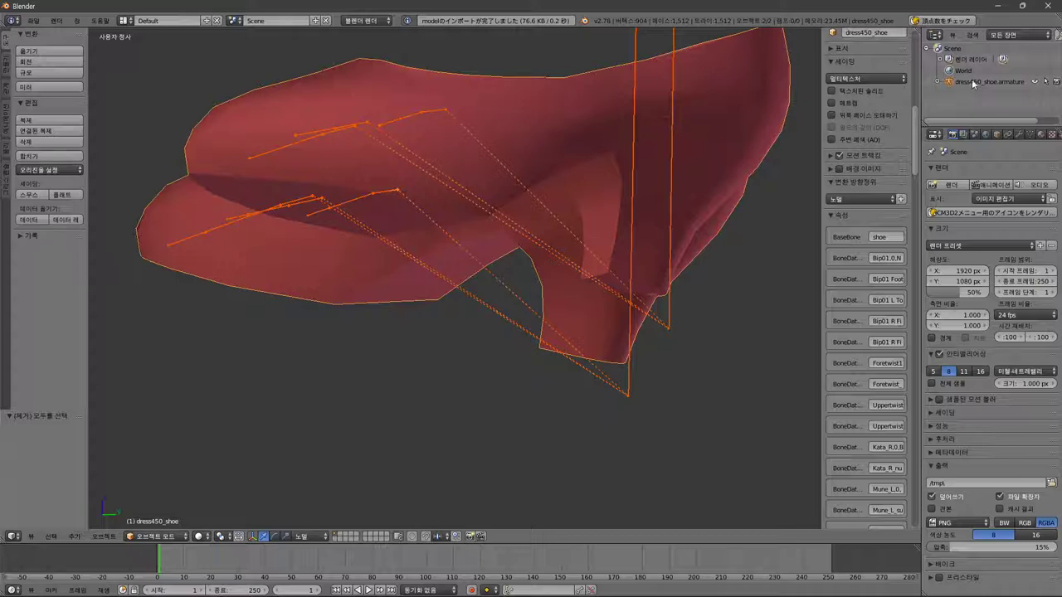
left_click(974, 83)
left_click(1019, 134)
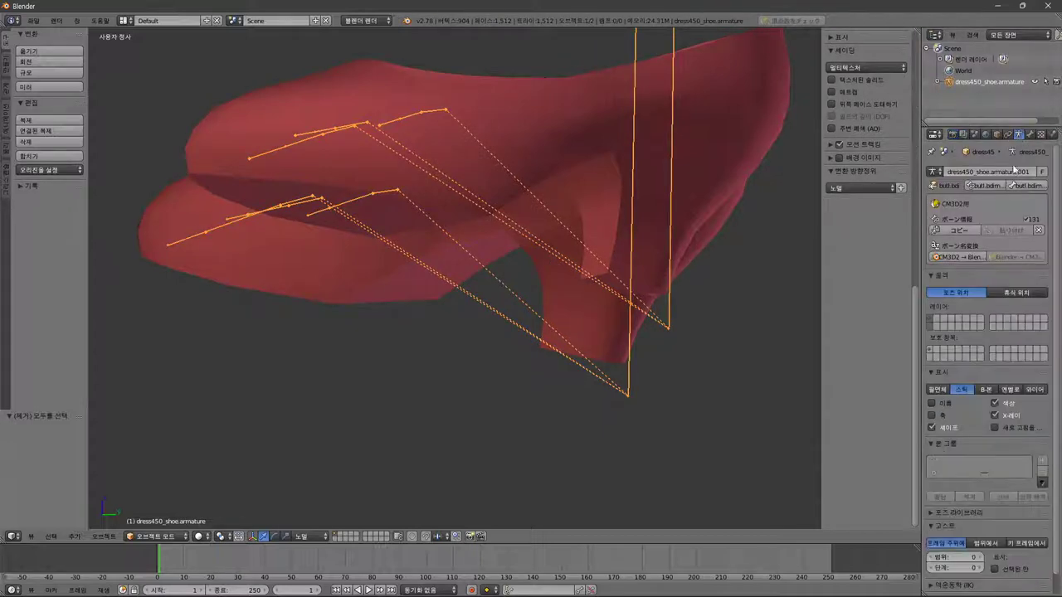
left_click(1029, 134)
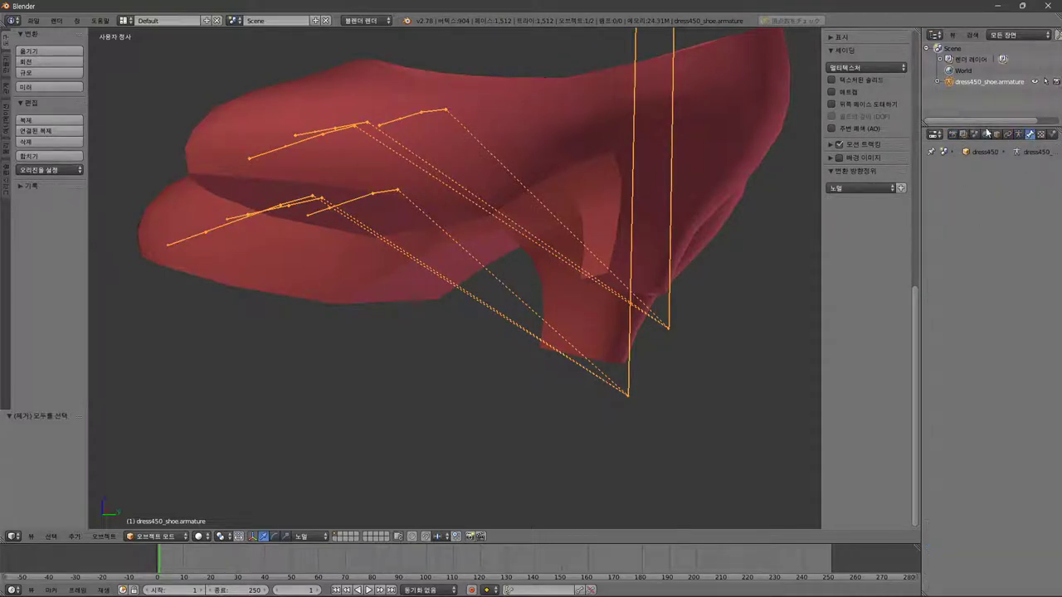
left_click(998, 134)
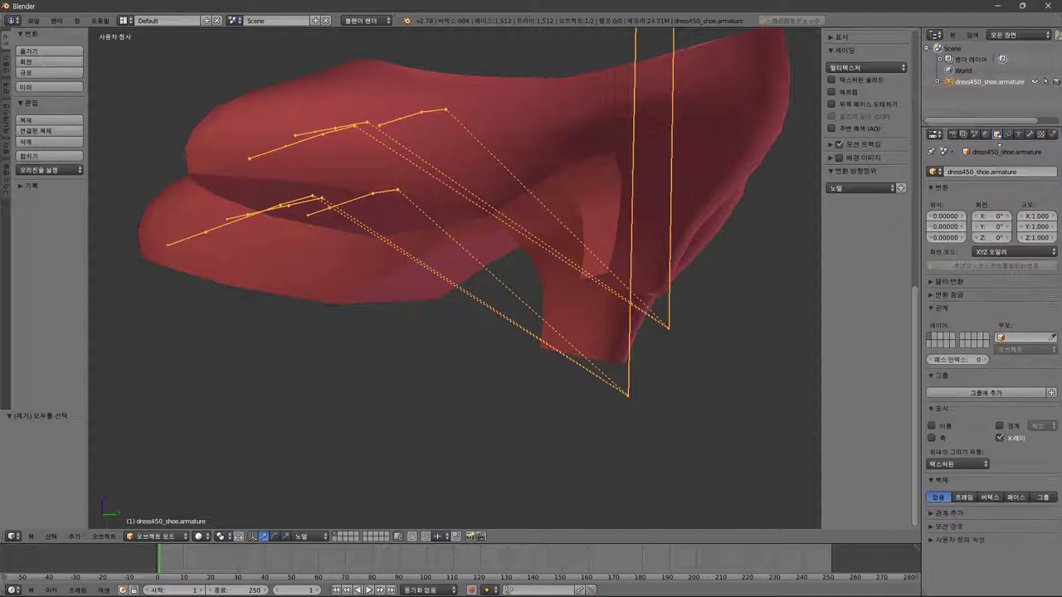
Add a Basis shape key and a second one named highheel to the shoe mesh, and put the mesh in Edit Mode
right_click(575, 151)
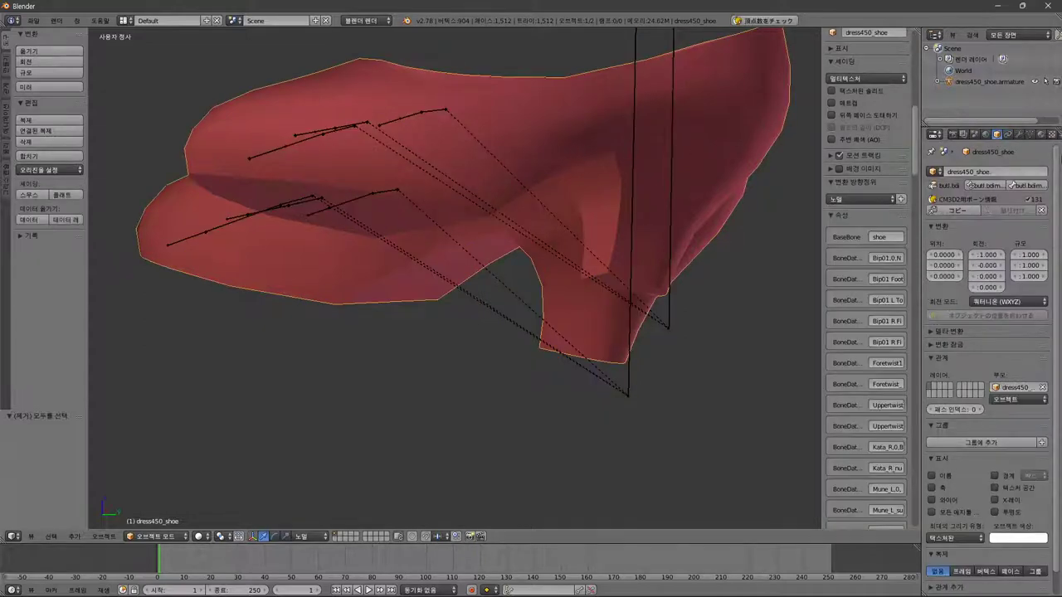
left_click(1029, 135)
left_click(1051, 379)
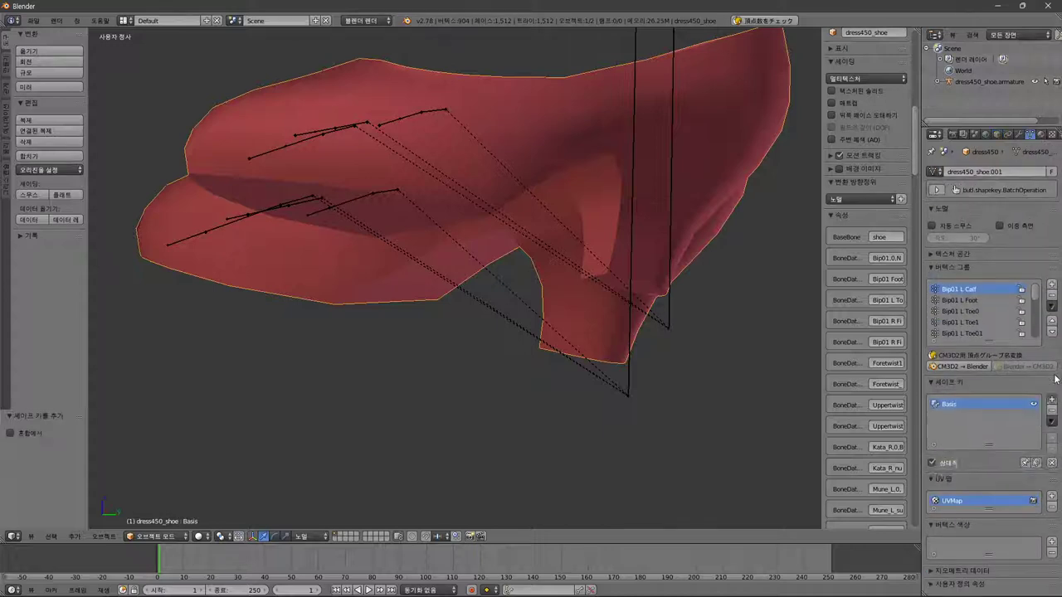
left_click(1050, 399)
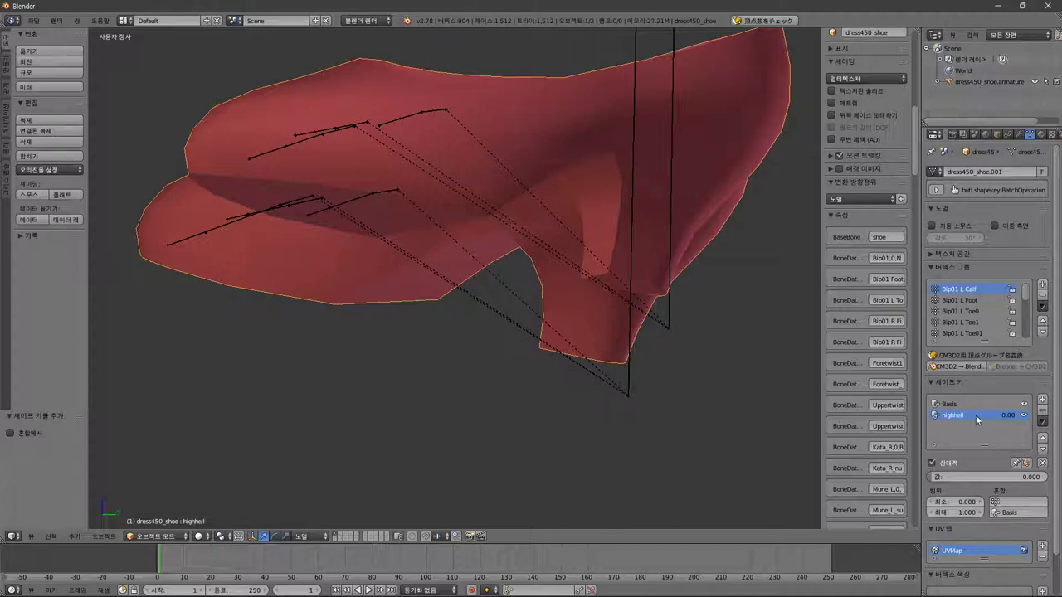
key("ctrl+o")
key("Escape")
key("Tab")
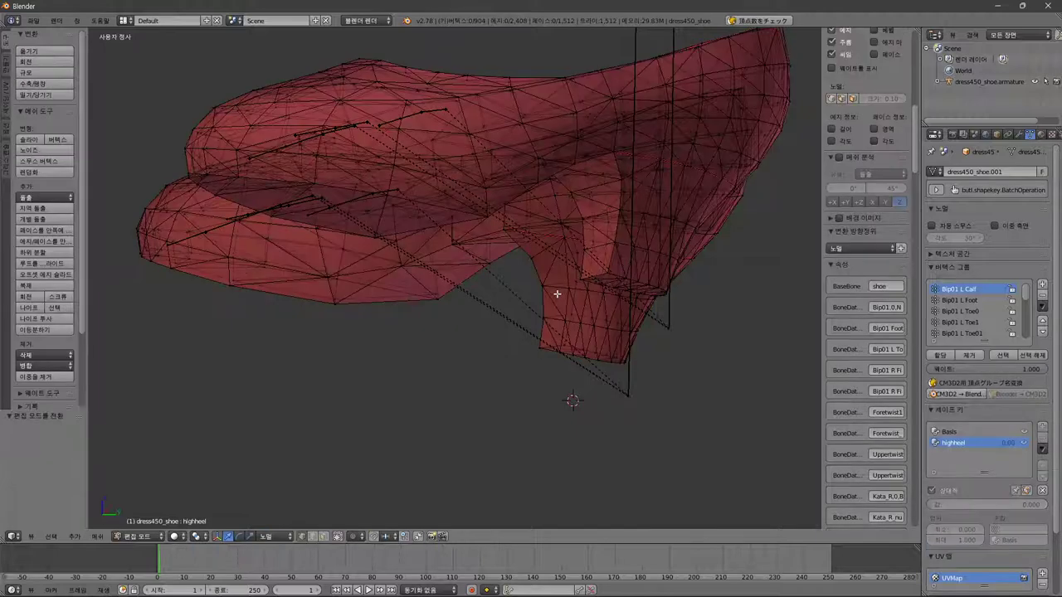
Box-select all the vertices along the bottom of the shoe's heel
middle_click_drag(572, 298, 689, 334)
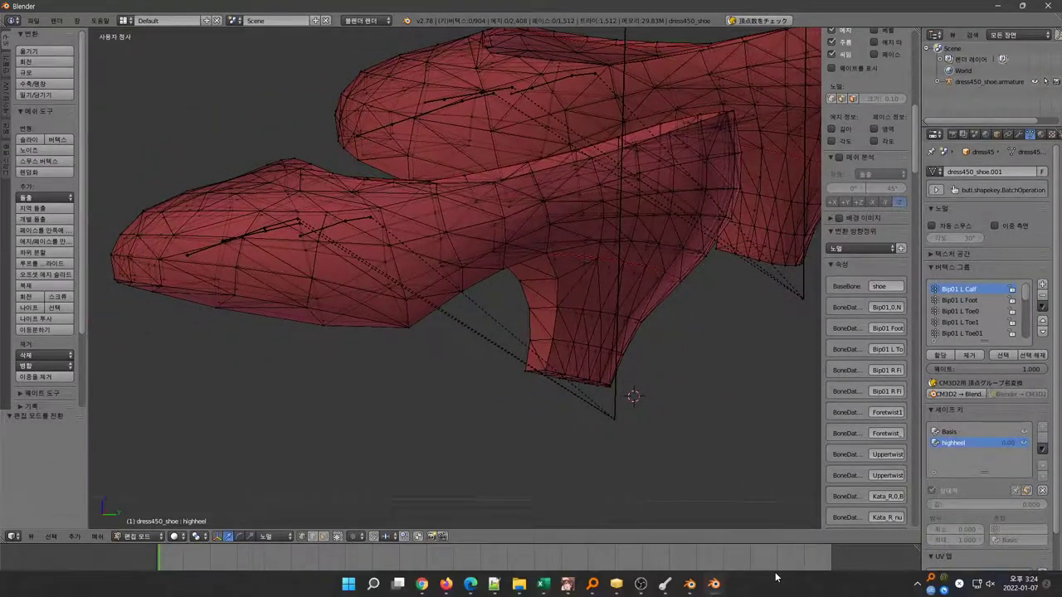
left_click(919, 585)
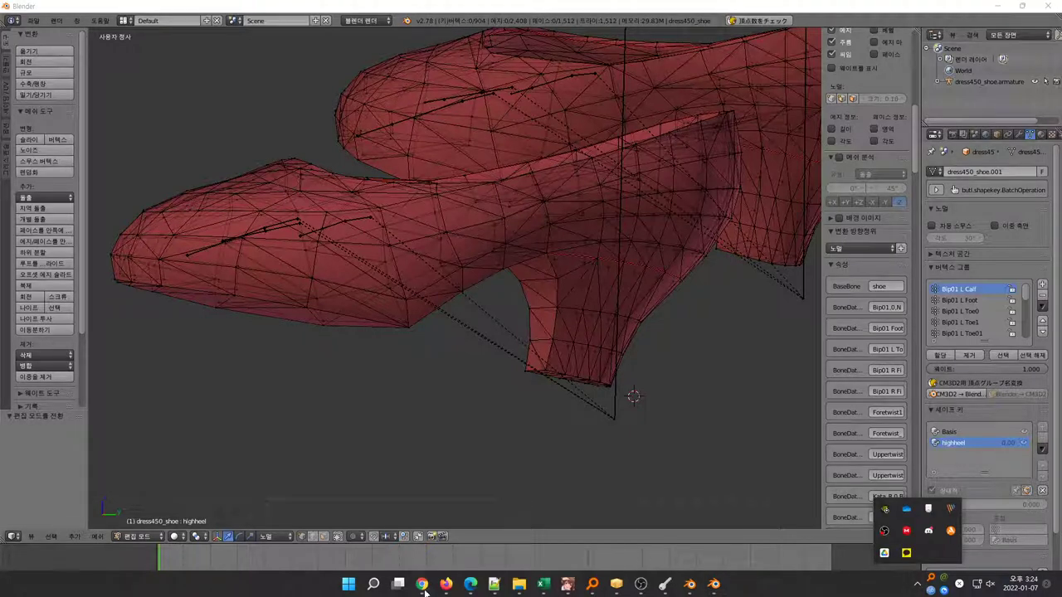
left_click(664, 459)
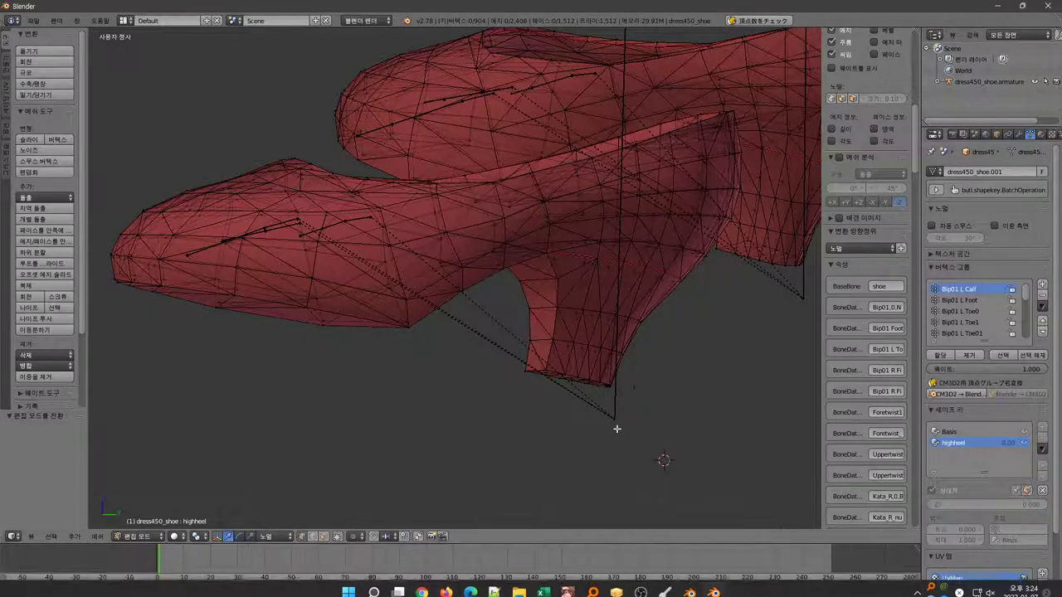
middle_click_drag(664, 459, 606, 430)
middle_click_drag(486, 415, 622, 409)
key("b")
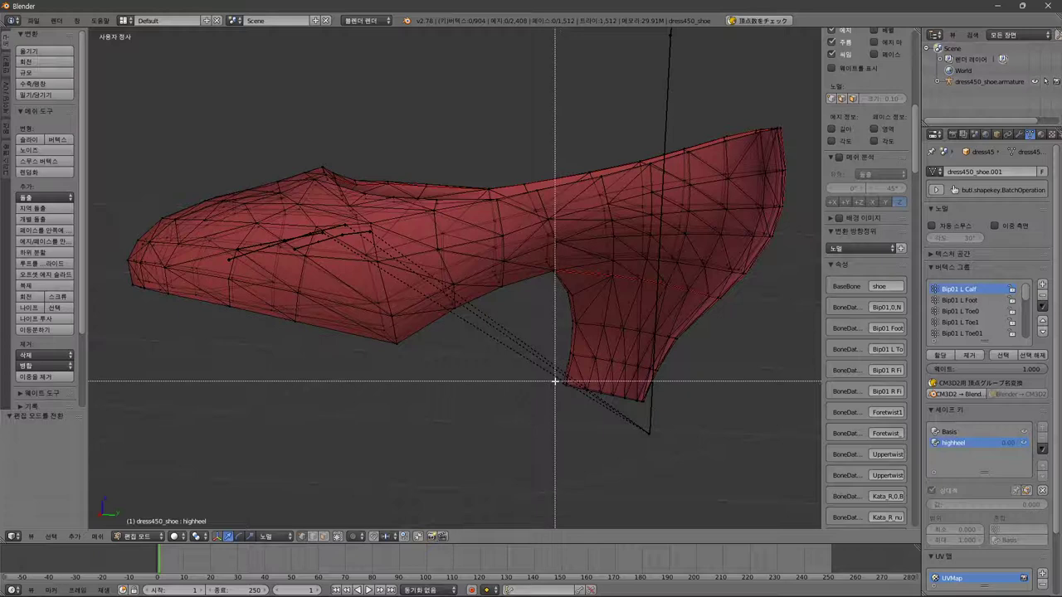
left_click_drag(554, 379, 654, 421)
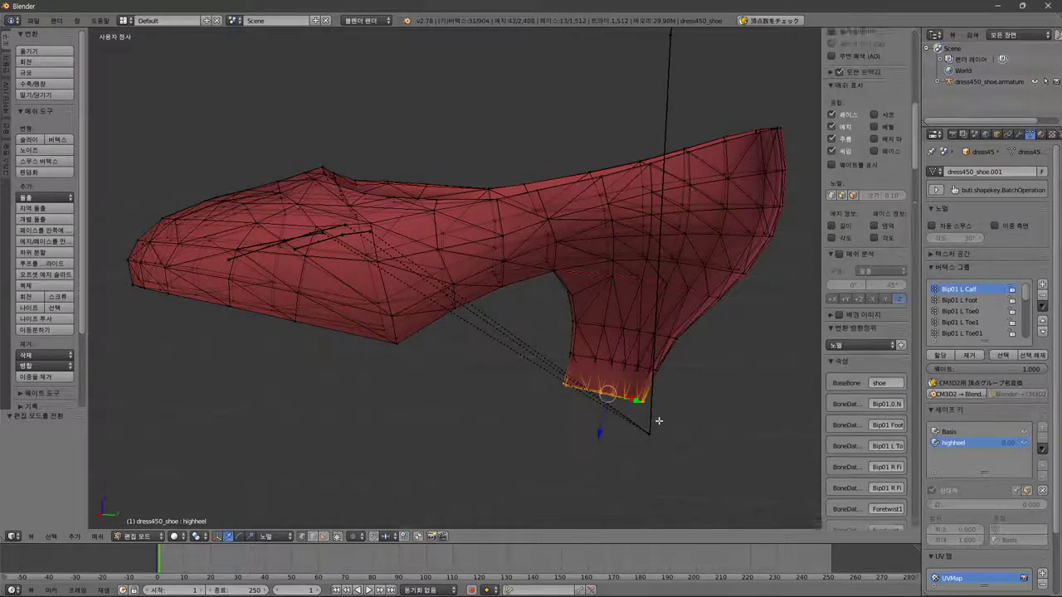
middle_click_drag(519, 403, 561, 410)
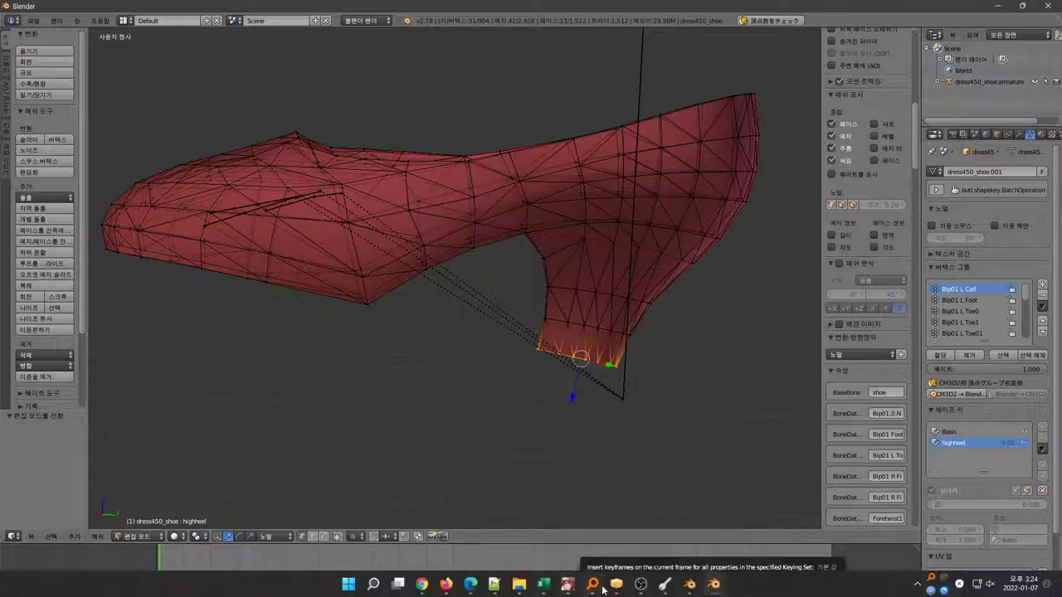
Switch to Everything, look up keycastow.exe, run the copy in KeyCastOW-master\Debug, and return to Blender
left_click(591, 584)
left_click(1054, 334)
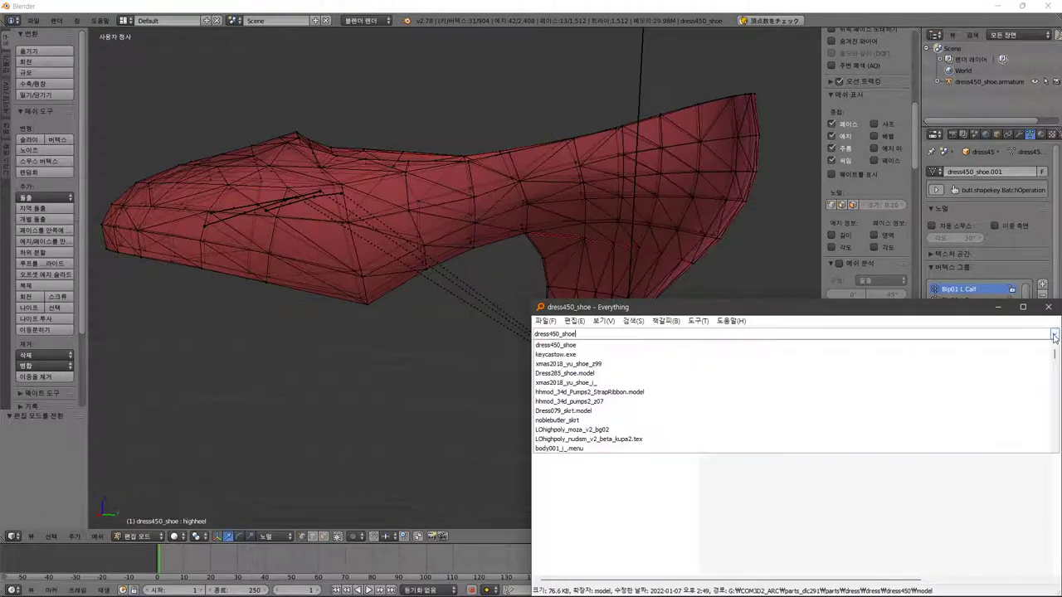
left_click(709, 354)
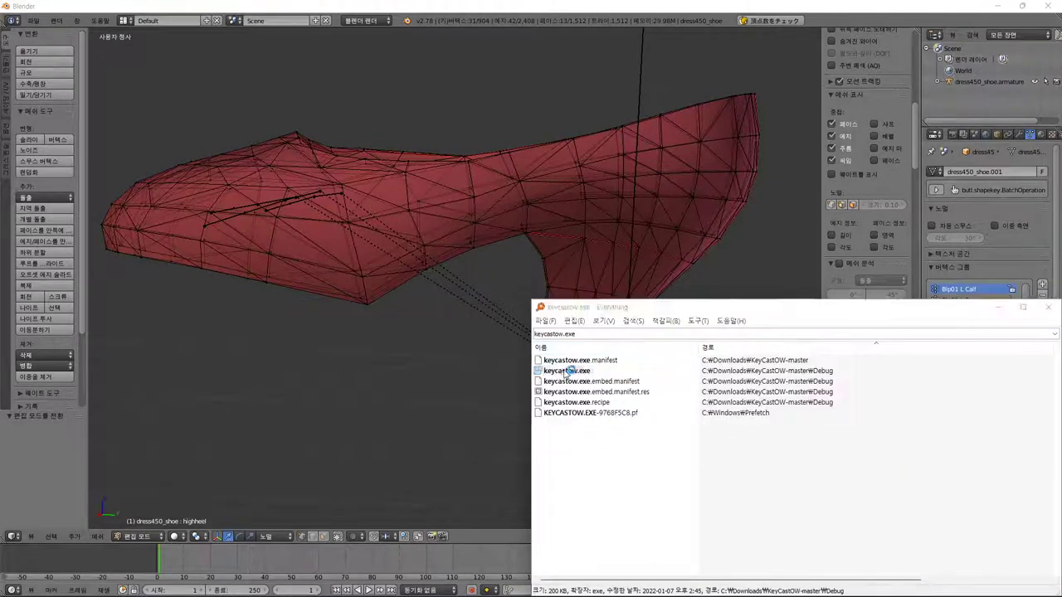
double_click(845, 371)
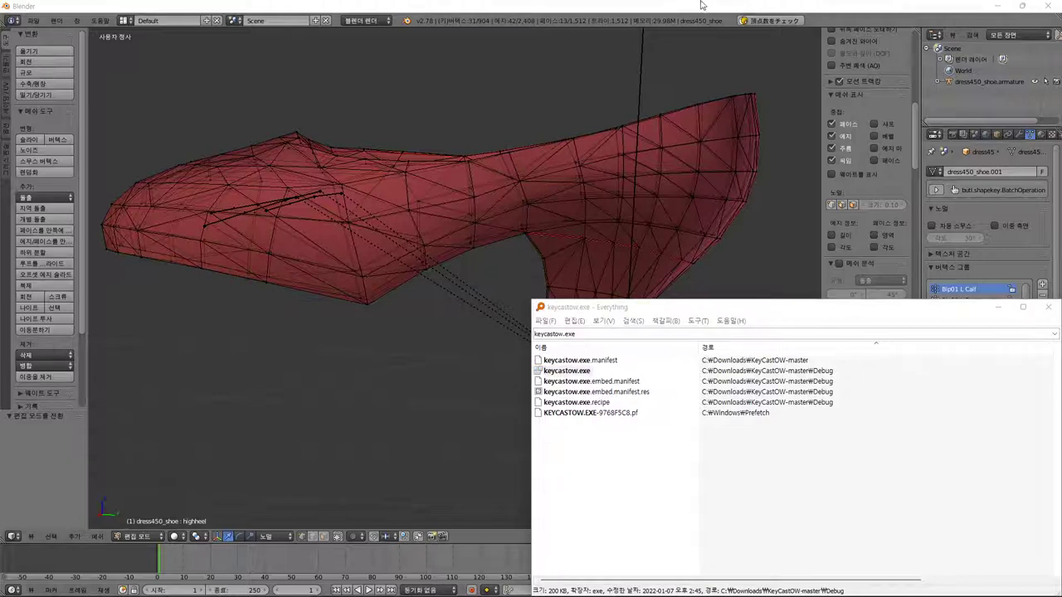
left_click(674, 184)
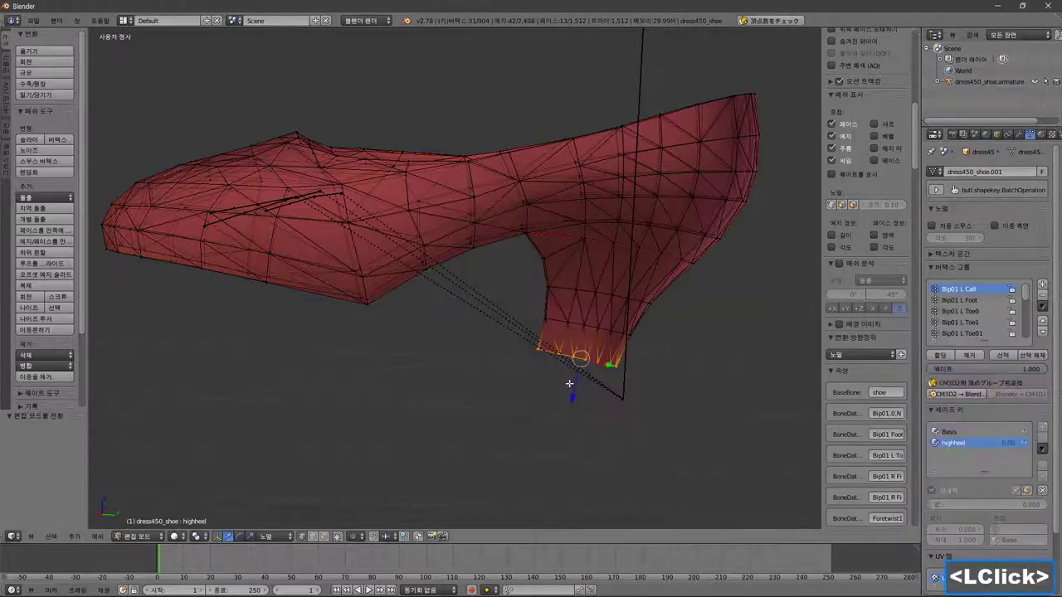
Clear the selection and box-select only the vertices at the front bottom edge of the shoe's heel
key("a")
key("b")
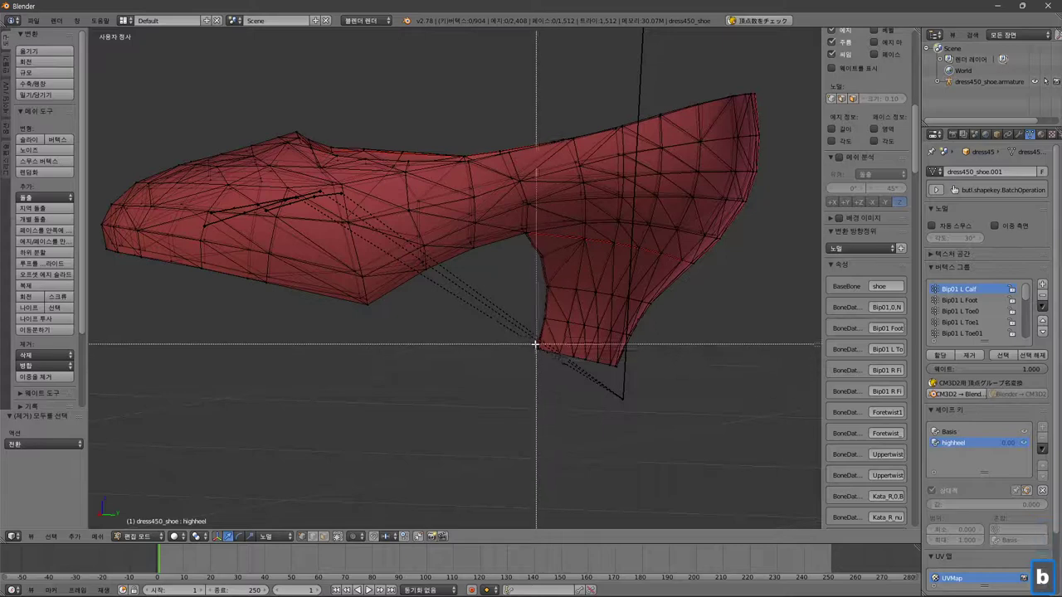
mouse_move(536, 343)
left_mouse_down()
mouse_move(624, 386)
mouse_move(551, 357)
left_mouse_up()
key("b")
middle_click_drag(569, 386, 581, 407)
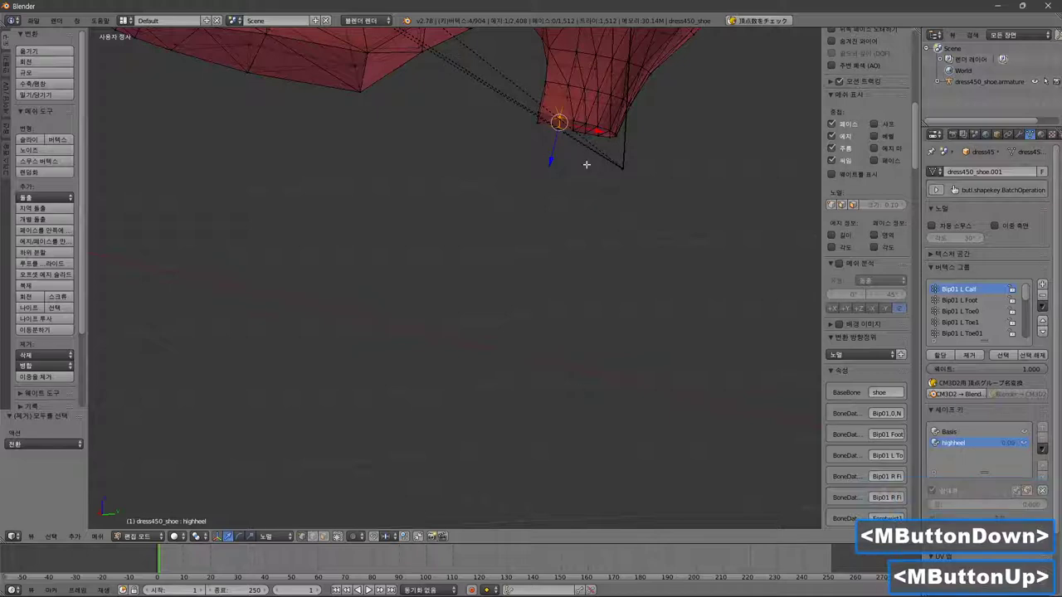
middle_click_drag(592, 237, 589, 433, "shift")
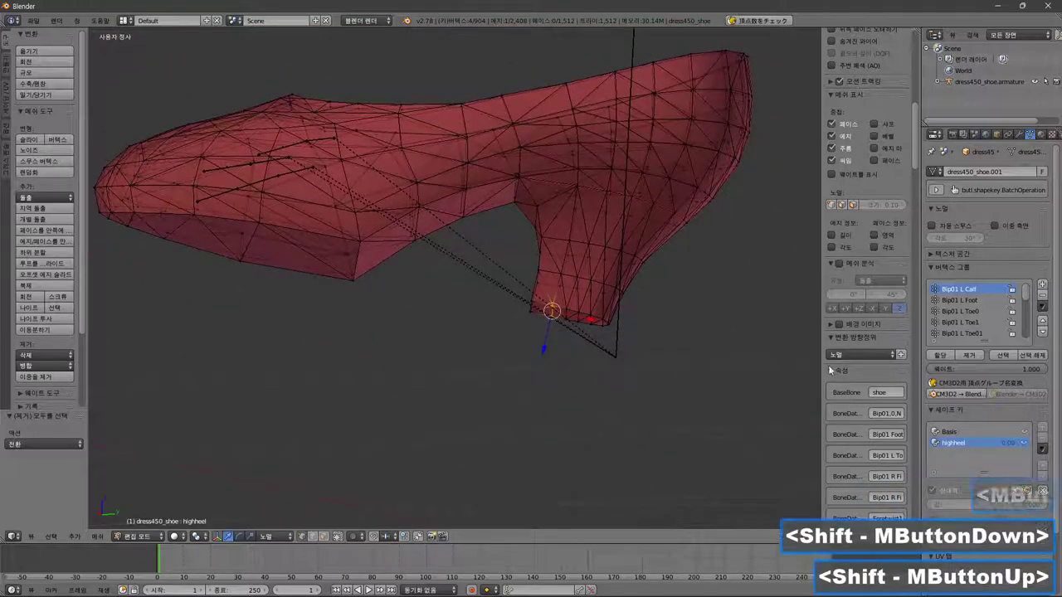
left_click(867, 354)
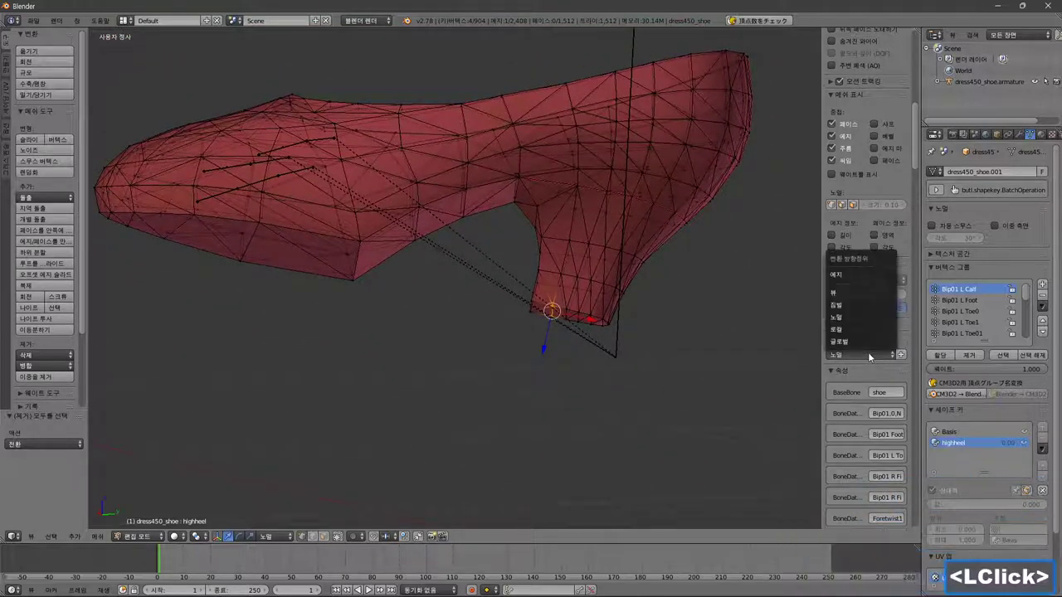
left_click(868, 352)
key("n")
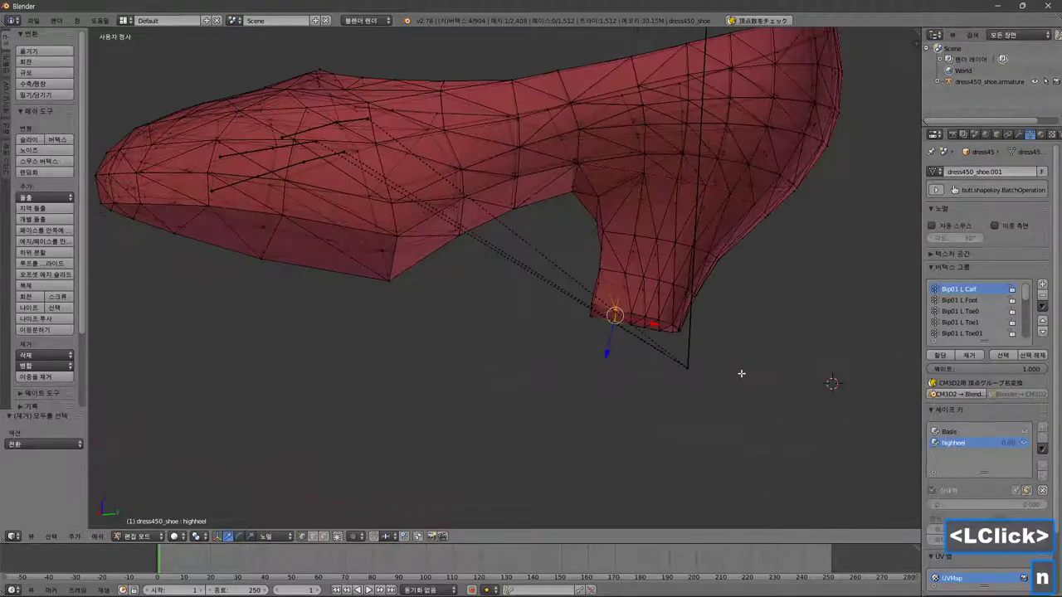
key("n")
key("n")
key("n")
left_click(854, 354)
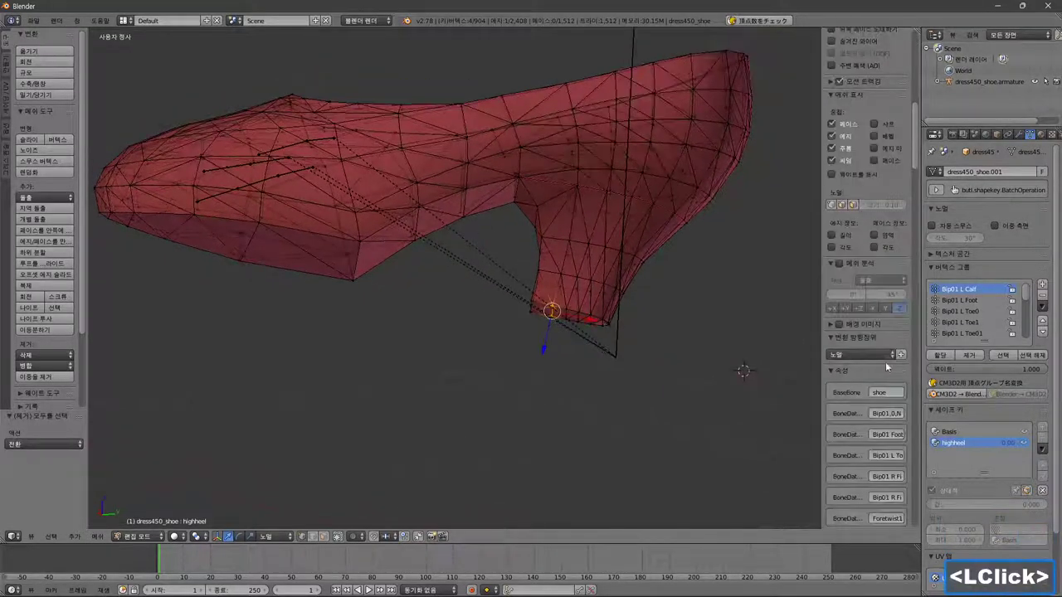
left_click(877, 356)
left_click(873, 358)
Create a custom transform orientation from the selected heel edge and activate the existing Edge orientation
left_click(902, 355)
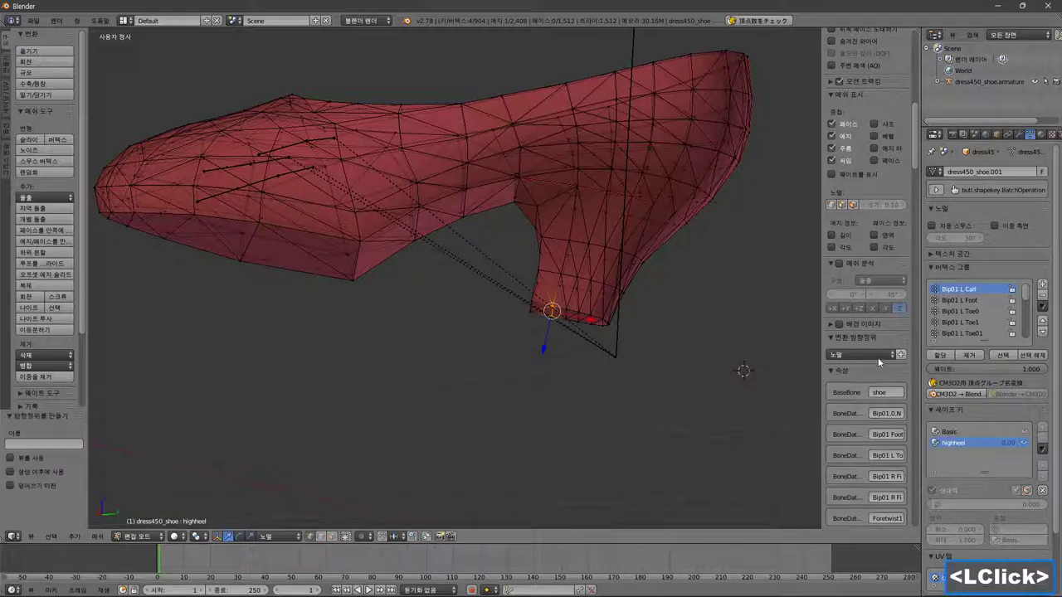
left_click(872, 353)
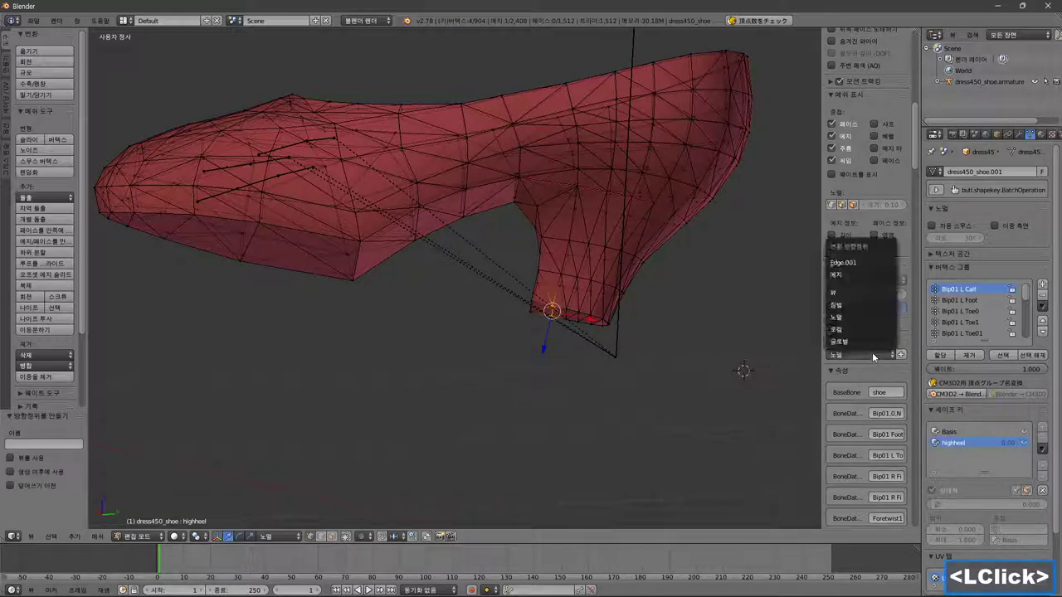
left_click(870, 275)
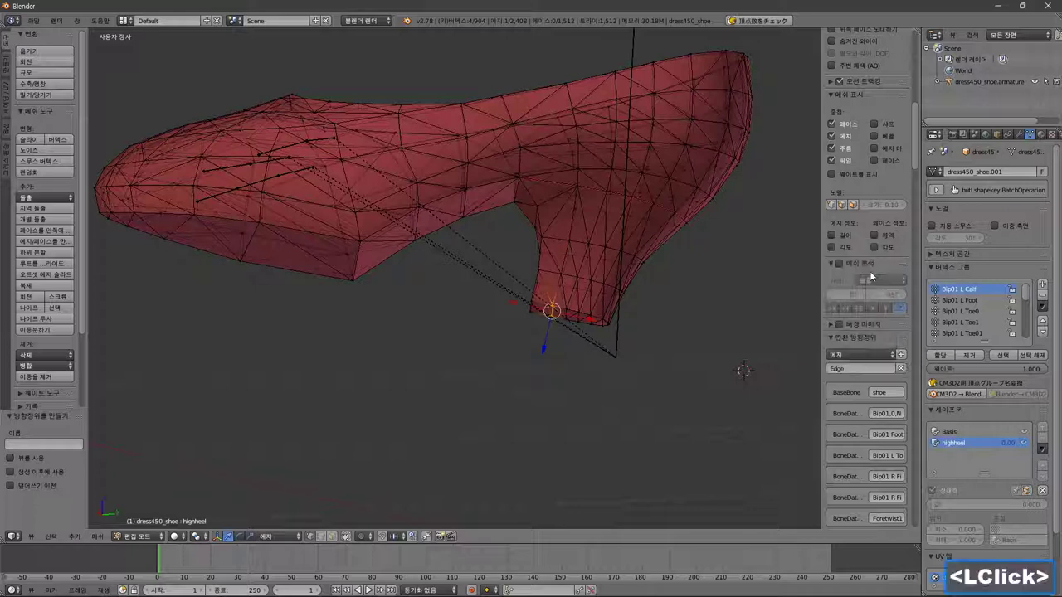
Delete the custom transform orientations Edge and Edge.001
left_click(900, 369)
left_click(884, 357)
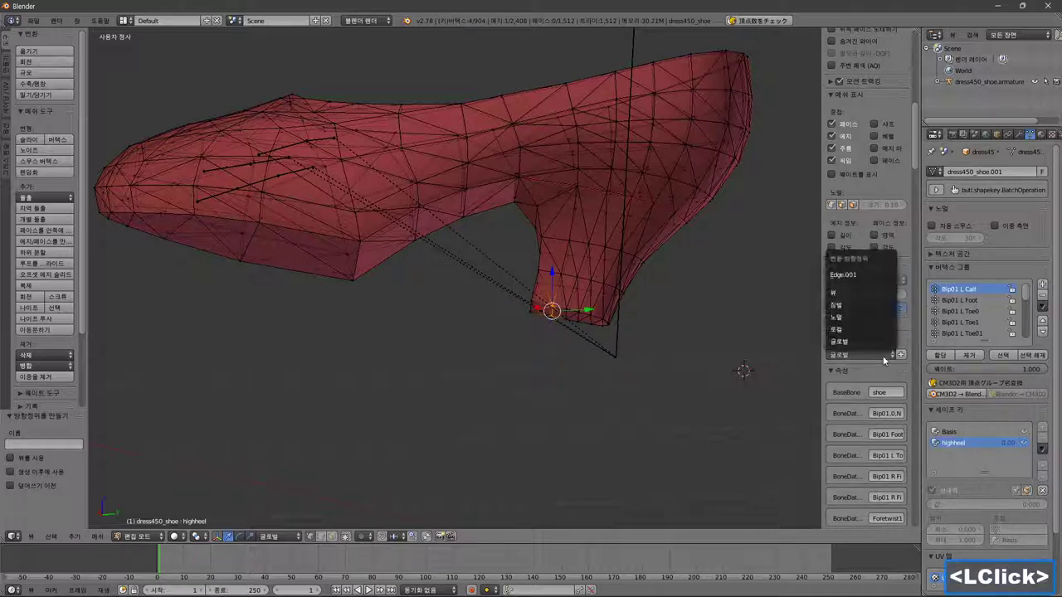
left_click(875, 275)
left_click(902, 370)
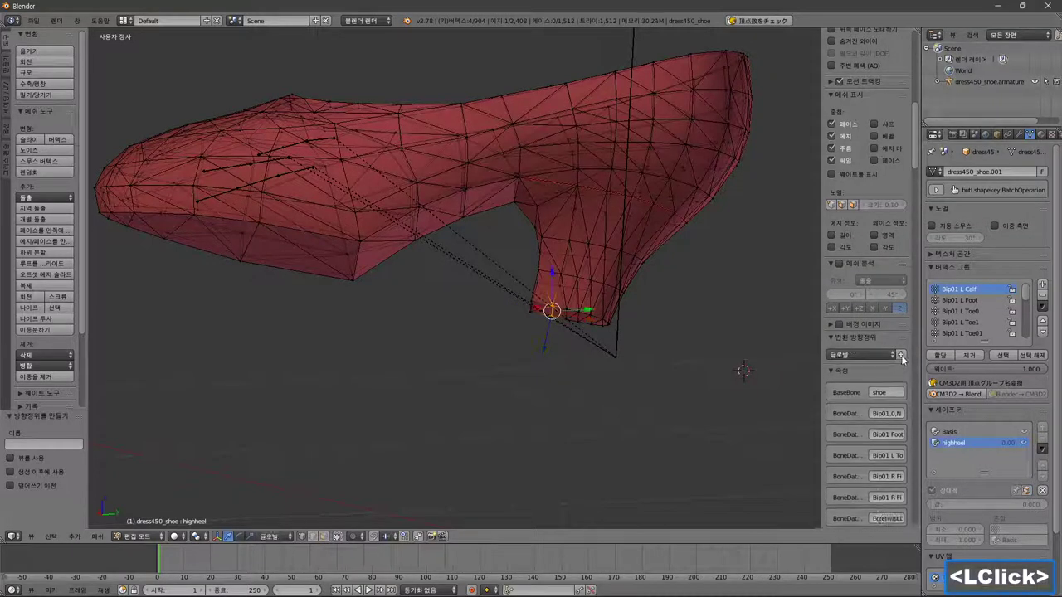
Deselect everything and reselect the vertices at the front bottom edge of the heel
middle_click_drag(594, 349, 592, 340)
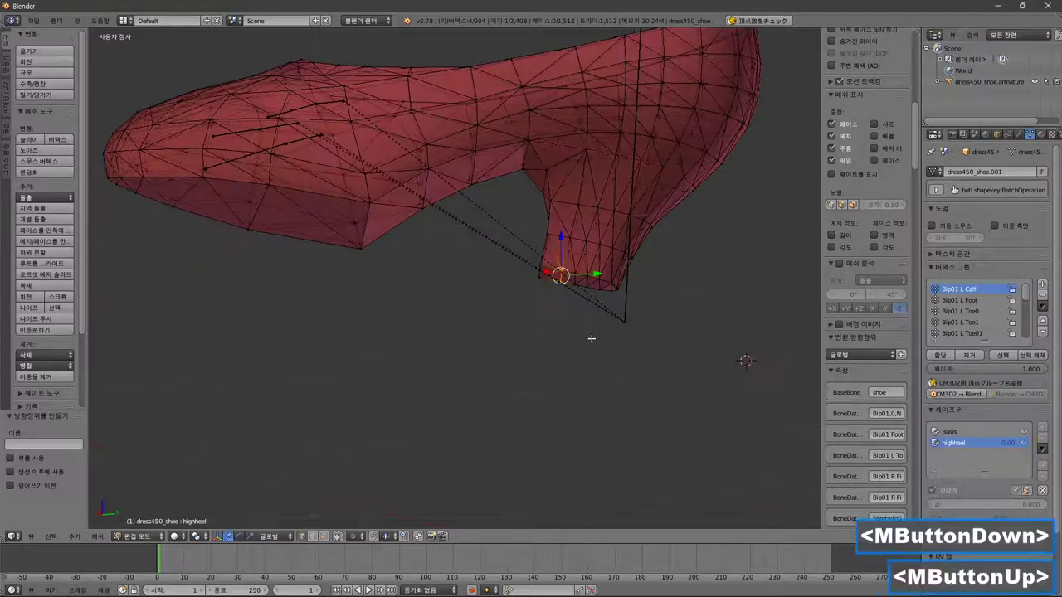
key("a")
left_click(560, 278)
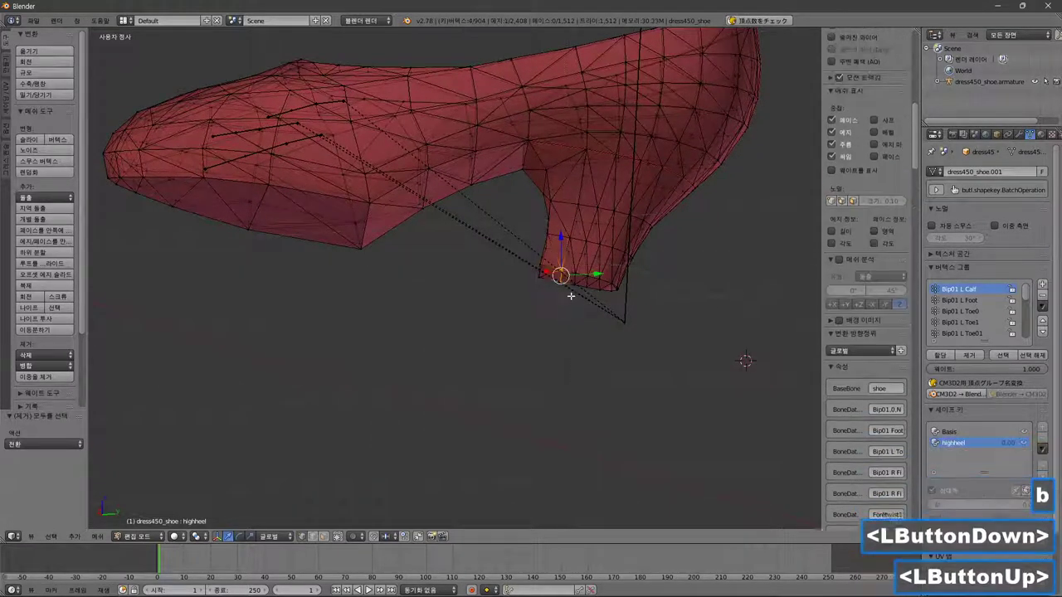
middle_click_drag(642, 308, 795, 350)
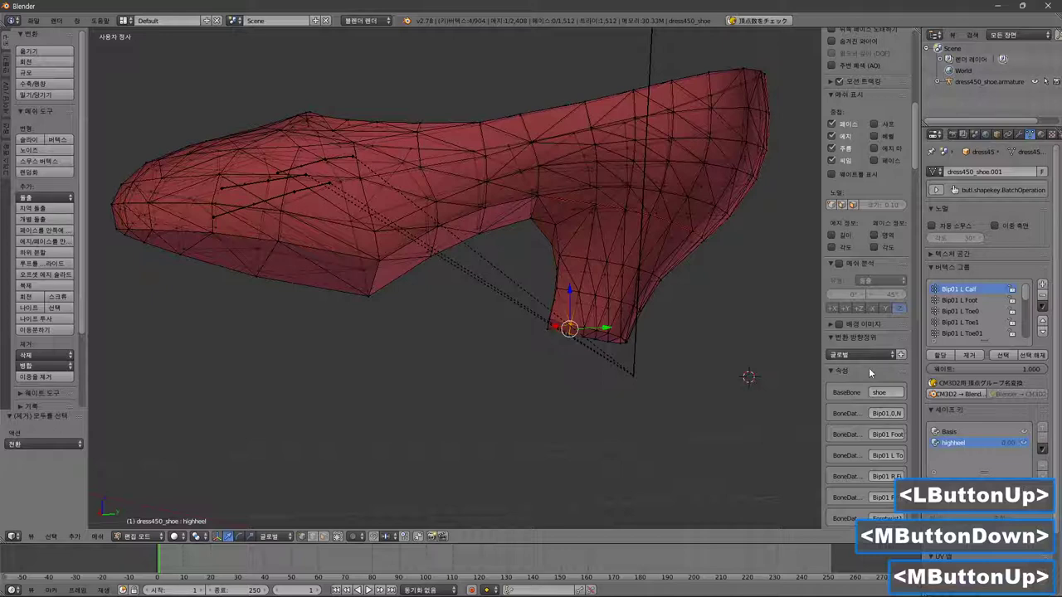
With Normal orientation set, create and activate a custom transform orientation from the selected heel edge, and clear the selection
left_click(862, 354)
left_click(863, 311)
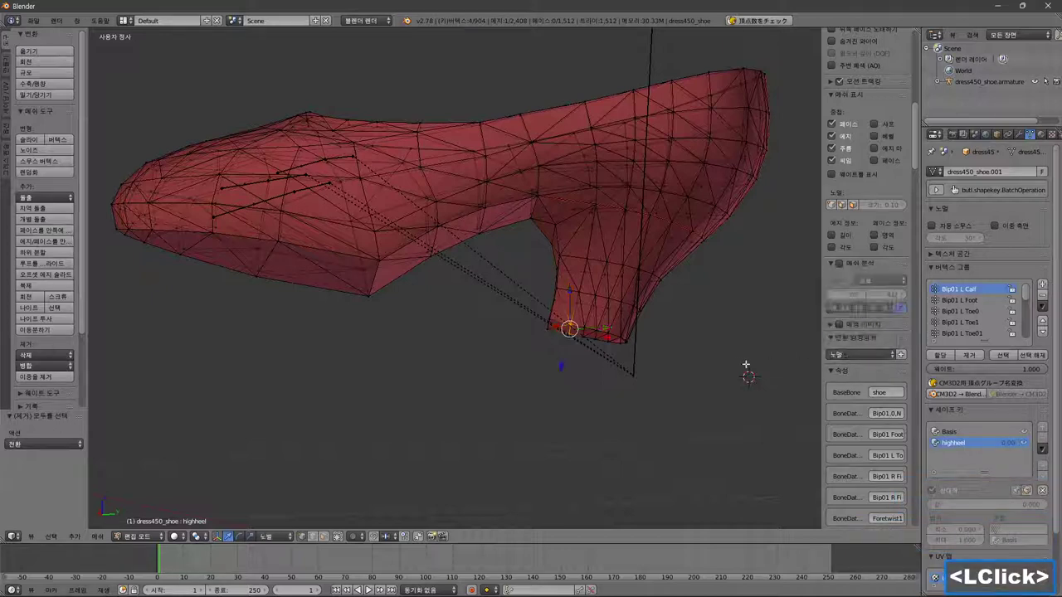
left_click(898, 354)
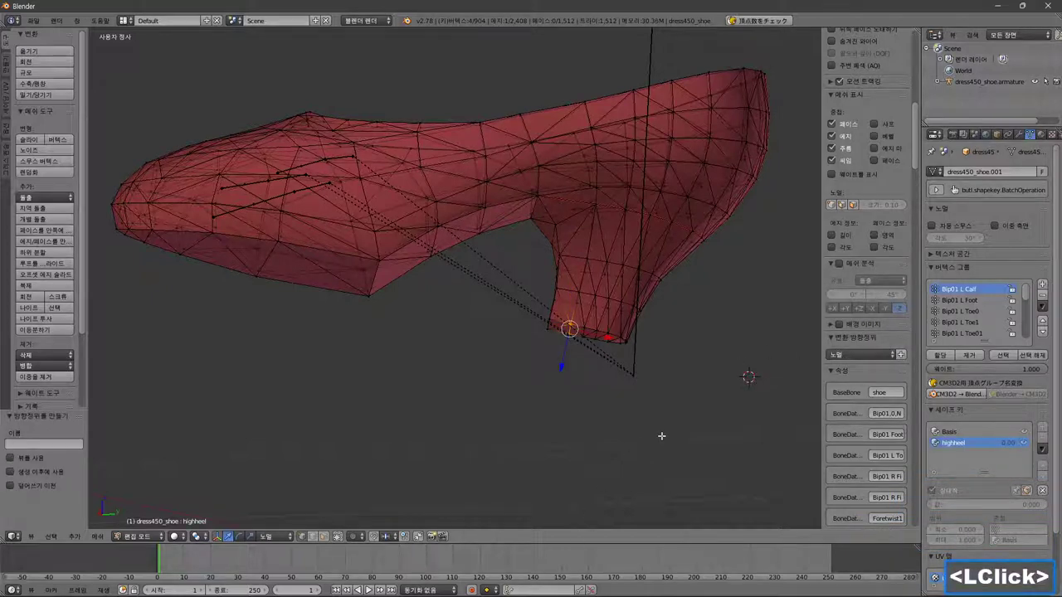
left_click(862, 354)
left_click(863, 275)
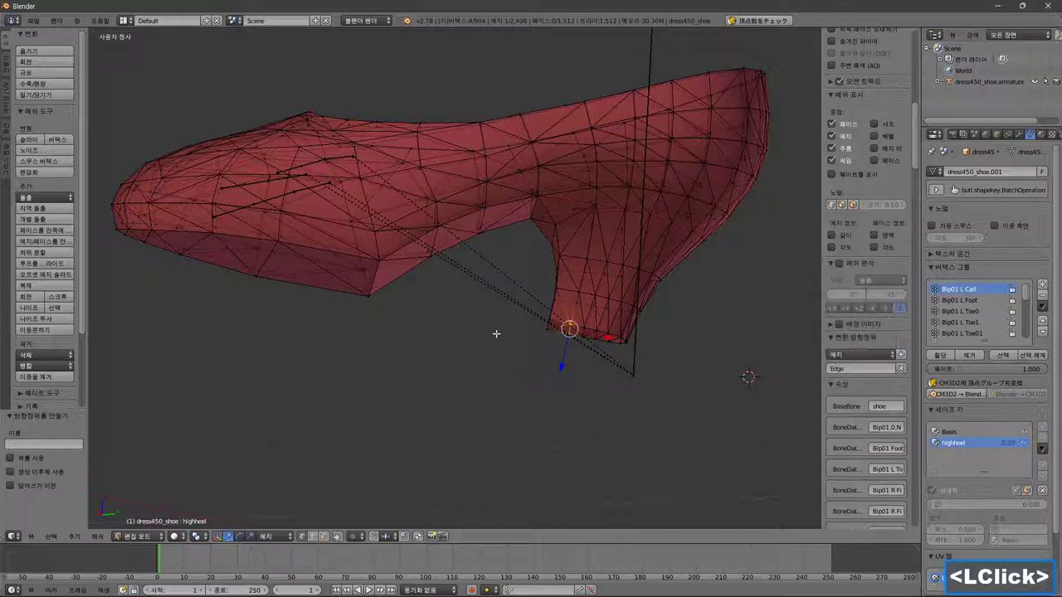
key("a")
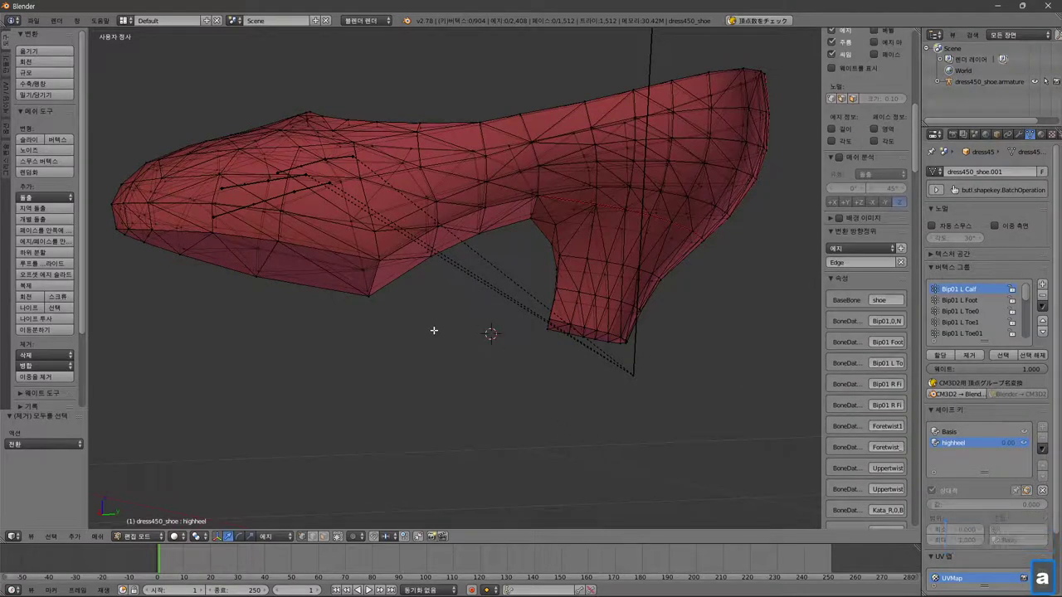
Check the custom orientation's axes on the sole edges at the ball, along the forefoot and at the toe tip
right_click(364, 295)
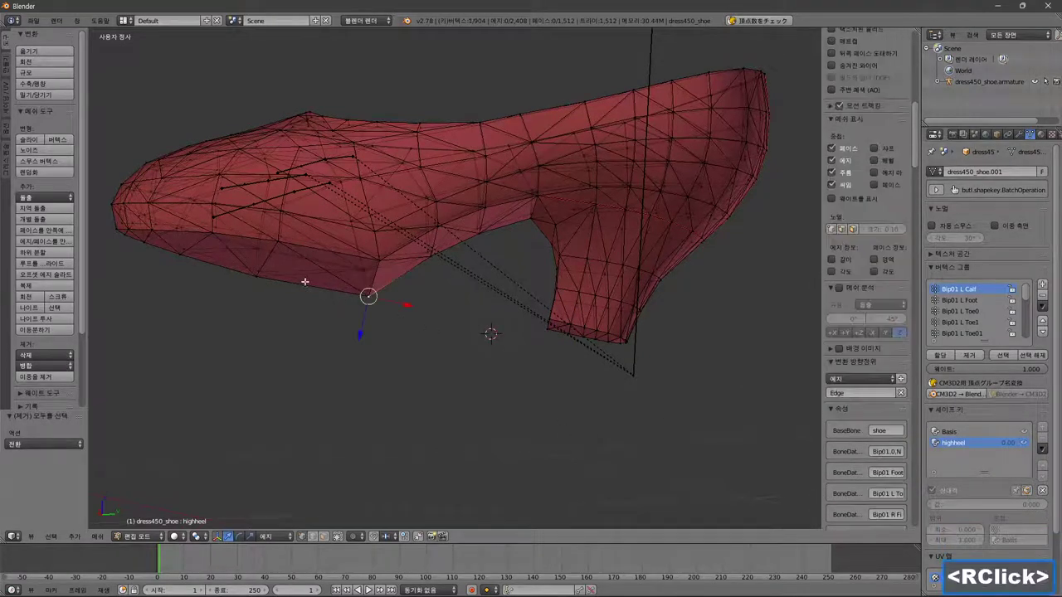
right_click(260, 280)
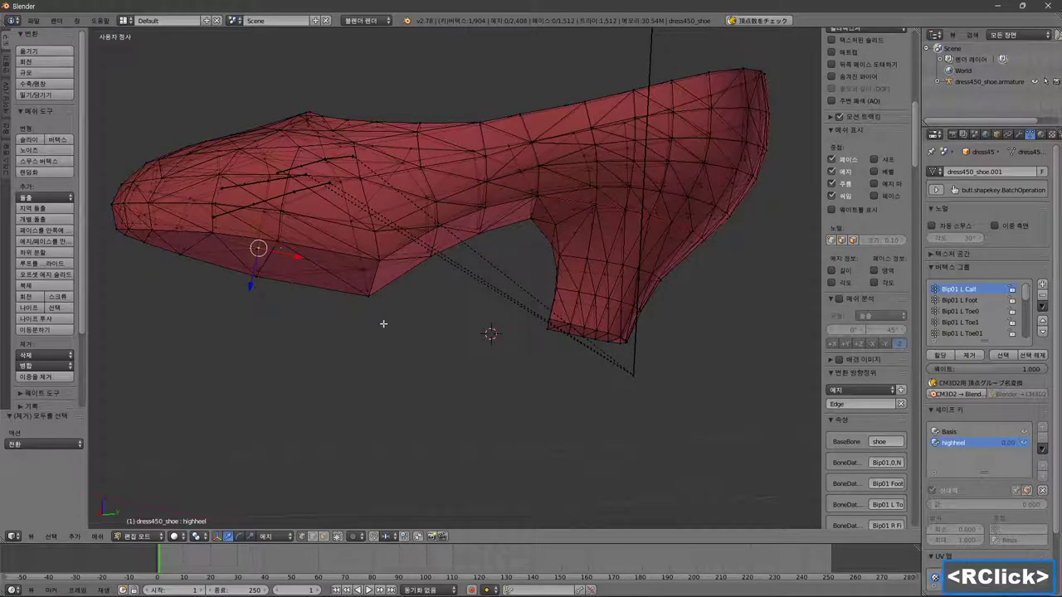
right_click(370, 300)
right_click(118, 224)
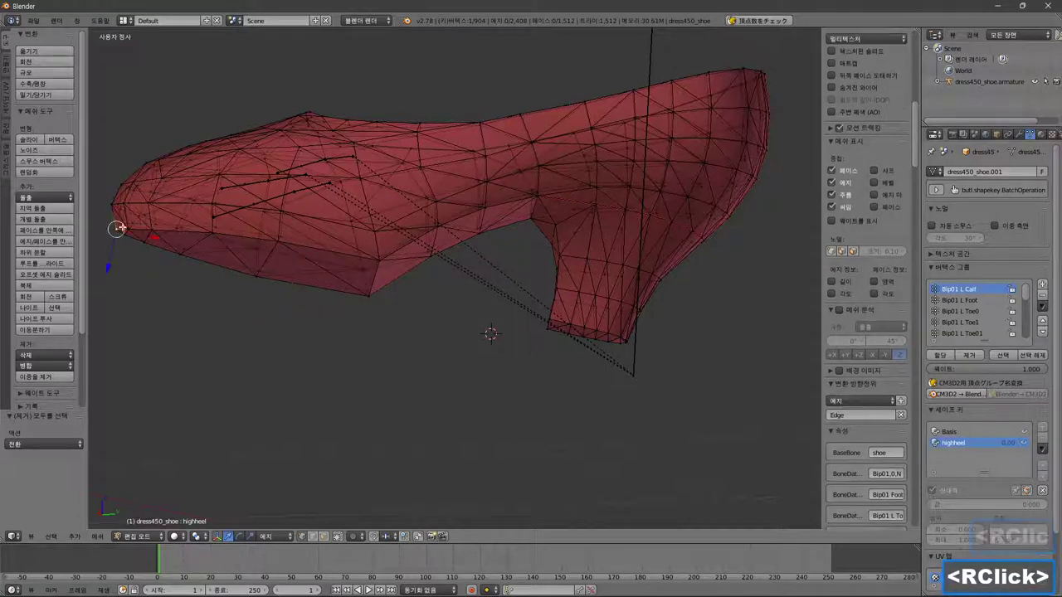
Examine the shoe from the back, side and tilted views to compare the sole with the custom orientation's axes
scroll(255, 281, "up", 1)
mouse_move(265, 294)
middle_mouse_down()
mouse_move(284, 279)
mouse_move(269, 295)
middle_mouse_up()
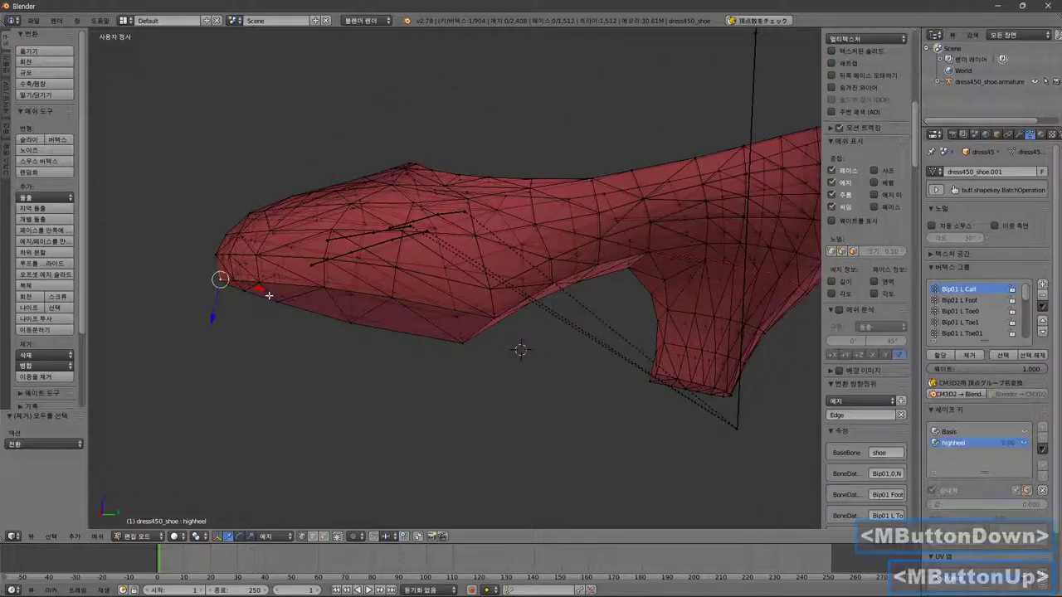
key("End")
scroll(268, 295, "down", 8)
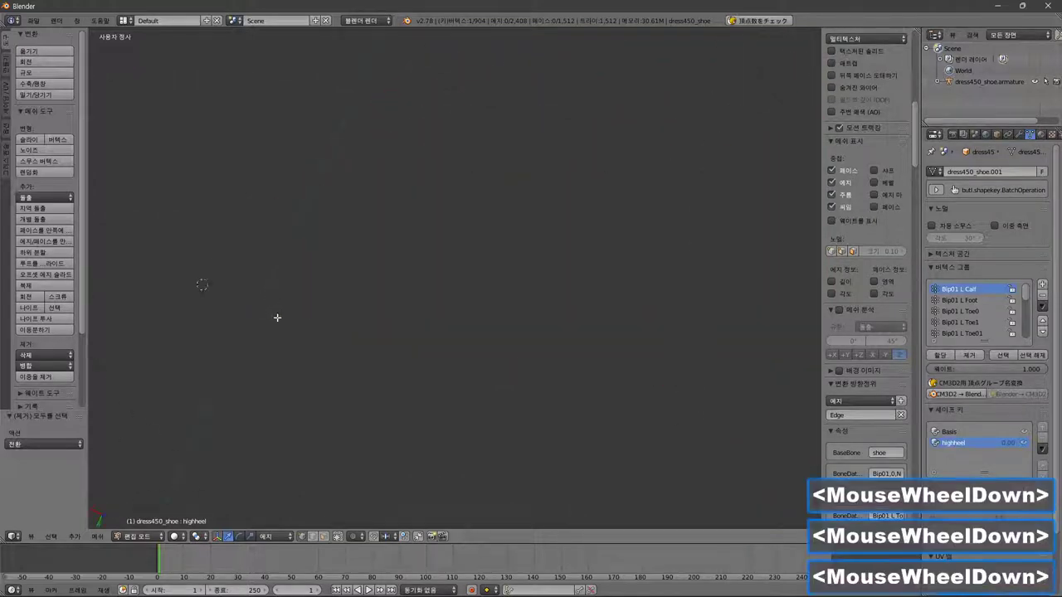
middle_click_drag(306, 365, 666, 502, "shift")
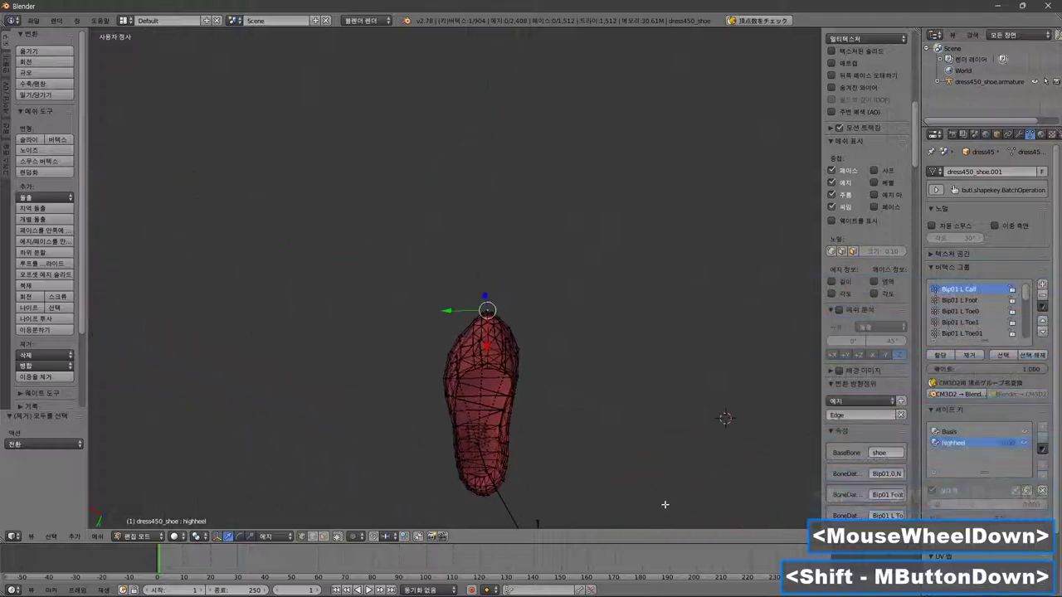
scroll(526, 367, "up", 5)
key("End")
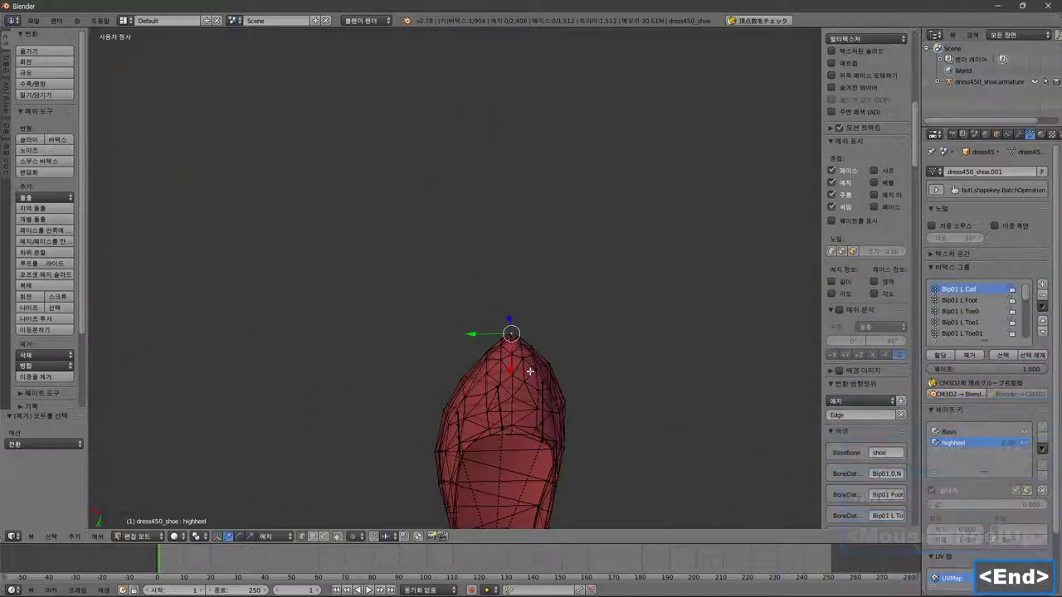
key("ctrl+KP_1")
key("alt+1")
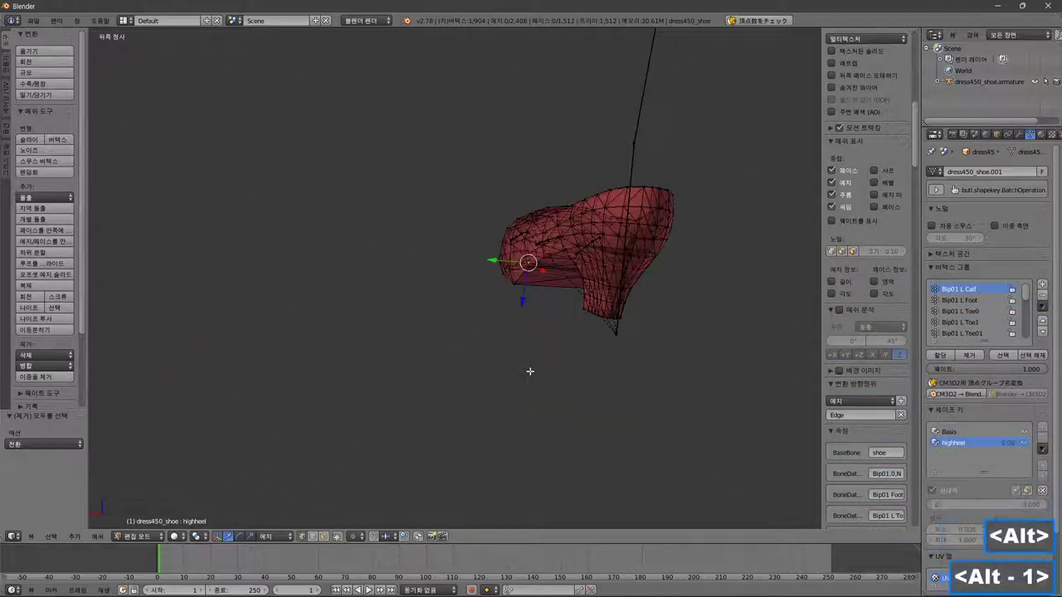
key("alt+3")
key("Page_Down")
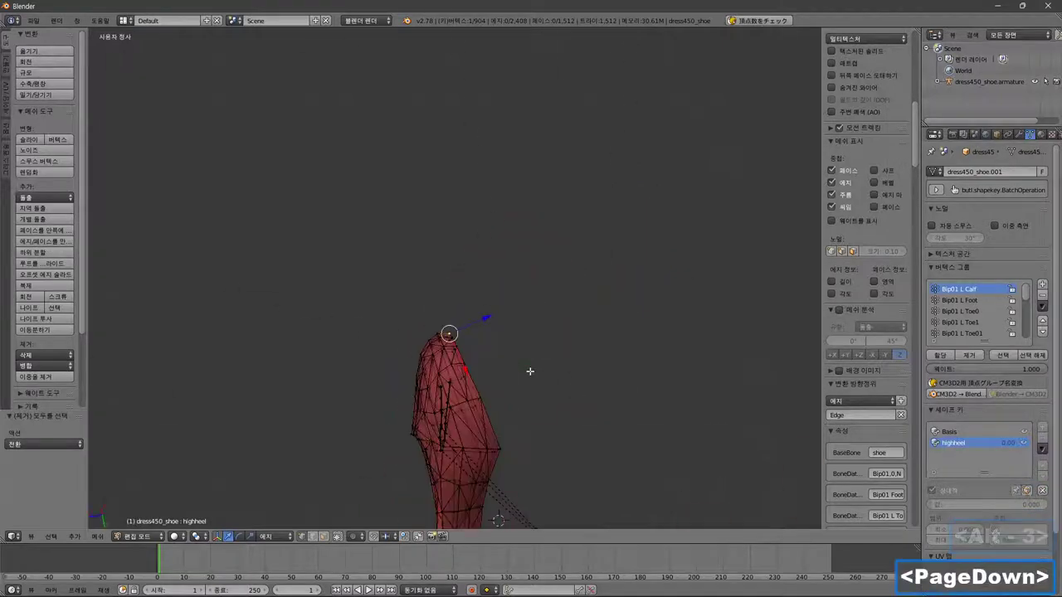
middle_click_drag(530, 371, 426, 180, "shift")
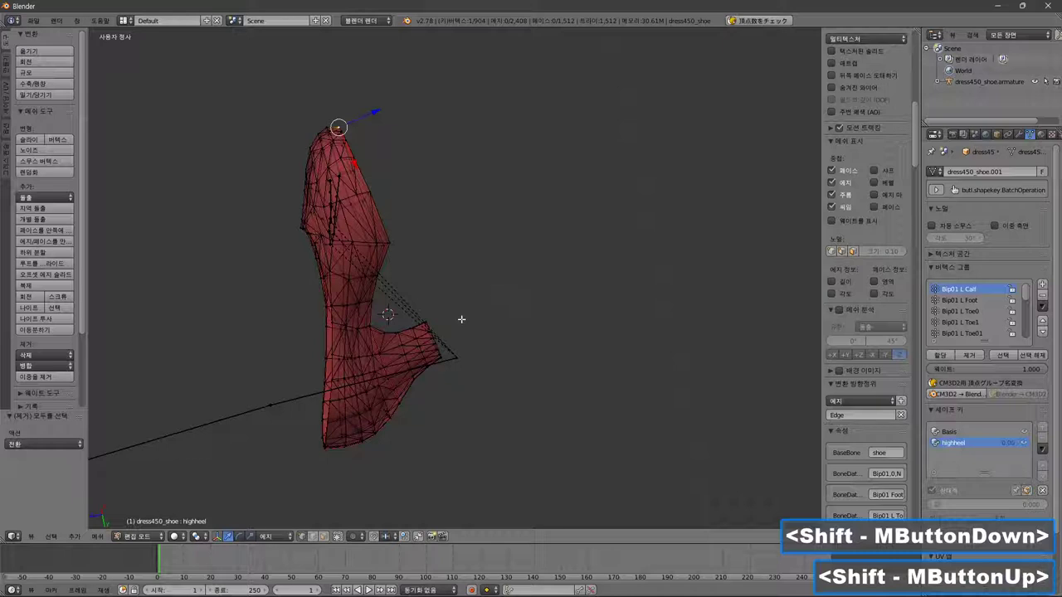
Clear the selection and box-select the vertices at the front bottom edge of the heel
scroll(462, 319, "up", 4)
key("a")
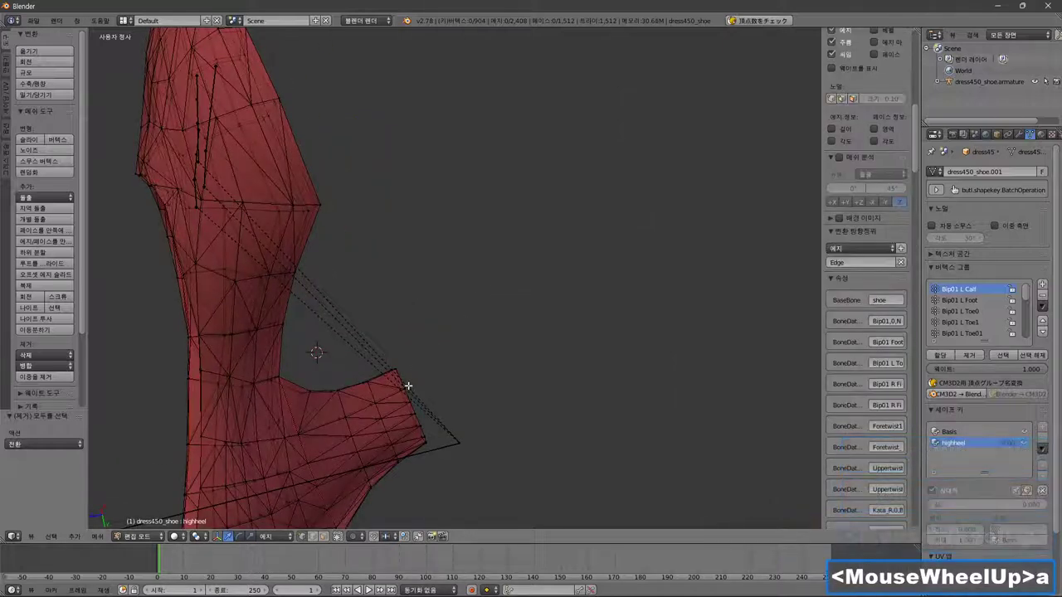
key("b")
mouse_move(407, 386)
left_mouse_down()
mouse_move(397, 401)
mouse_move(395, 391)
left_mouse_up()
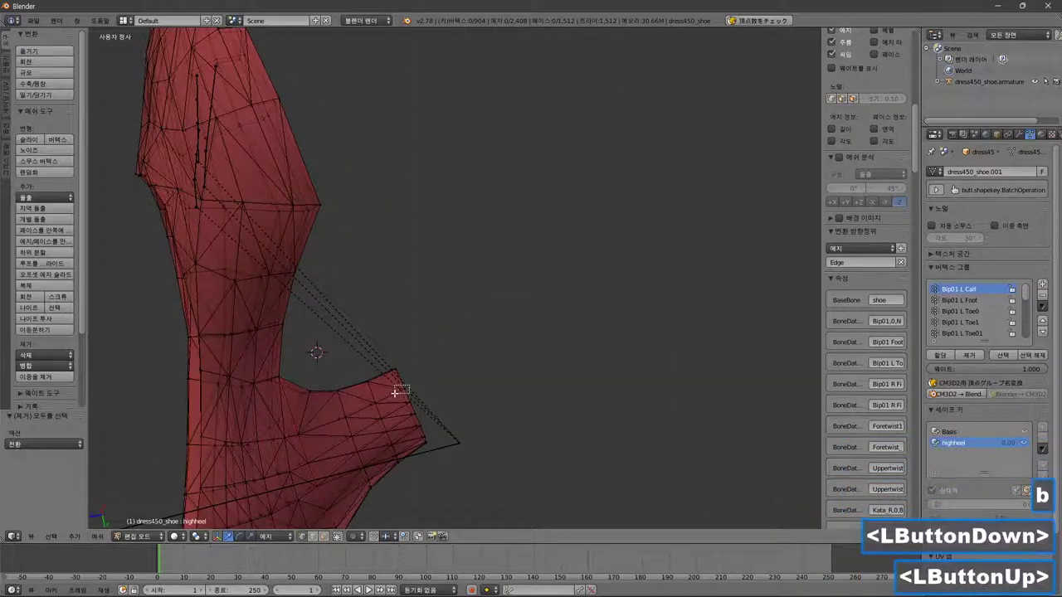
Try to align the view with the selected heel edge, checking the shoe's orientation from several angles
key("ctrl+KP_1")
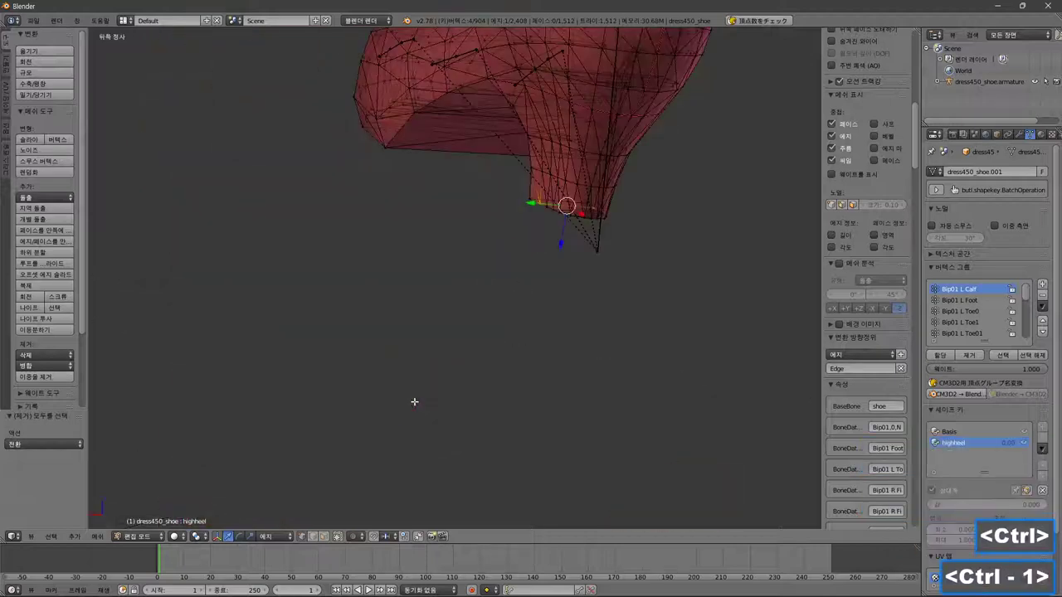
key("End")
key("Page_Down")
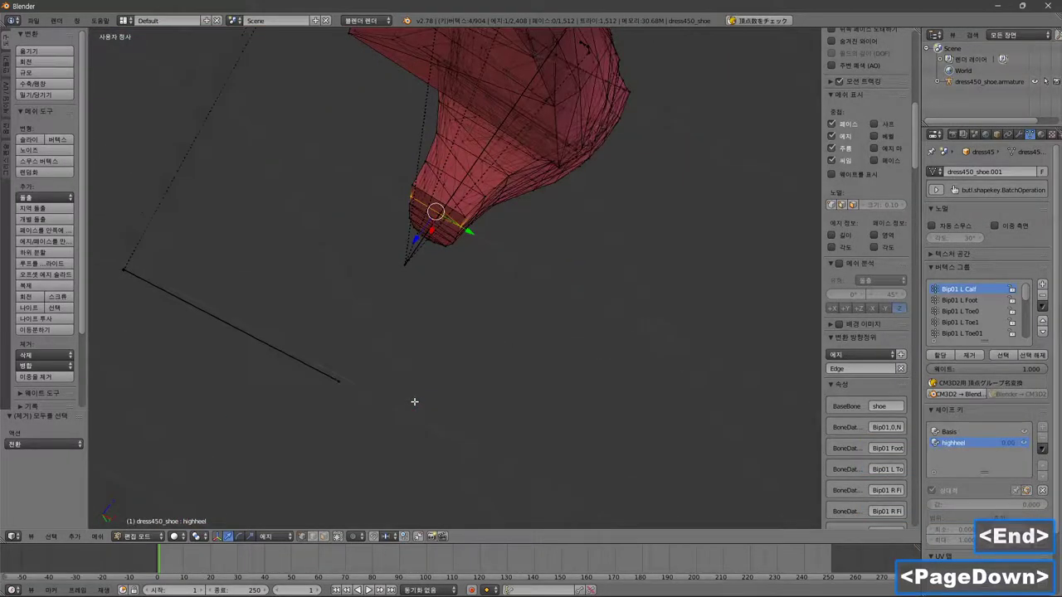
key("alt+3")
key("alt+3")
key("alt+1")
key("alt+3")
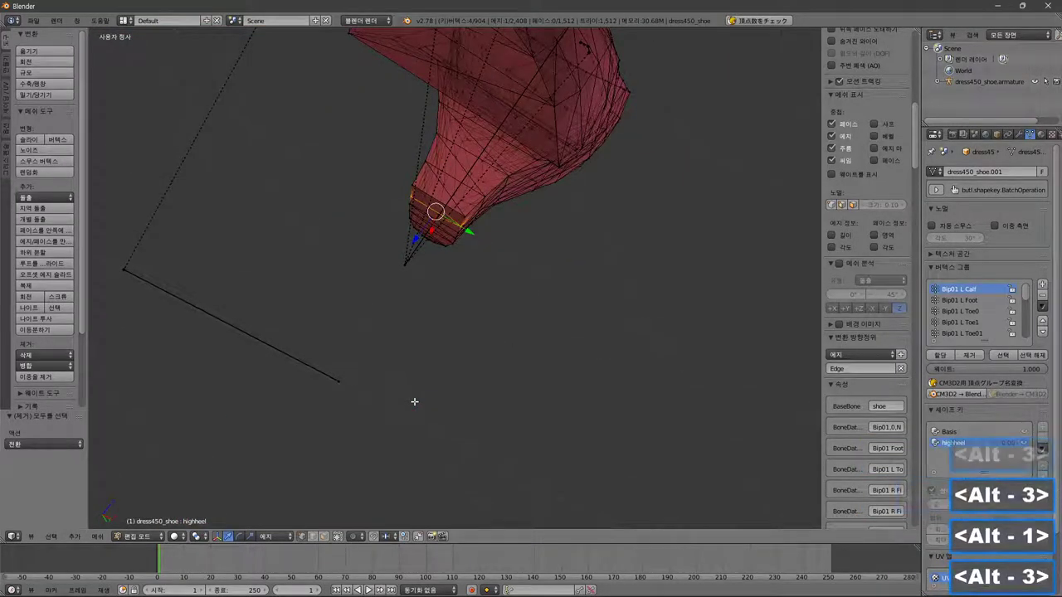
key("alt+1")
key("ctrl+KP_3")
key("ctrl+KP_3")
key("Page_Down")
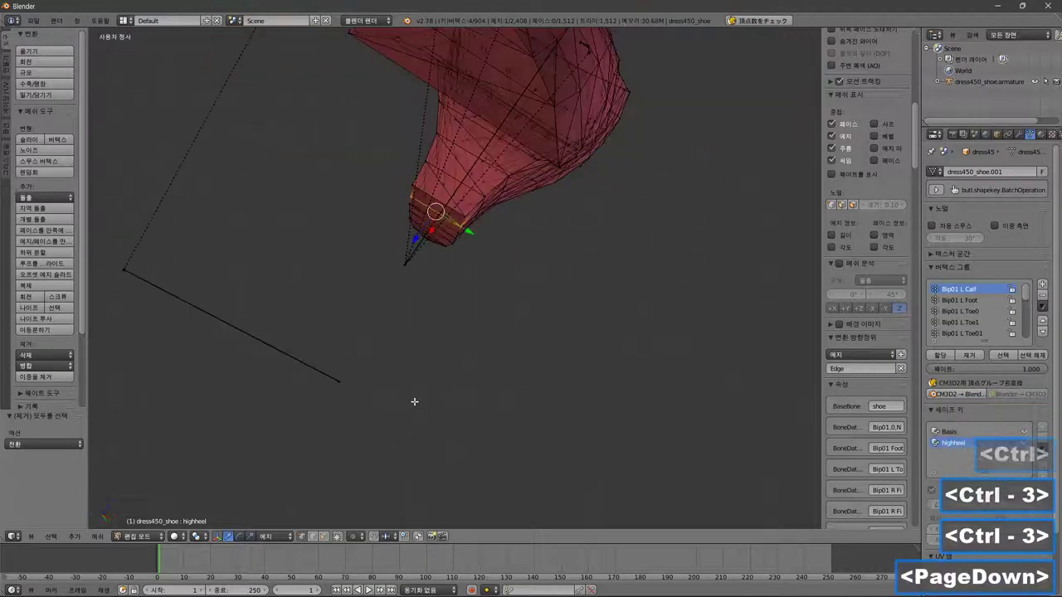
key("Page_Down")
key("End")
key("alt+3")
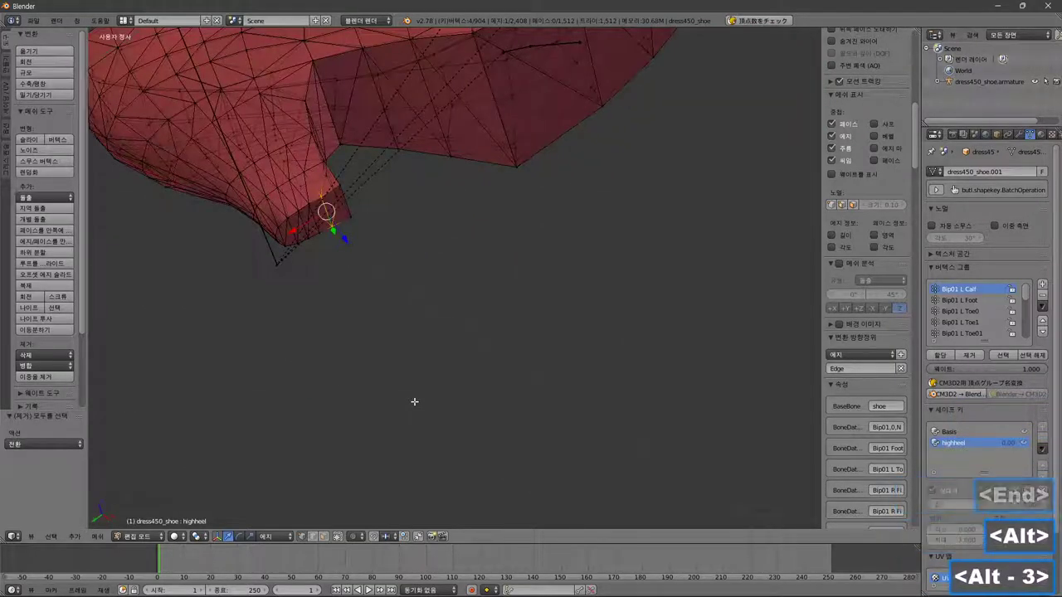
key("Page_Down")
key("End")
key("End")
key("End")
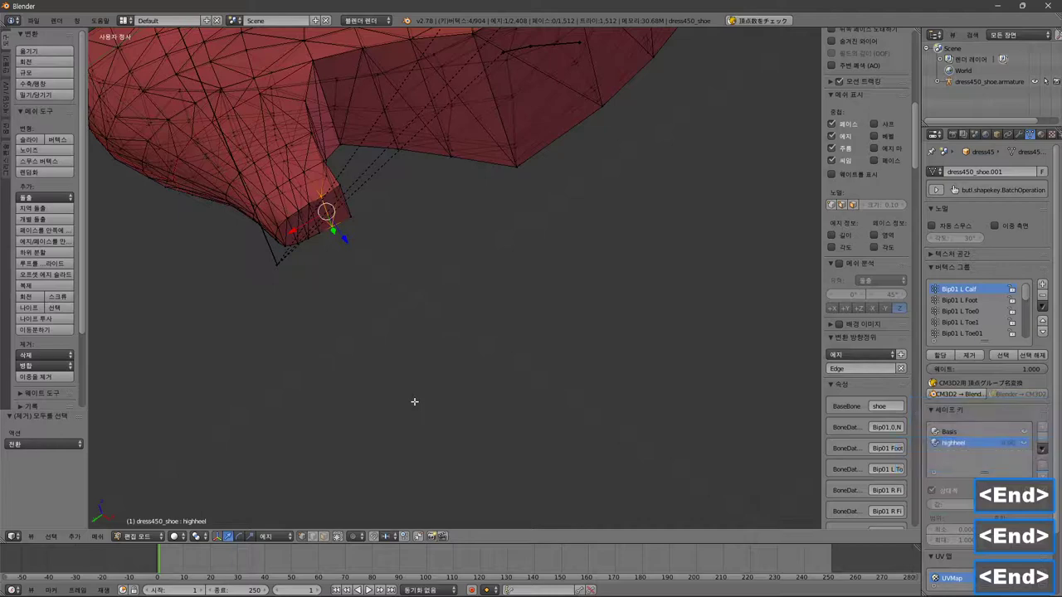
middle_click_drag(415, 400, 618, 427, "shift")
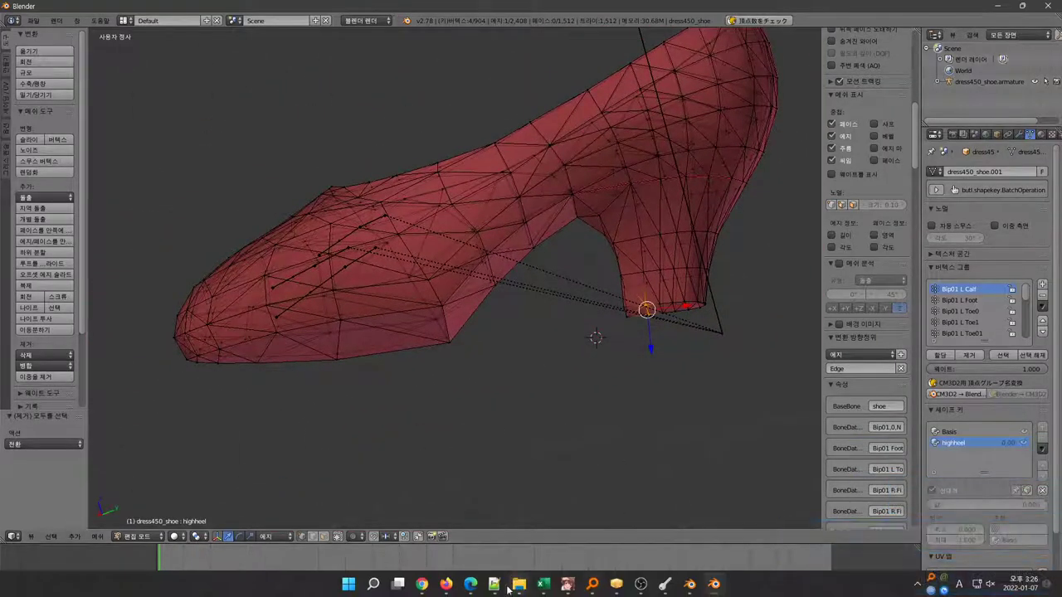
Switch to Notepad++ and replace the note's whole text with "카메라 회전을 모르겟어"
left_click(503, 587)
key("ctrl+a")
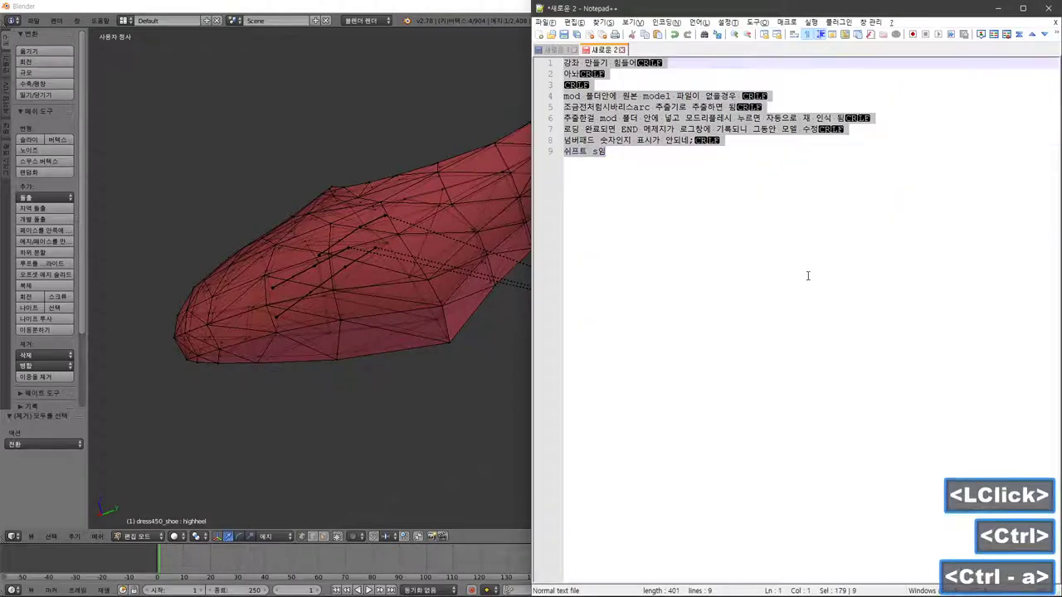
type("카메라 회전")
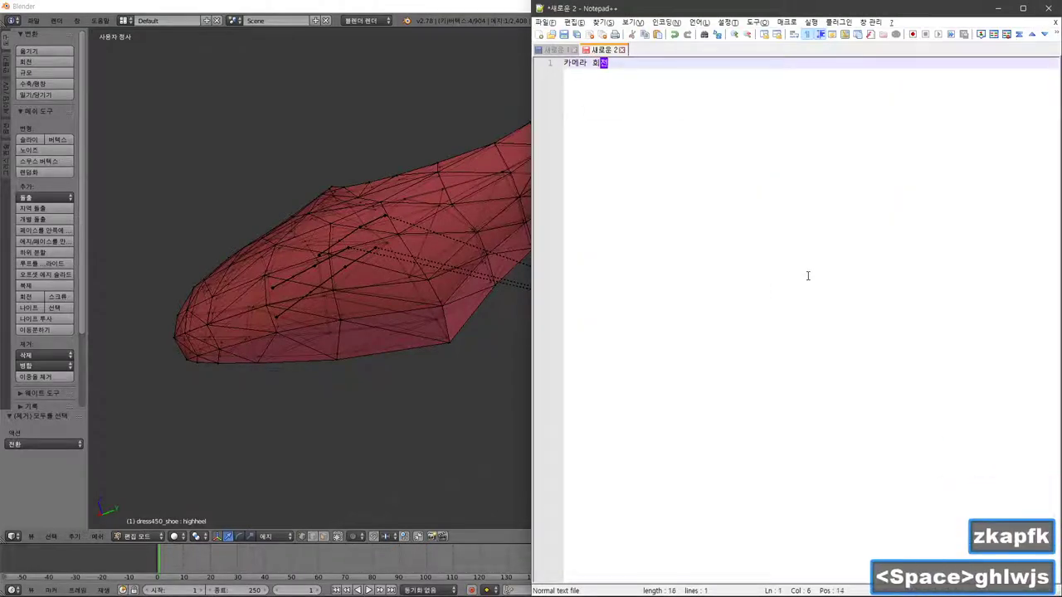
type("을 모르겟어")
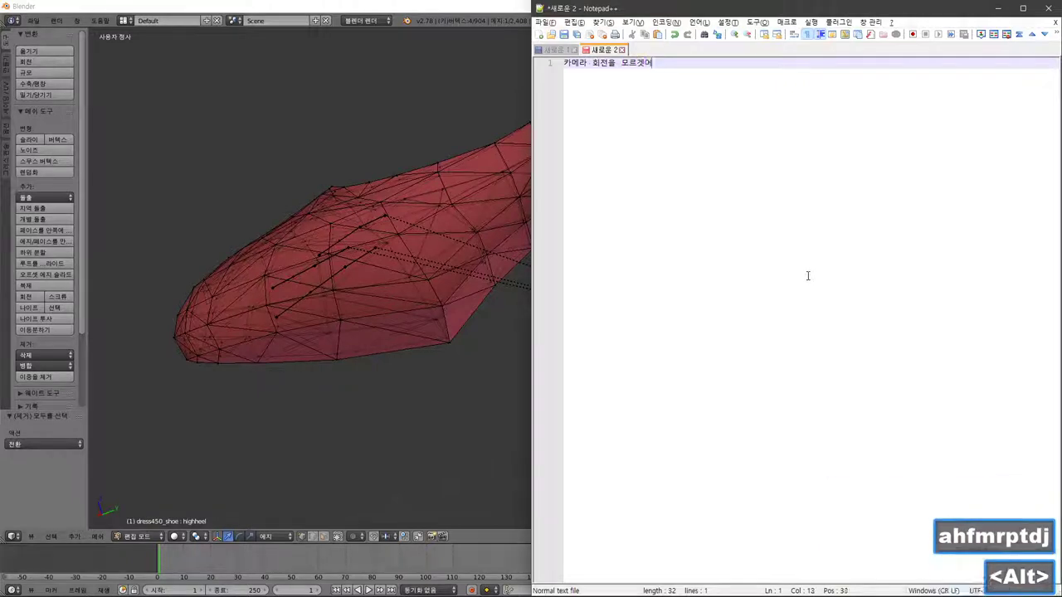
Switch back to Blender, select only the edge at the toe's bottom tip, and snap the 3D cursor to the selection
key("alt+Tab")
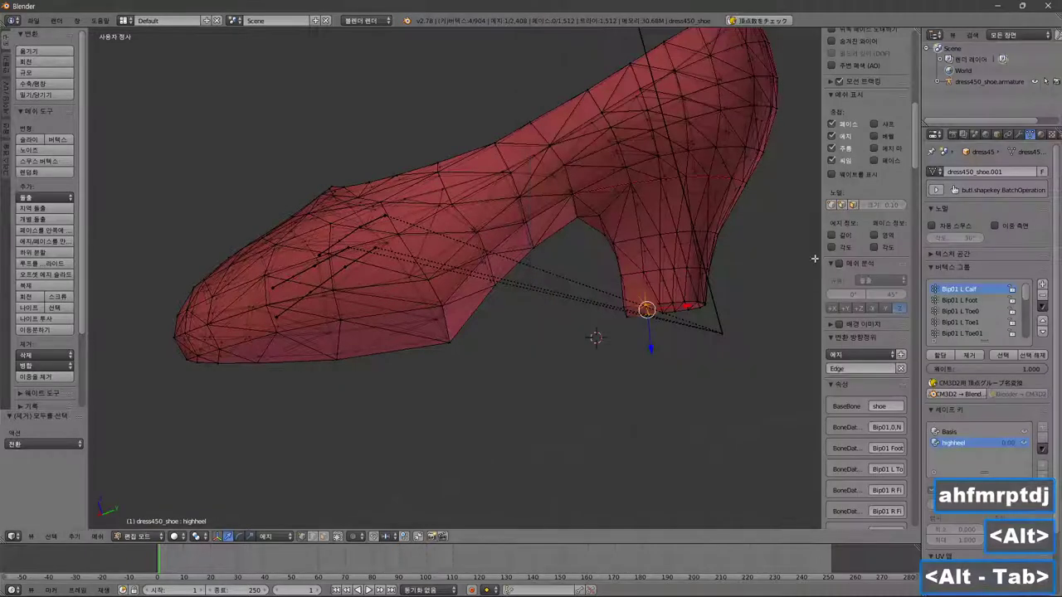
left_click(630, 387)
key("a")
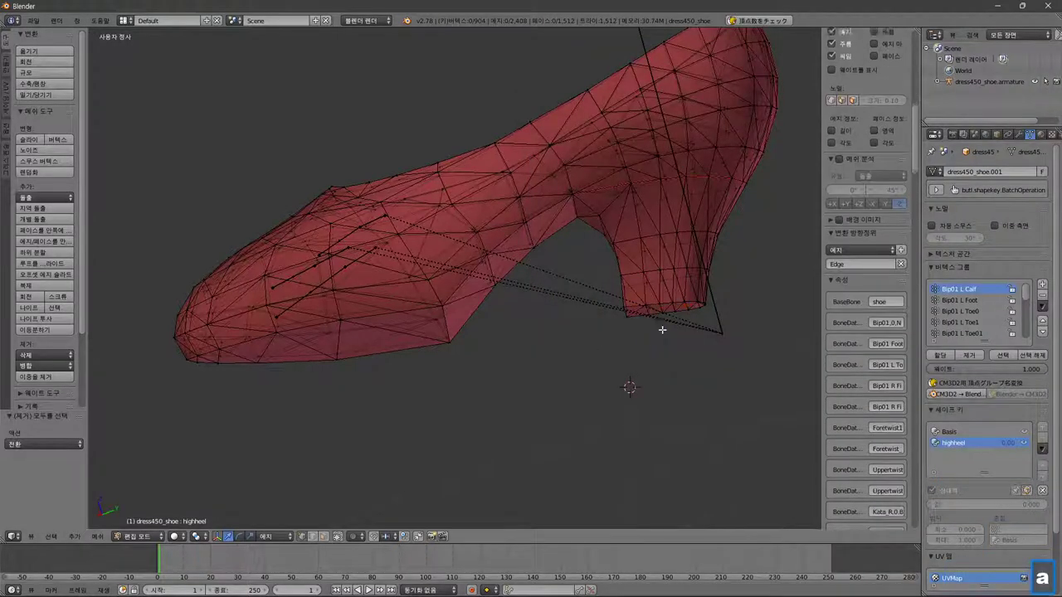
left_click(185, 360)
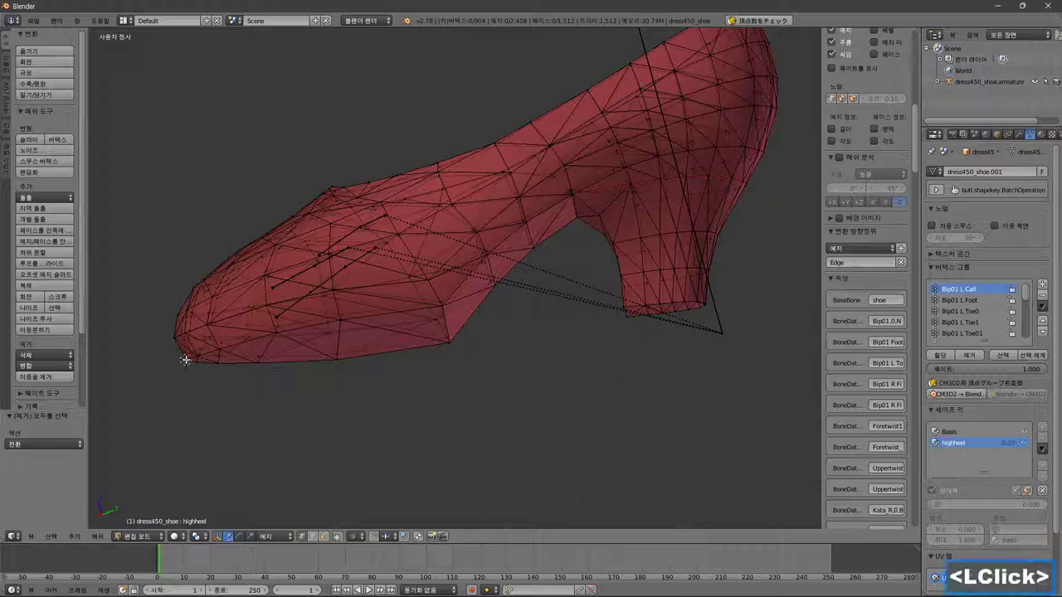
right_click(203, 390)
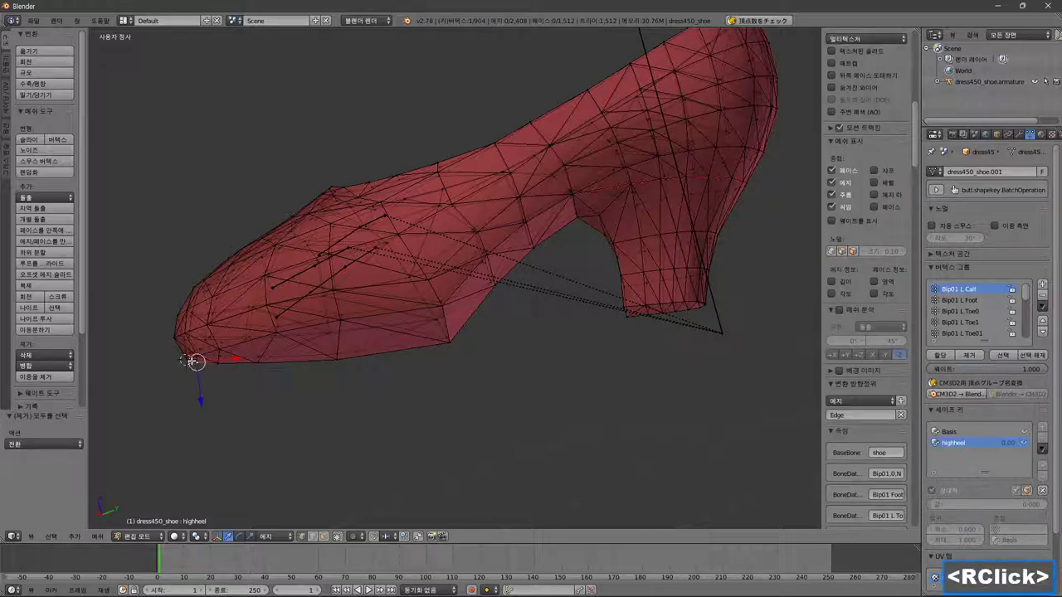
key("shift+s")
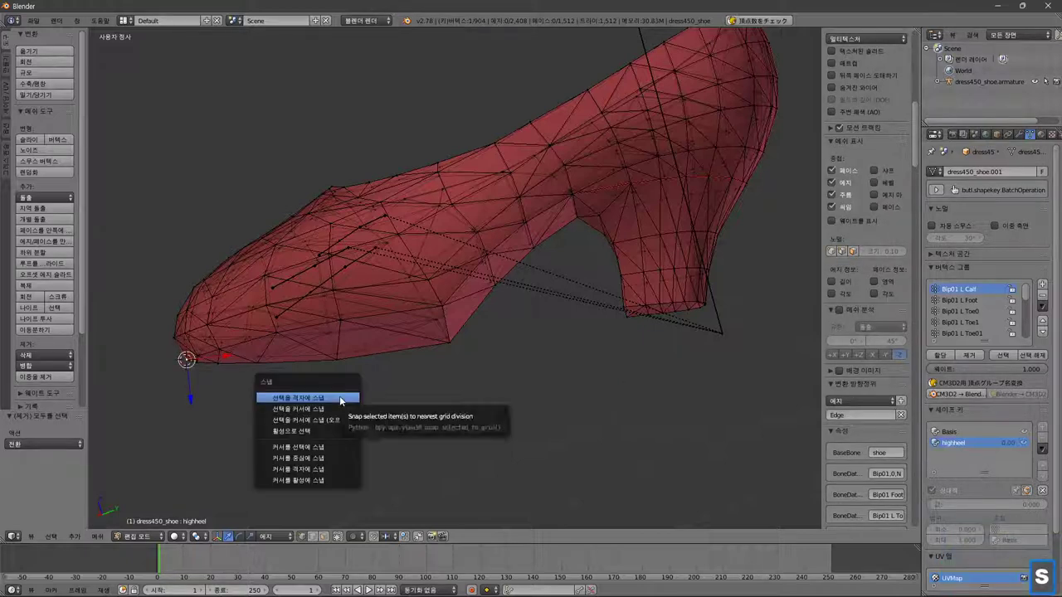
left_click(320, 448)
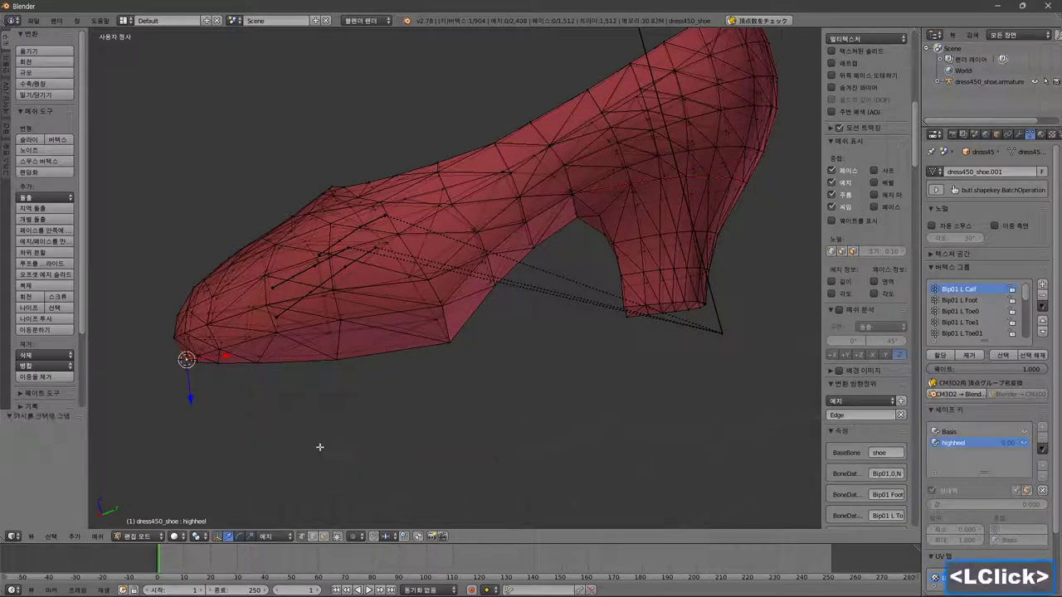
Place the 3D cursor freely below the sole and snap it back to the selected toe tip
key("shift+s")
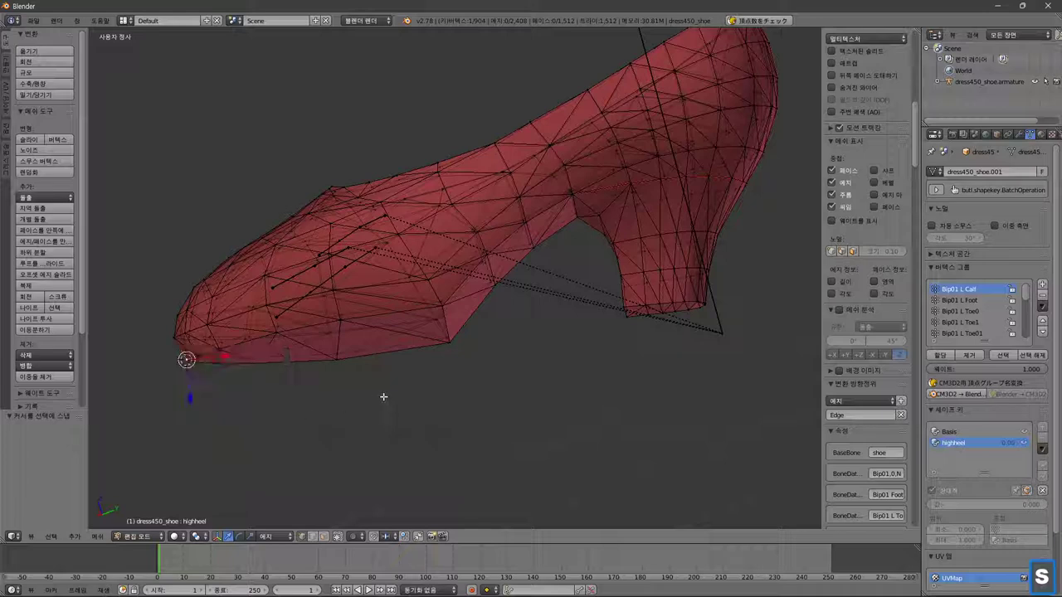
left_click(378, 397)
key("shift+s")
left_click(322, 395)
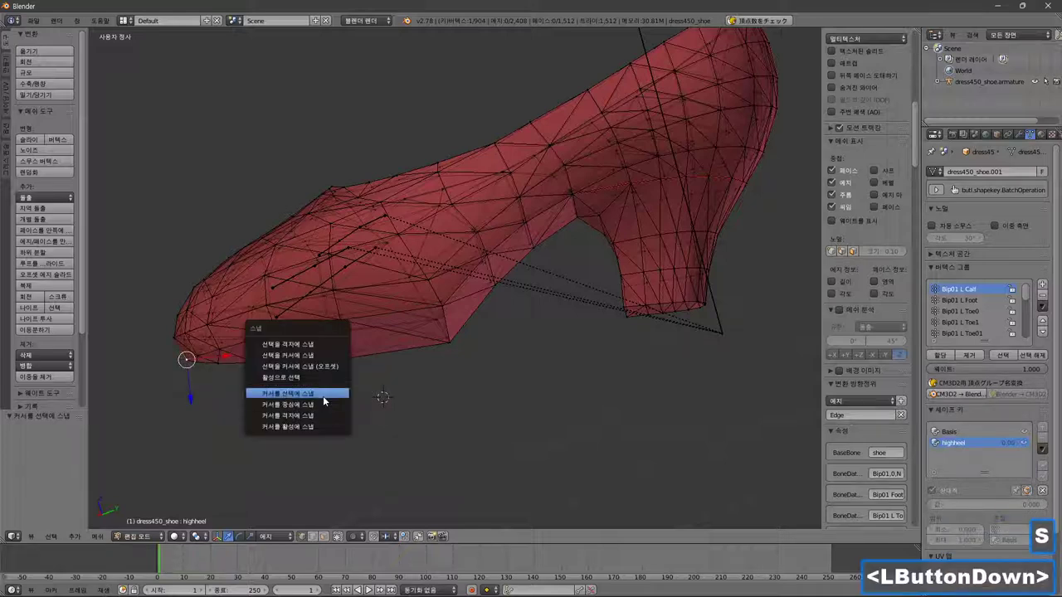
Clear the selection, view the shoe side-on, and box-select the heel's bottom rim and the lower part of the heel
middle_click_drag(334, 394, 329, 389)
key("a")
middle_click_drag(600, 364, 597, 380)
key("b")
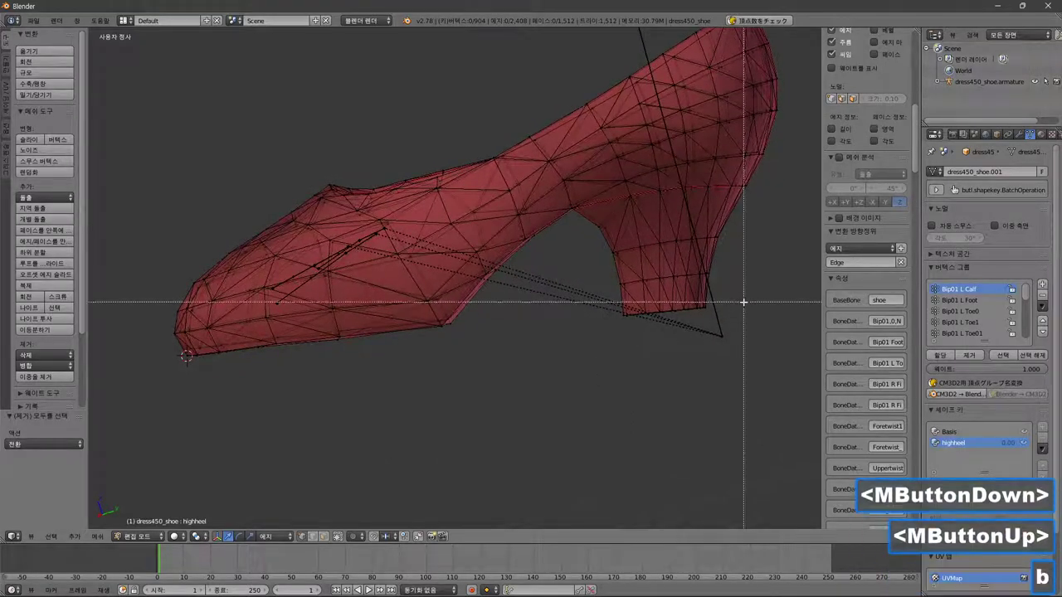
left_click_drag(742, 301, 596, 346)
key("b")
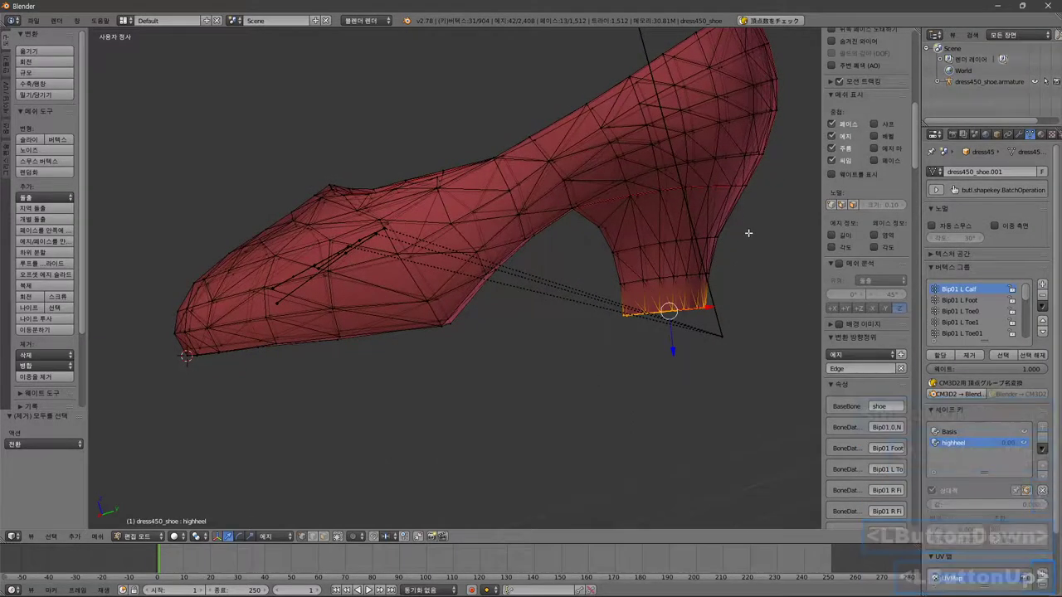
left_click_drag(744, 233, 610, 296)
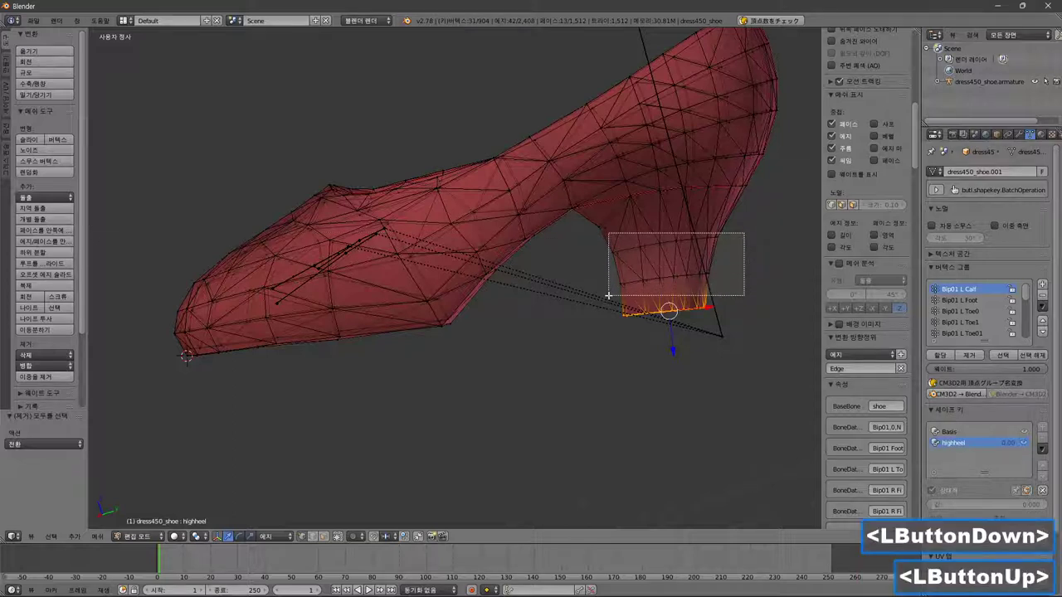
Extend the selection with the forefoot sole's lower edges, box-selecting along the bottom up to the toe tip
key("b")
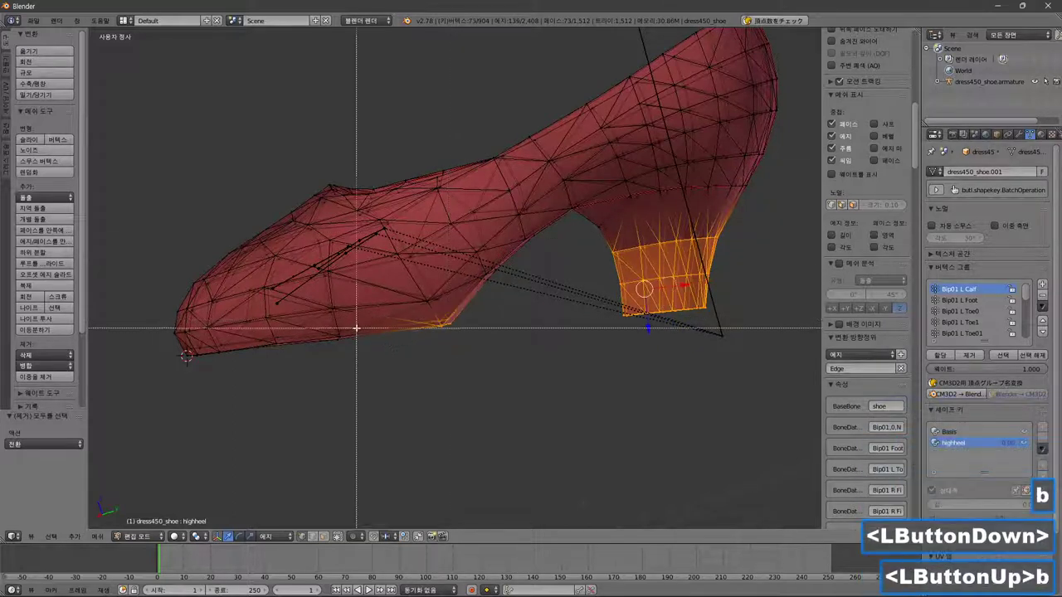
left_click_drag(355, 327, 233, 363)
key("b")
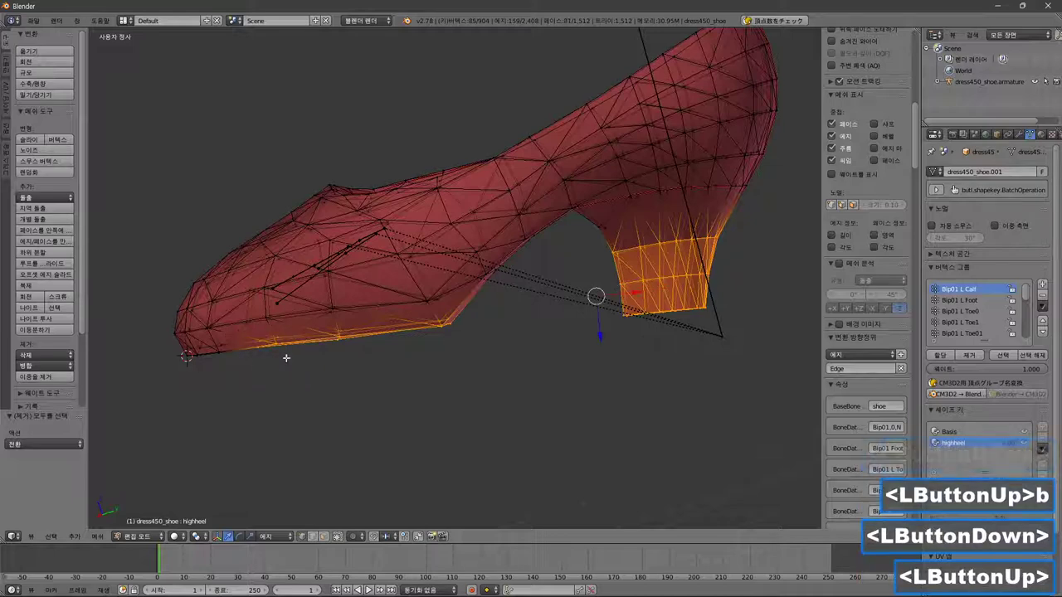
mouse_move(284, 360)
middle_mouse_down()
mouse_move(304, 355)
mouse_move(282, 357)
middle_mouse_up()
key("b")
left_click_drag(238, 338, 192, 364)
mouse_move(481, 408)
middle_mouse_down()
mouse_move(486, 367)
mouse_move(497, 372)
mouse_move(495, 392)
middle_mouse_up()
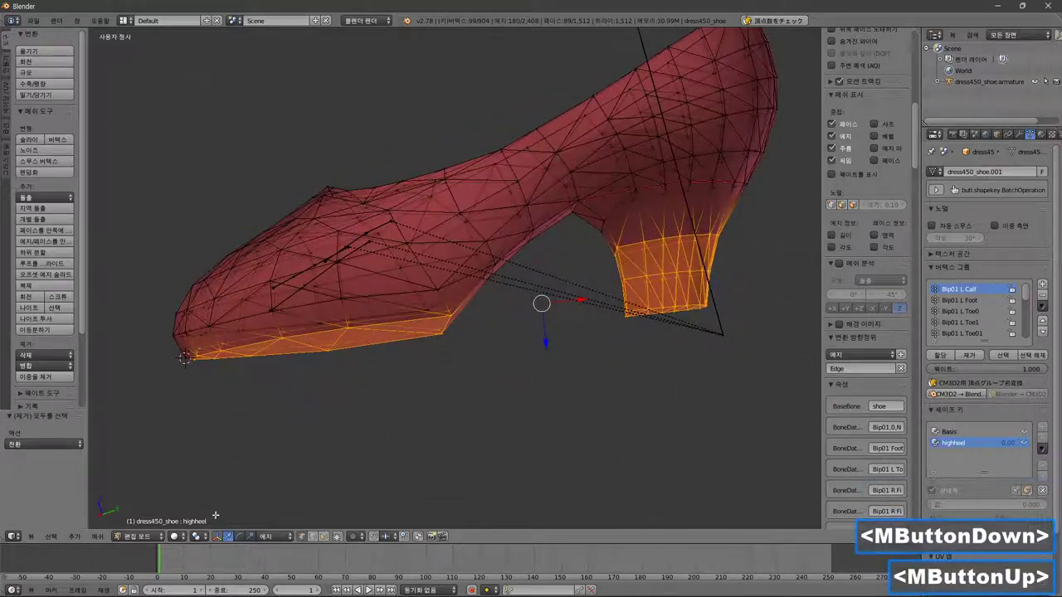
Set the transform pivot to the 3D cursor and the transform orientation to the custom Edge orientation
left_click(196, 536)
left_click(219, 511)
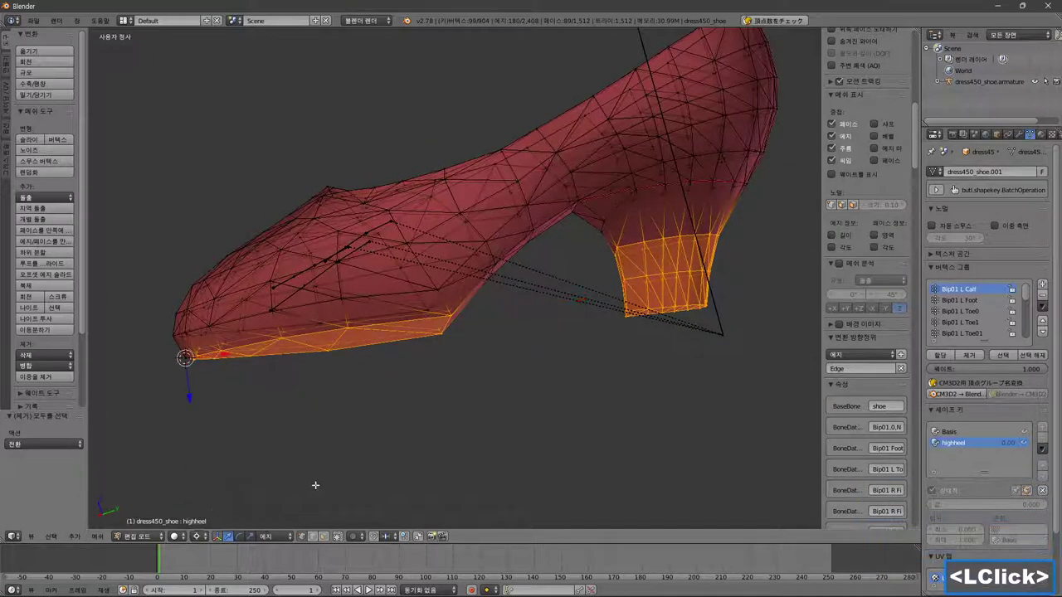
left_click(202, 539)
left_click(212, 516)
left_click(272, 536)
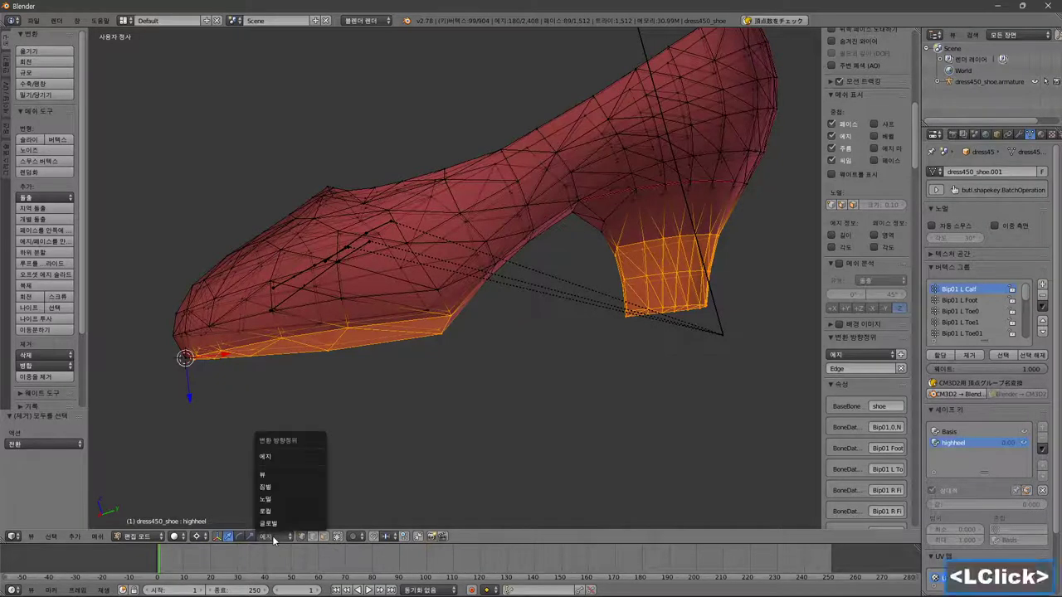
left_click(301, 457)
left_click(492, 535)
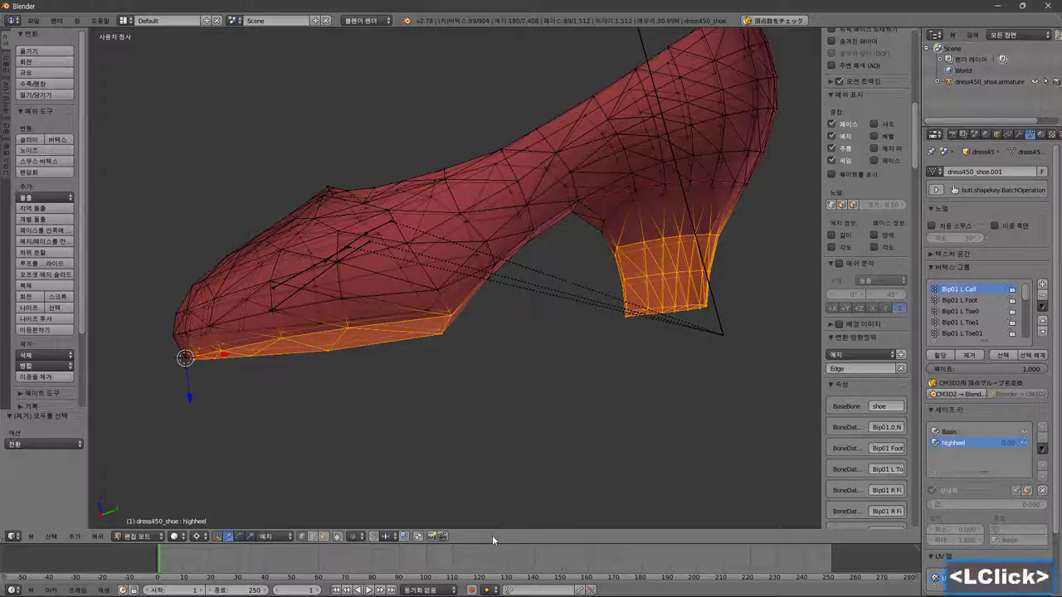
Rotate the selected sole and lower heel by -45° about the Edge orientation's Y axis, pivoting at the toe tip
key("r")
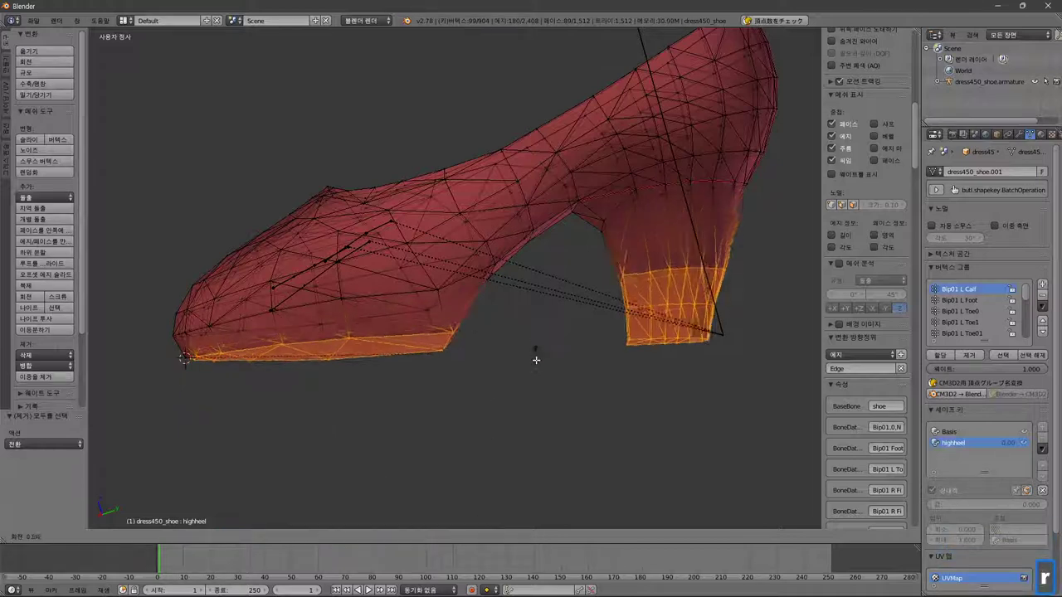
key("Escape")
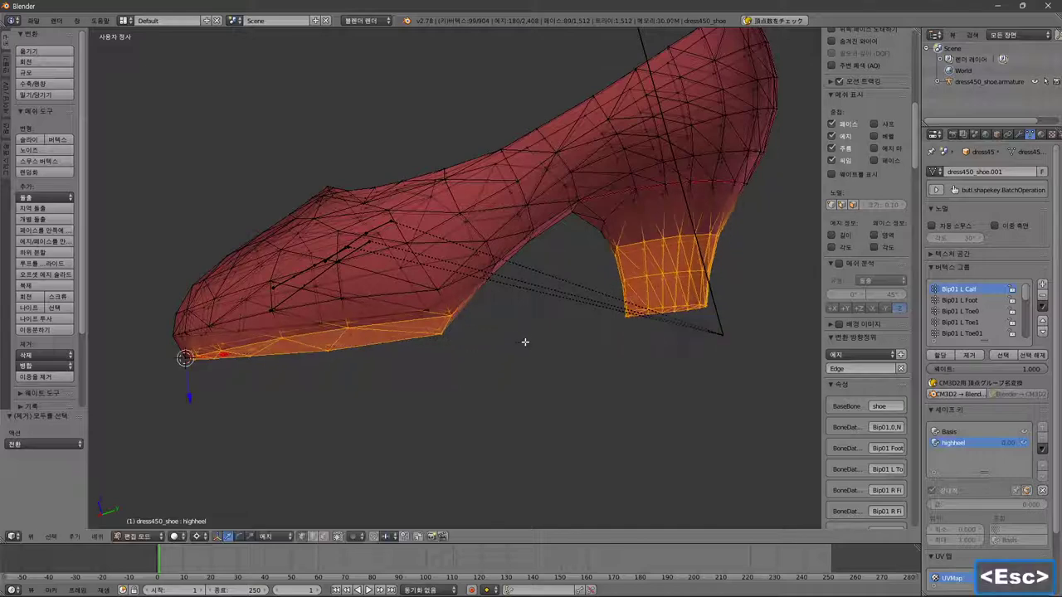
middle_click_drag(374, 369, 372, 350)
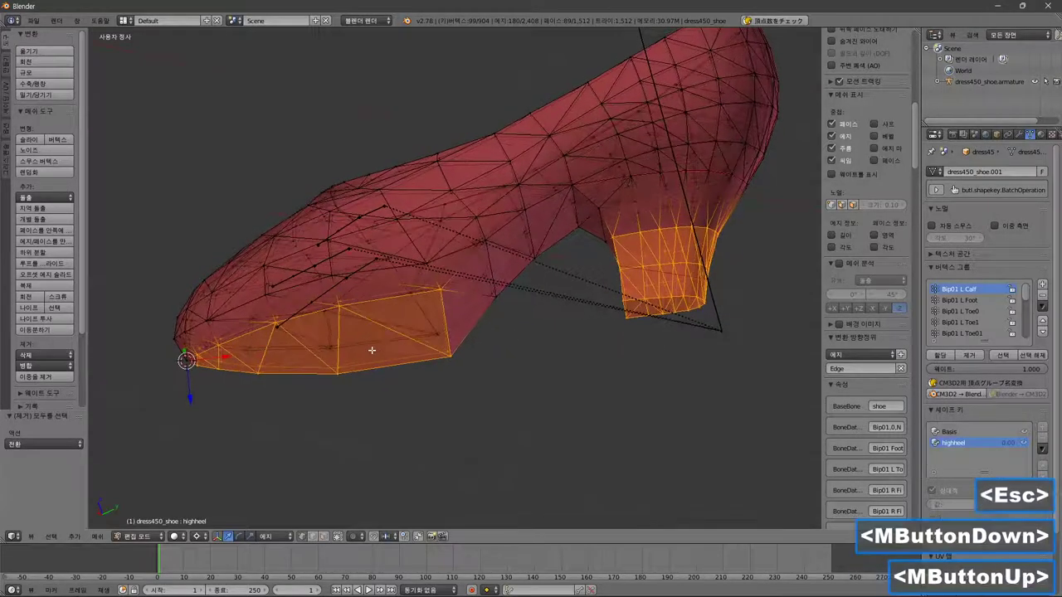
key("r")
key("y")
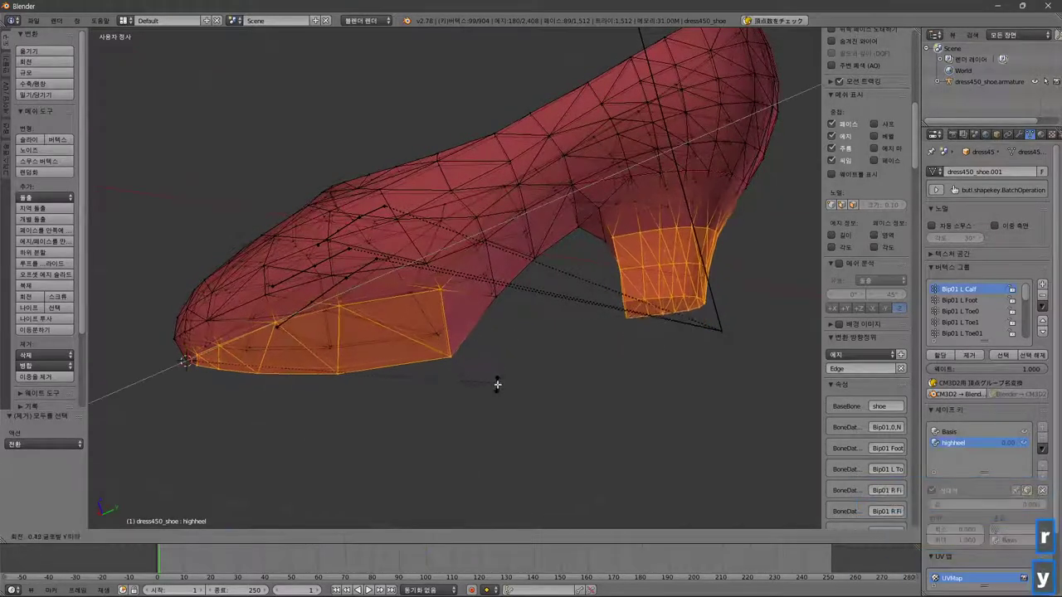
key("y")
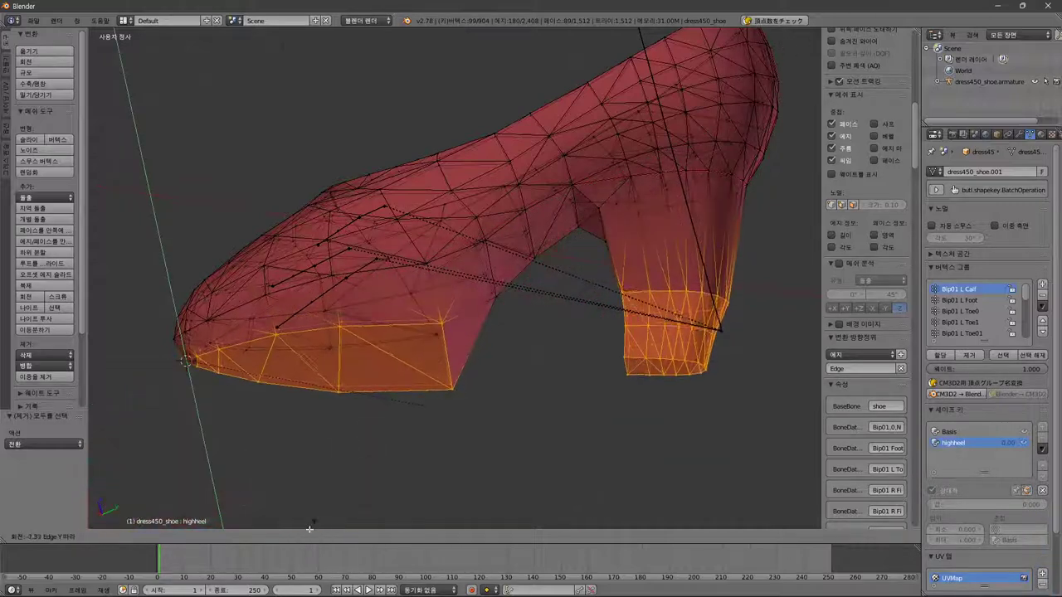
type("45")
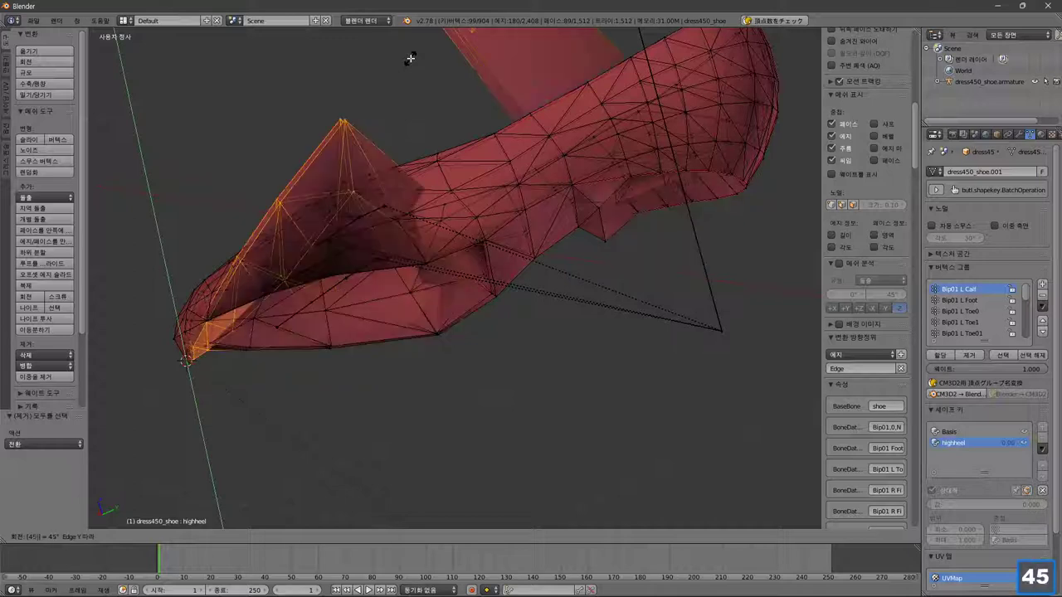
key("minus")
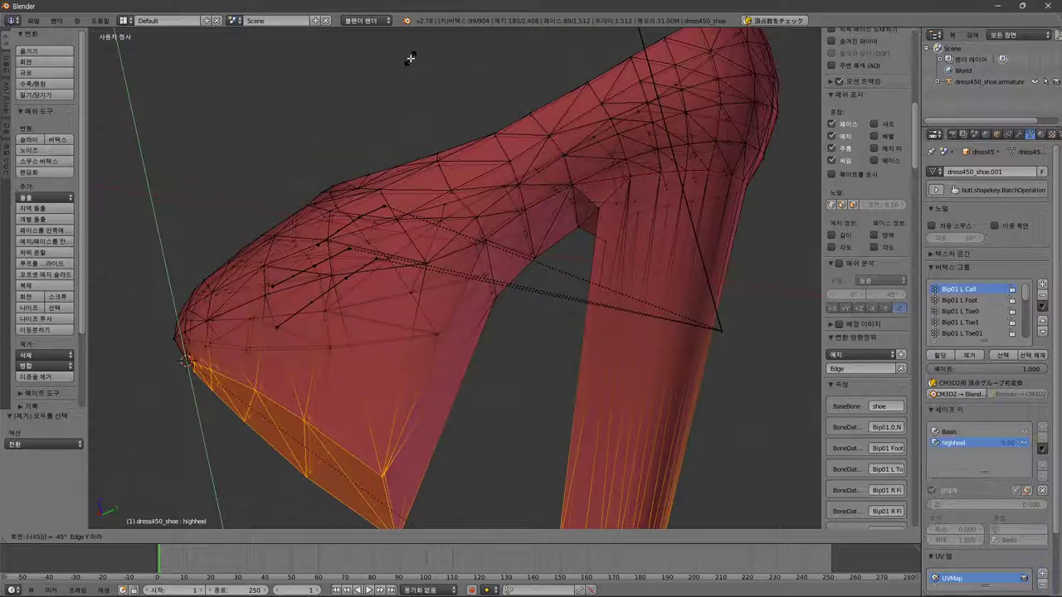
key("Return")
scroll(408, 66, "down", 2)
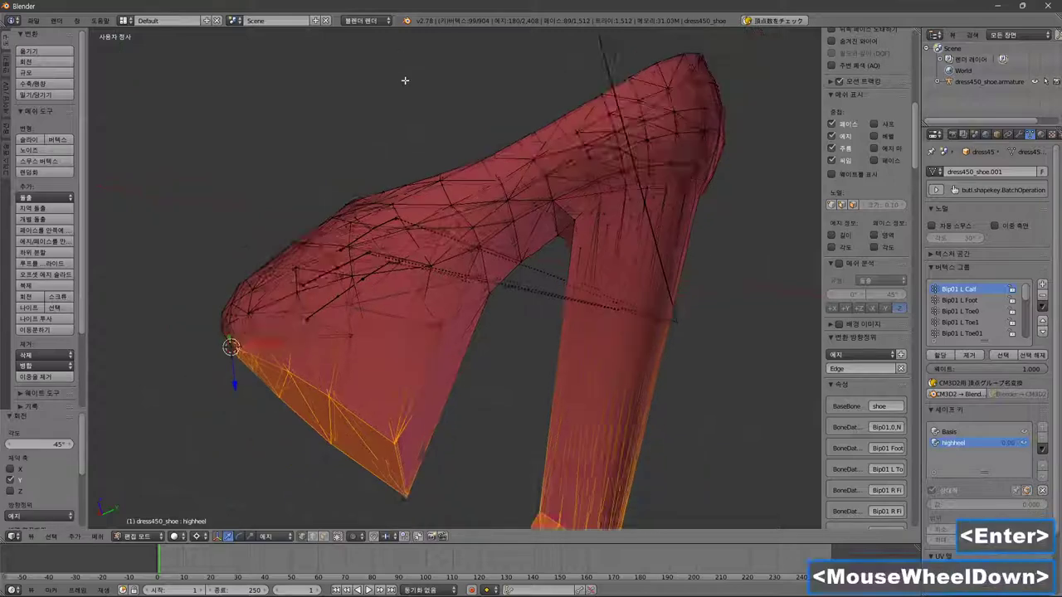
mouse_move(417, 100)
middle_mouse_down()
mouse_move(416, 129)
mouse_move(427, 135)
mouse_move(408, 135)
mouse_move(412, 119)
middle_mouse_up()
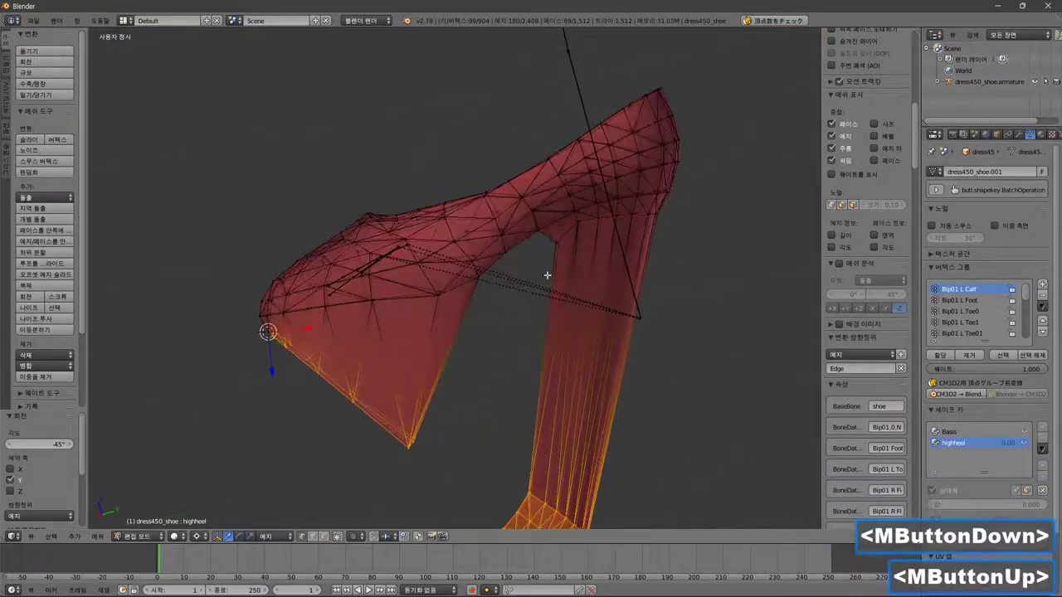
Scale the selected sole and heel by 0.7 in the Edge orientation's X and Z, excluding the Y axis
middle_click_drag(548, 275, 549, 252, "shift")
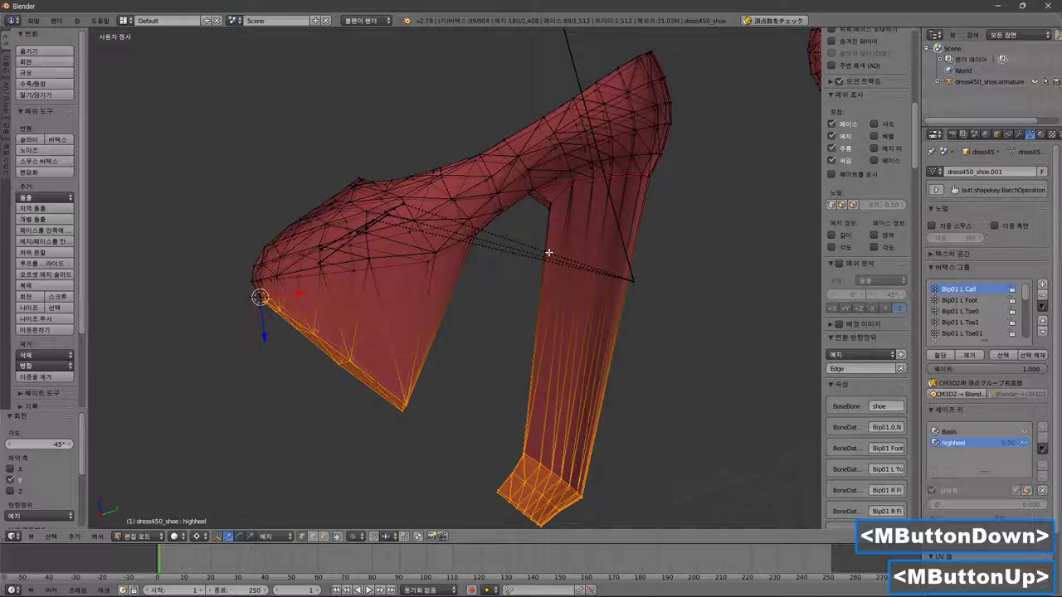
key("s")
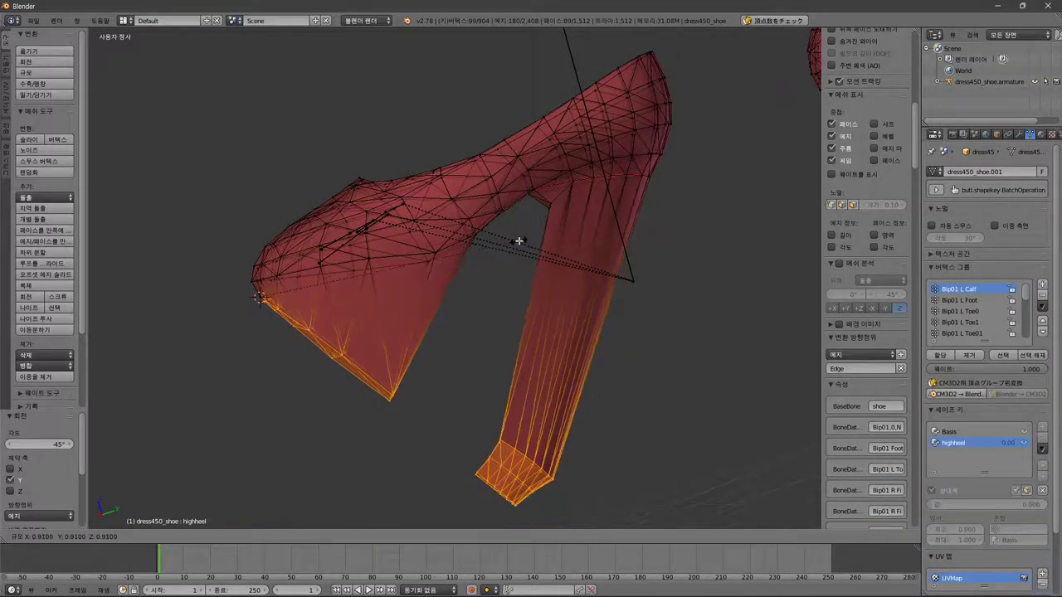
key("Escape")
middle_click_drag(498, 246, 502, 224)
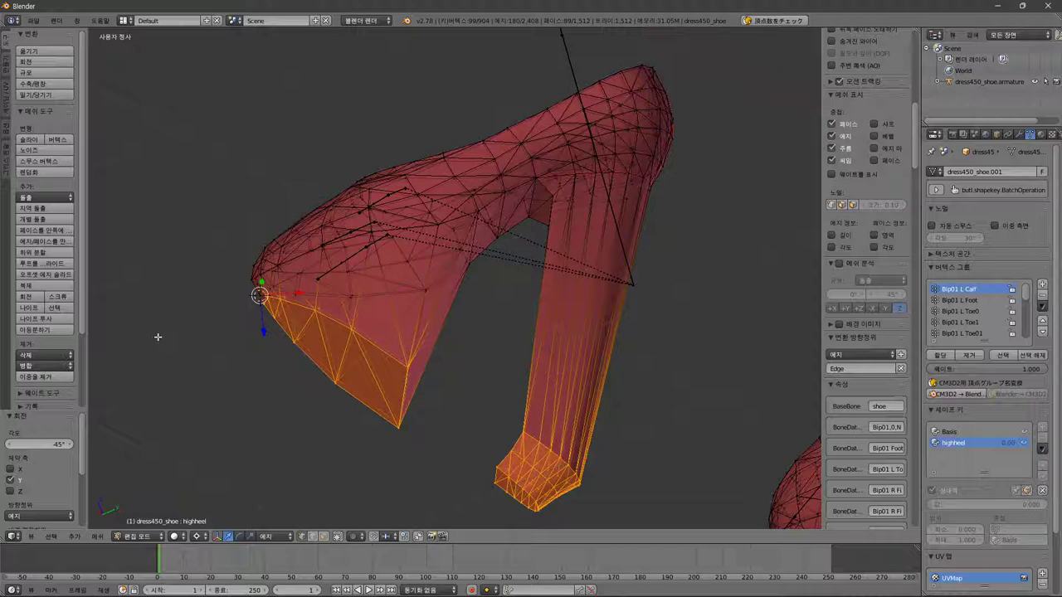
key("s")
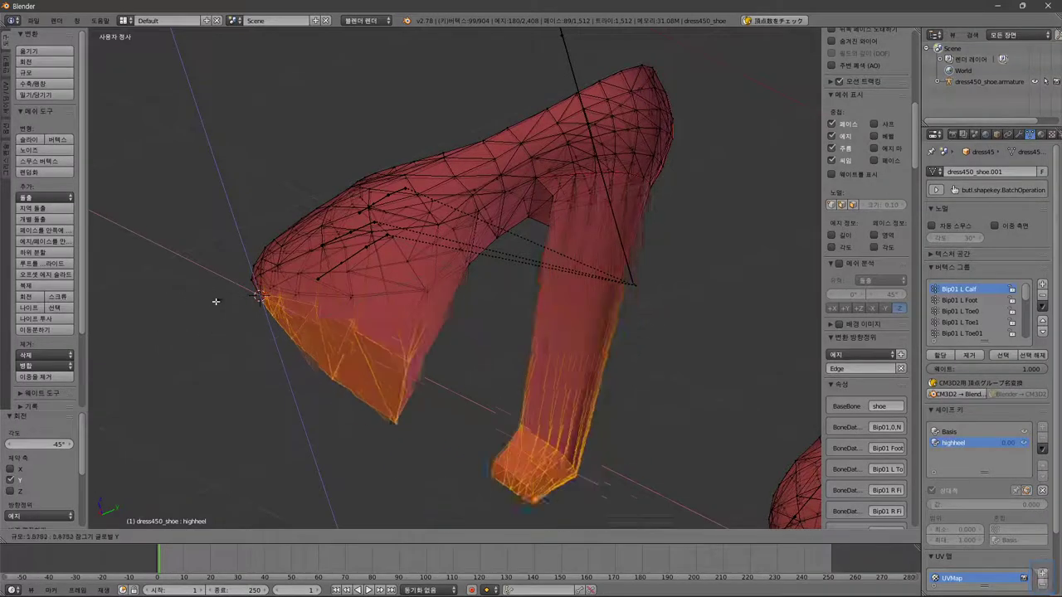
key("y")
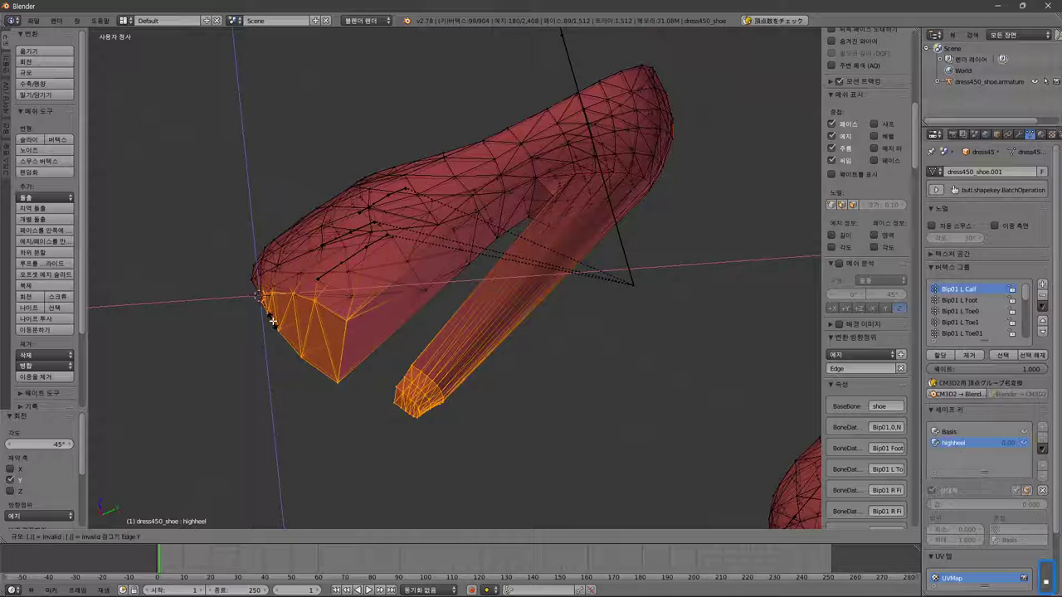
key("4")
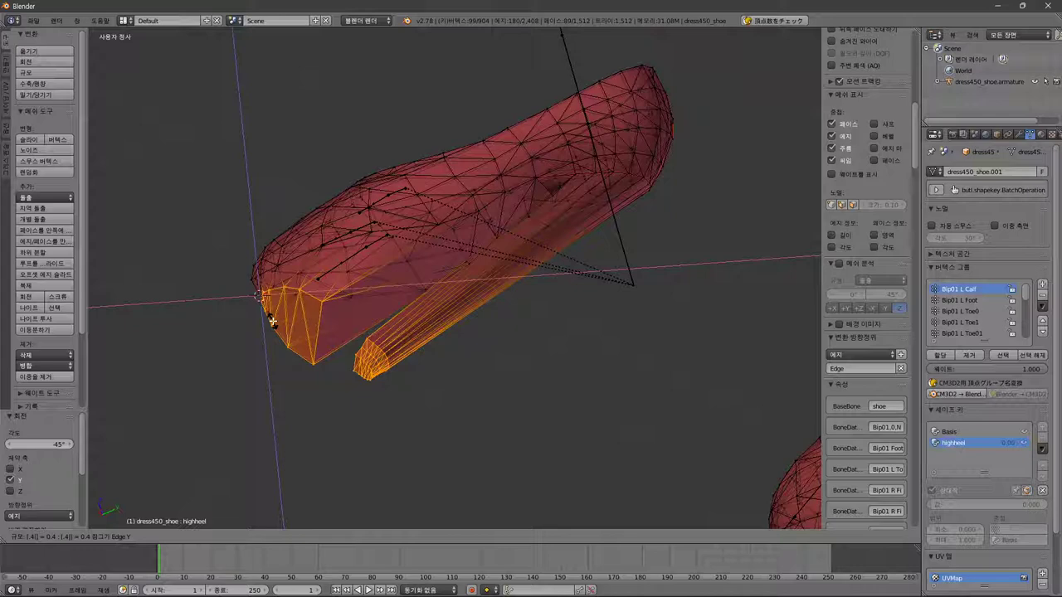
key("BackSpace")
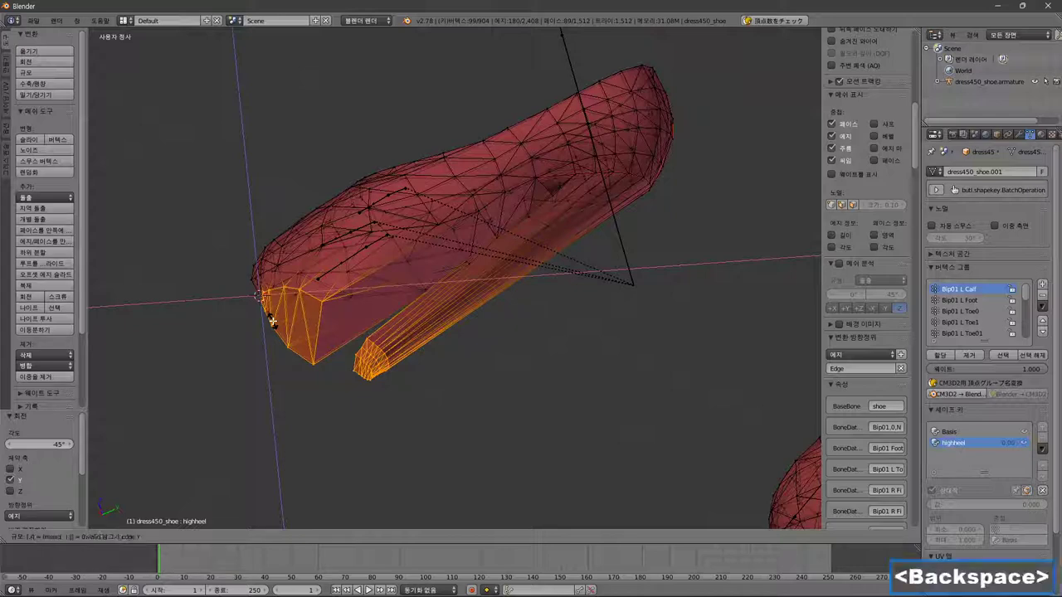
key("7")
key("Return")
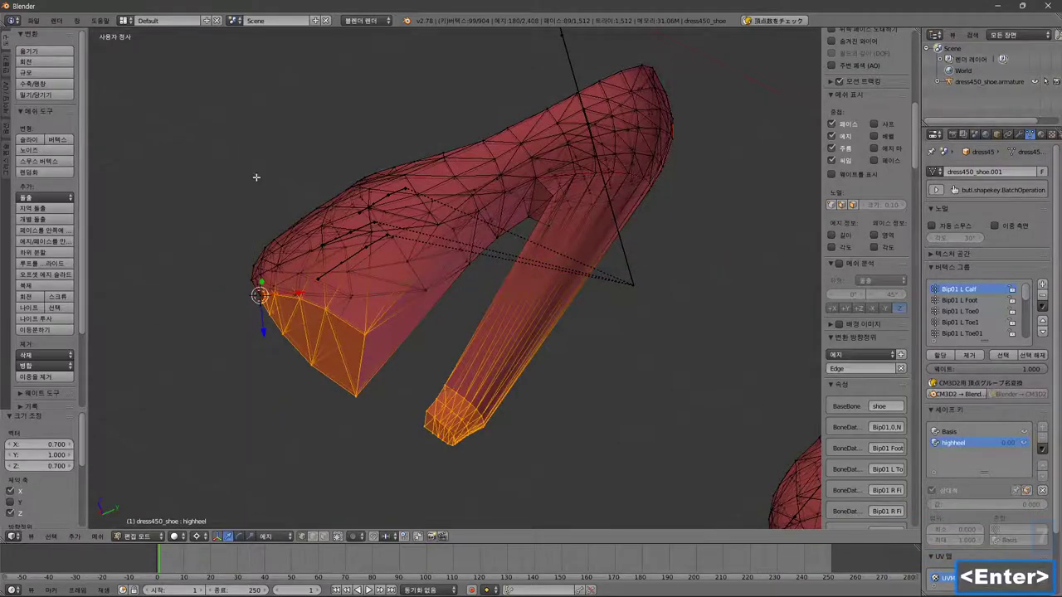
Move the selected sole and heel by -0.04 in both X and Z of the Edge orientation, with Y locked
middle_click_drag(256, 177, 260, 216)
key("g")
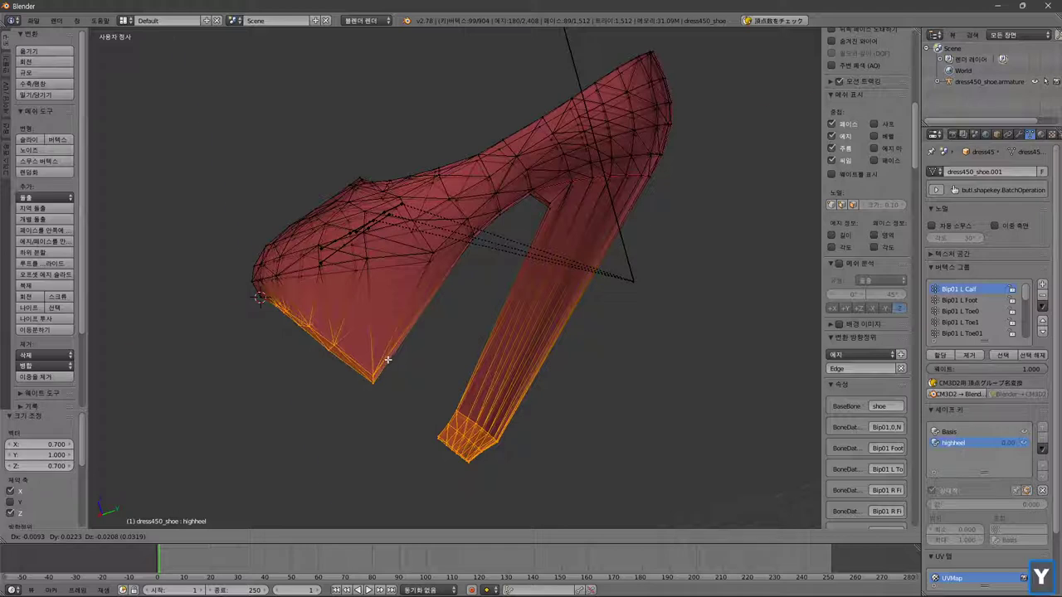
key("y")
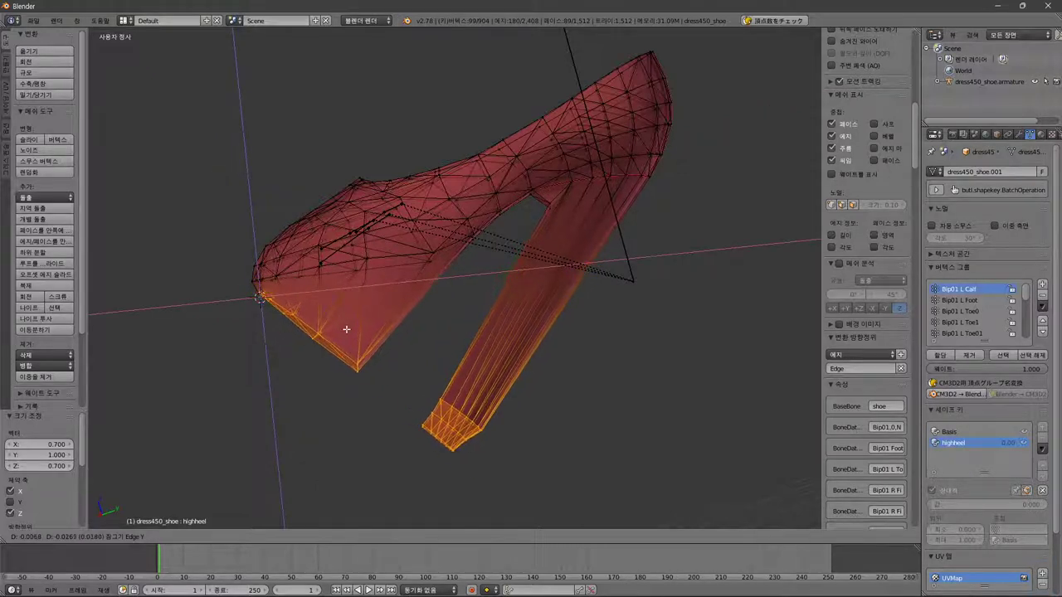
type("0.04")
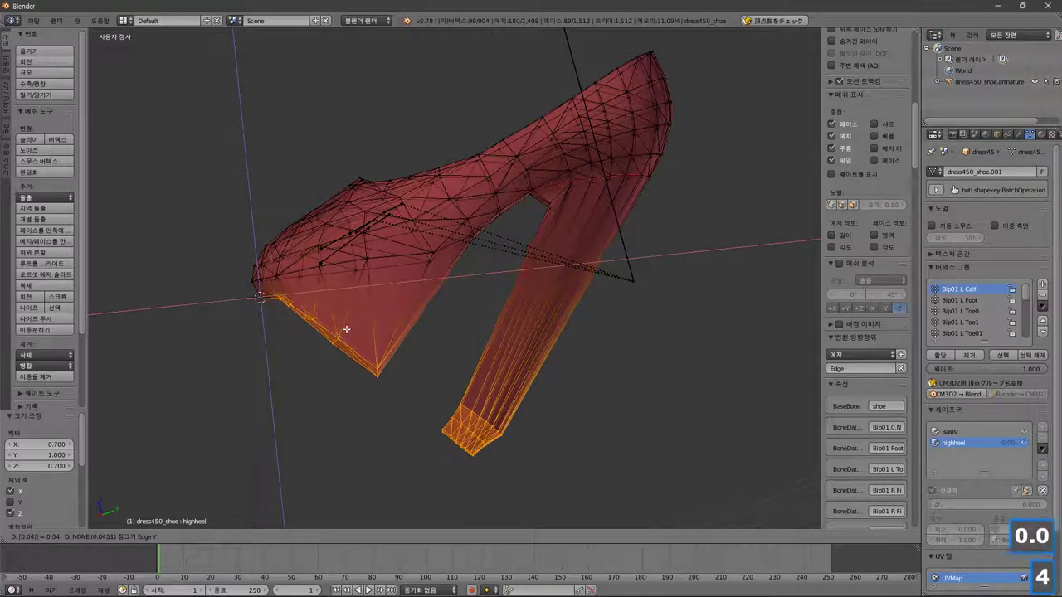
key("minus")
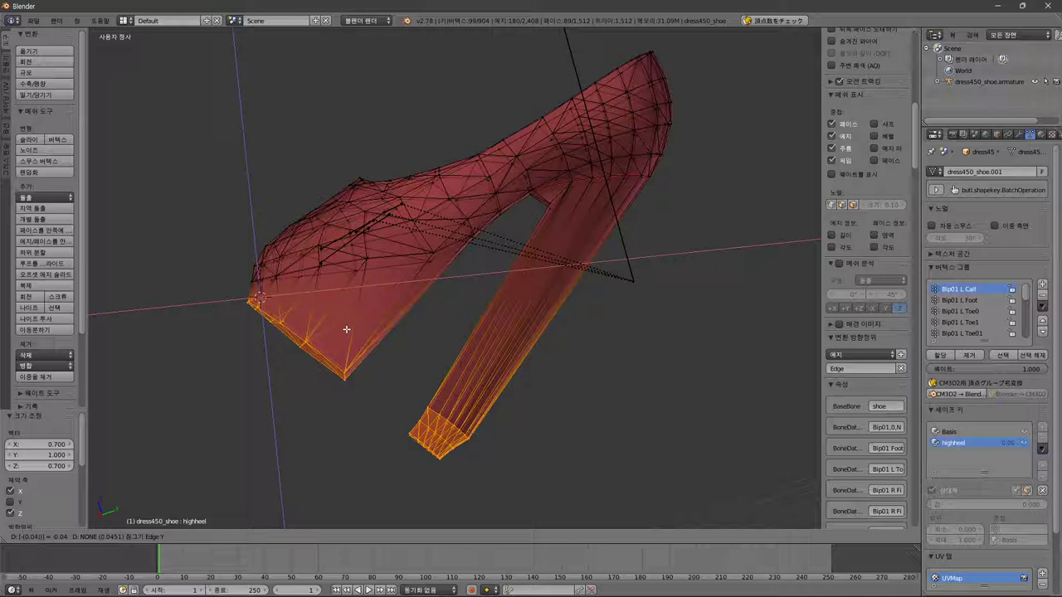
key("Tab")
type("0.04")
key("minus")
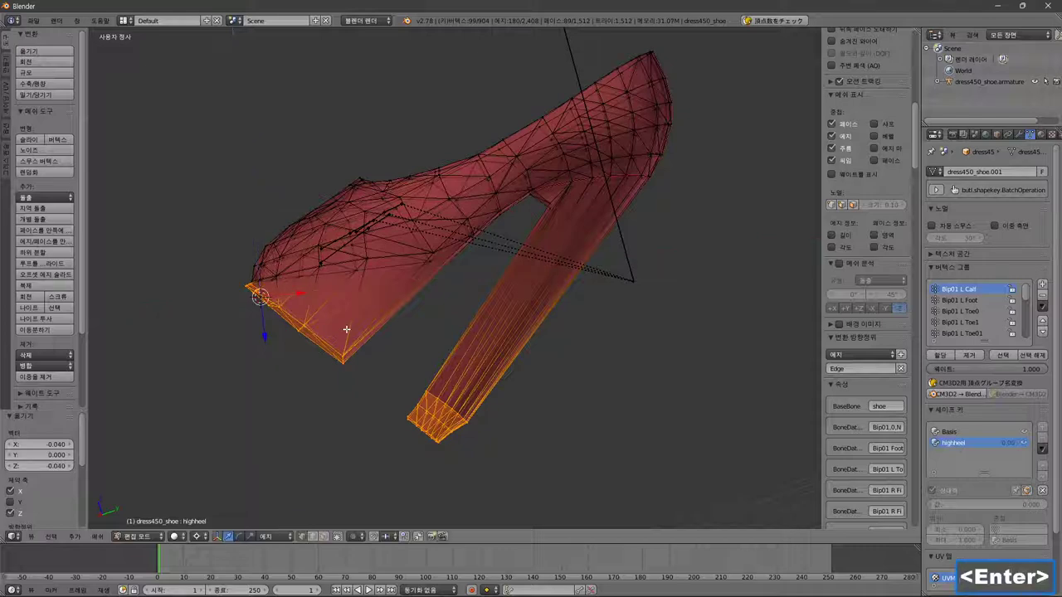
middle_click_drag(292, 235, 263, 242)
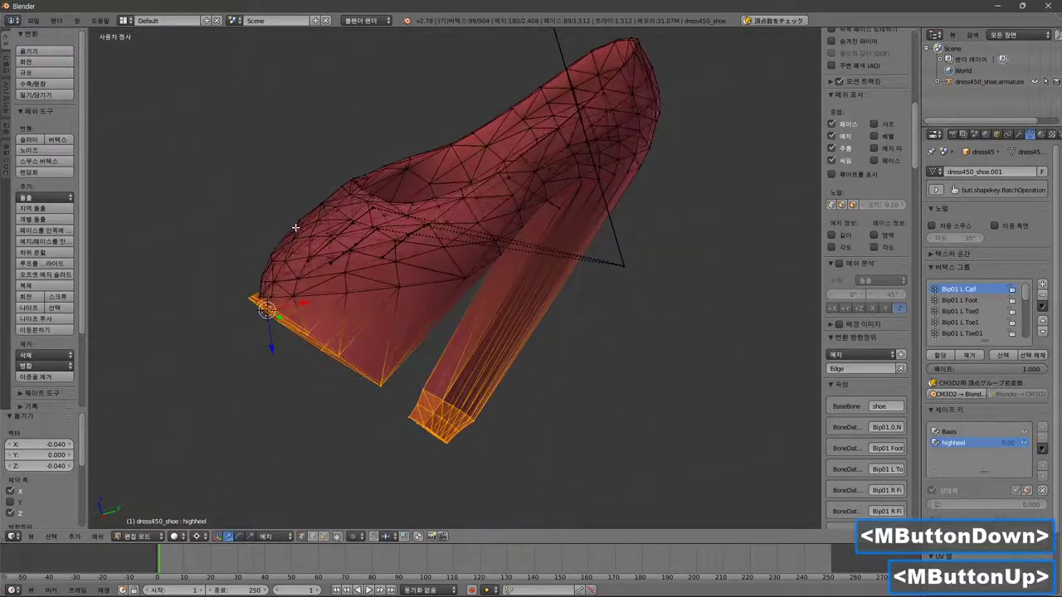
Return to Object Mode and set the highheel shape key's value to 1.000
key("Tab")
left_click_drag(979, 477, 1032, 477)
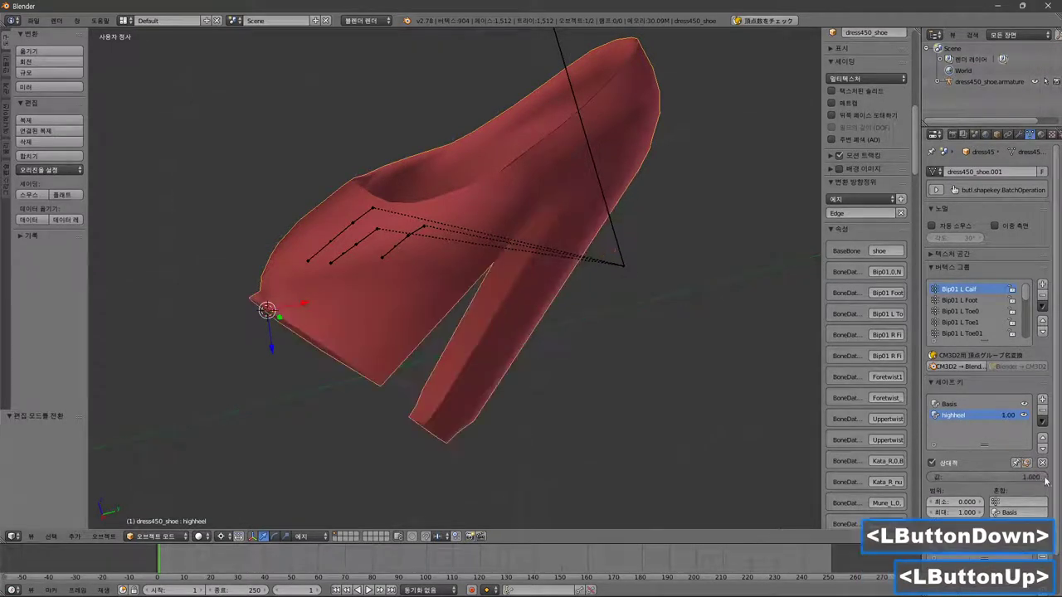
middle_click_drag(622, 362, 597, 350)
Export the shoe as the CM3D2 model dress450_shoe.model into the _ori_edit folder
left_click(34, 20)
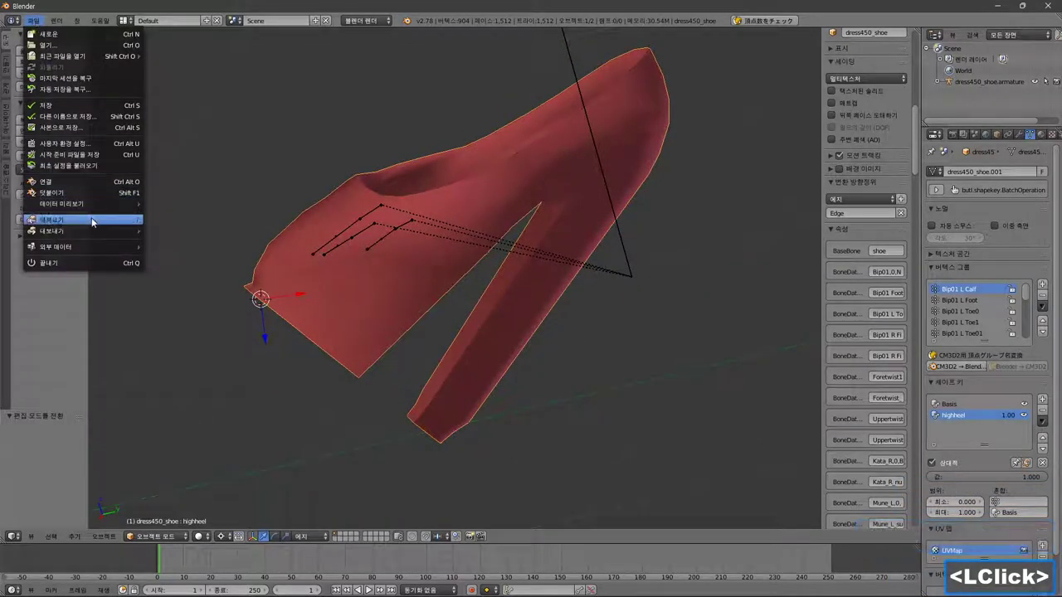
mouse_move(83, 239)
left_click(210, 331)
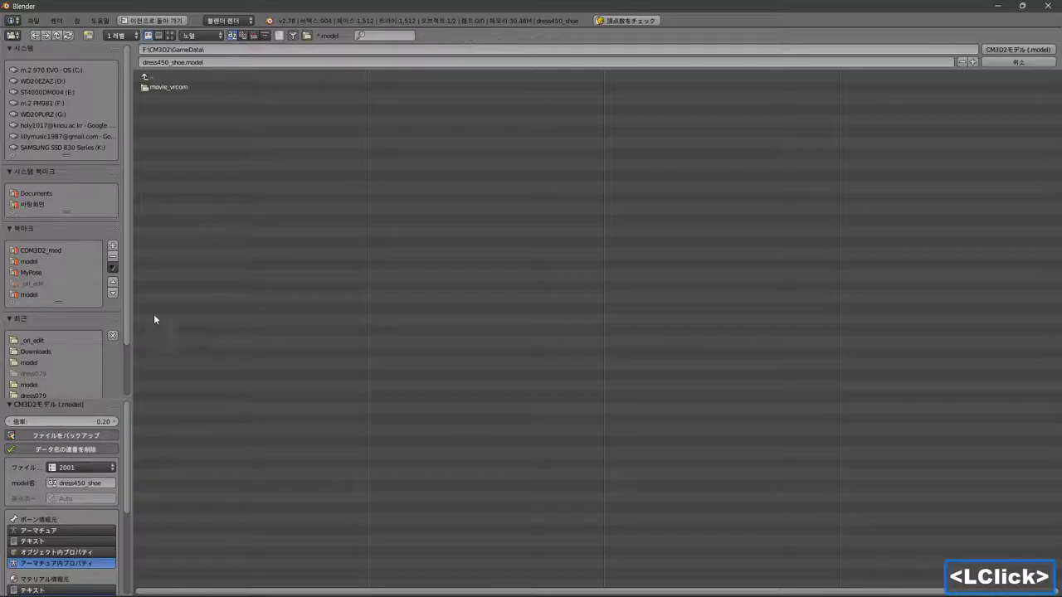
left_click(37, 340)
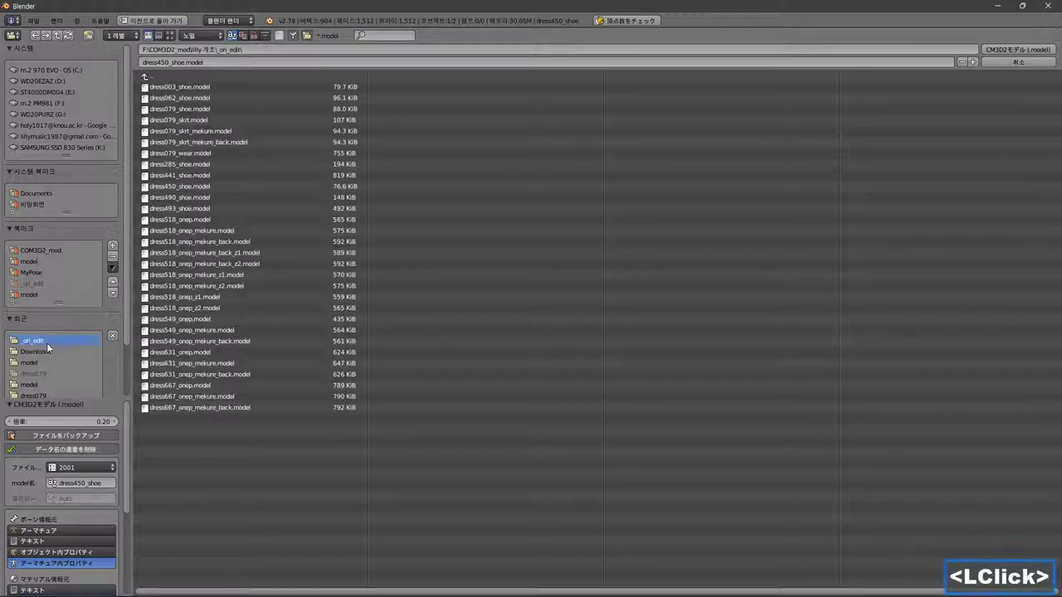
left_click(1047, 52)
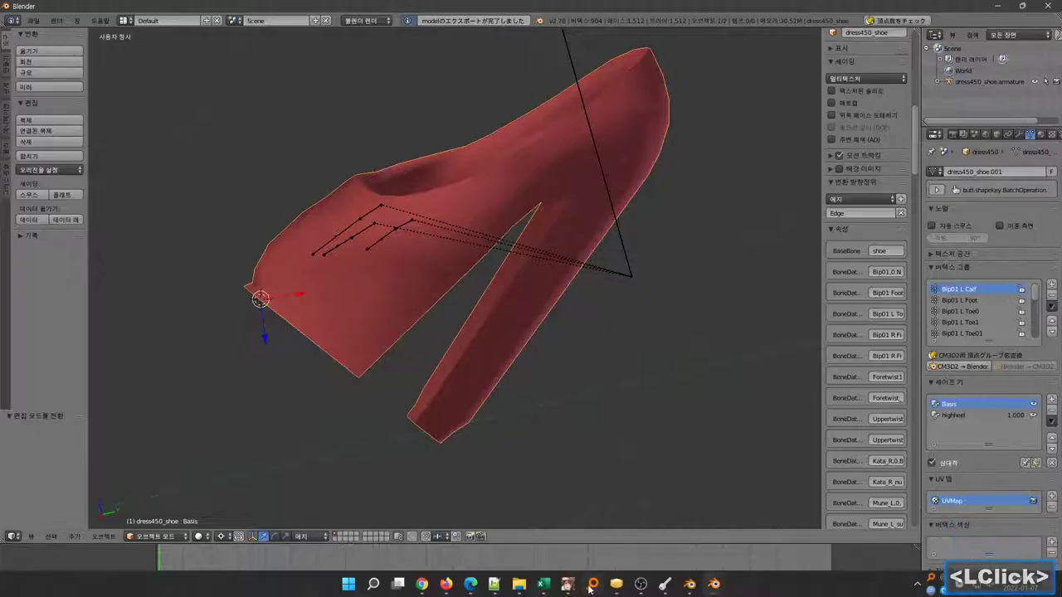
Switch to the CUSTOM ORDER MAID3D 2 window
mouse_move(590, 585)
left_click(628, 524)
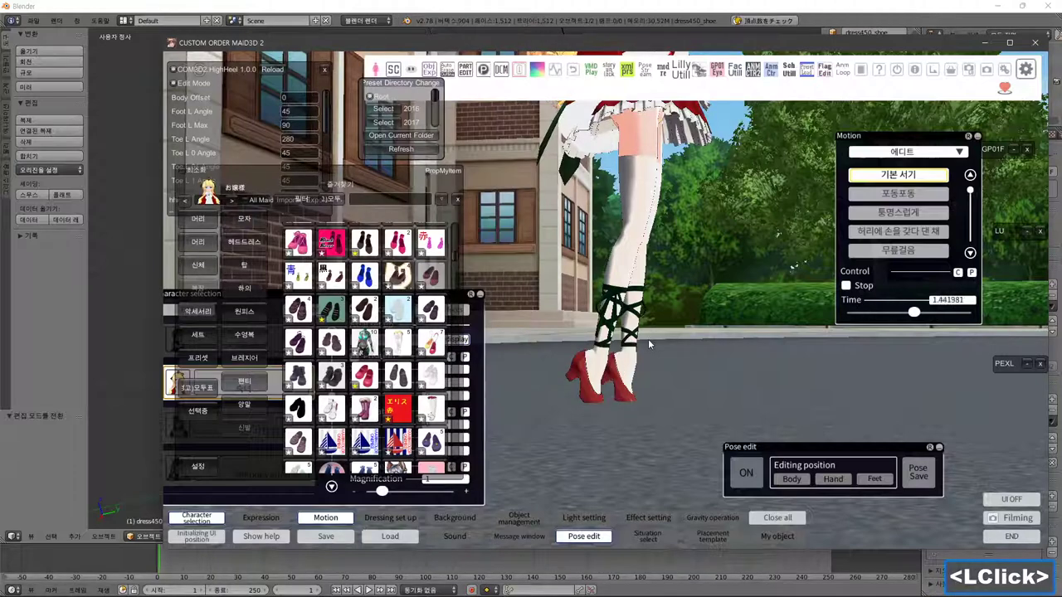
Switch to the メイドいぢり window, enable the highheel shape key in place of highheel2, and view the shoe soles in the game
mouse_move(687, 585)
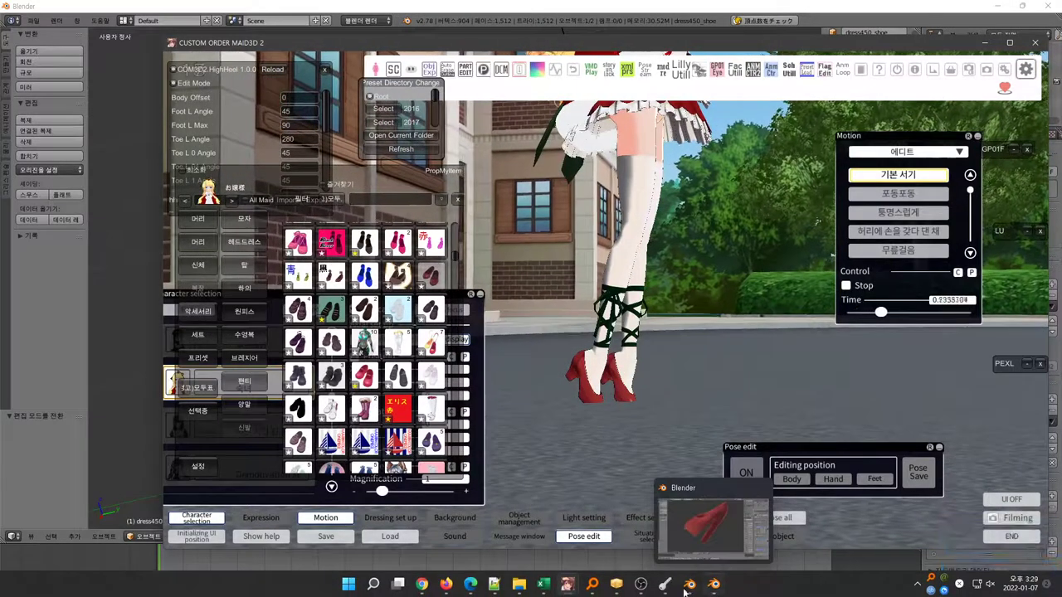
mouse_move(616, 587)
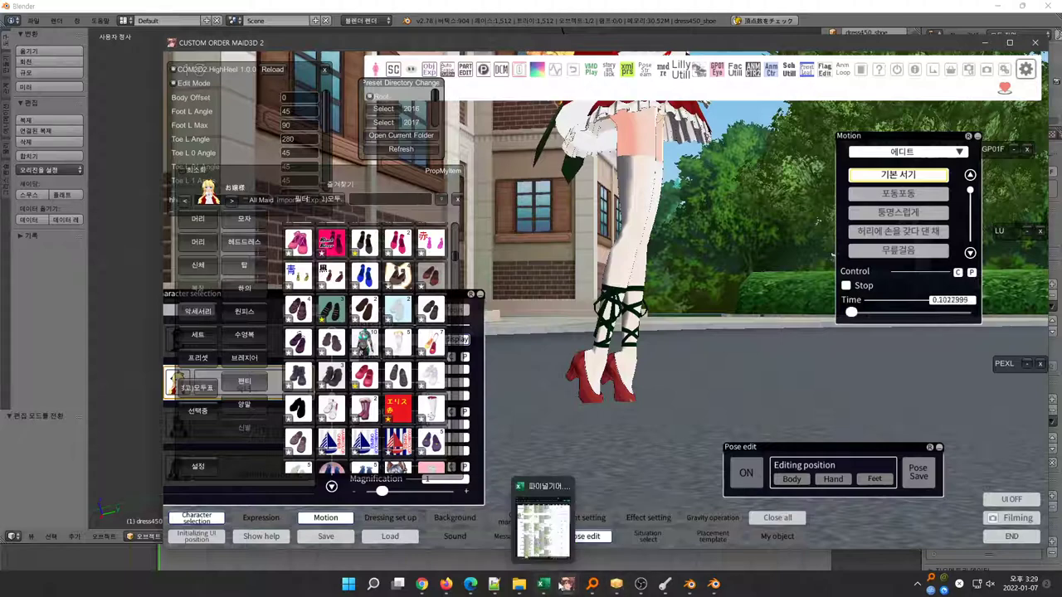
left_click(664, 587)
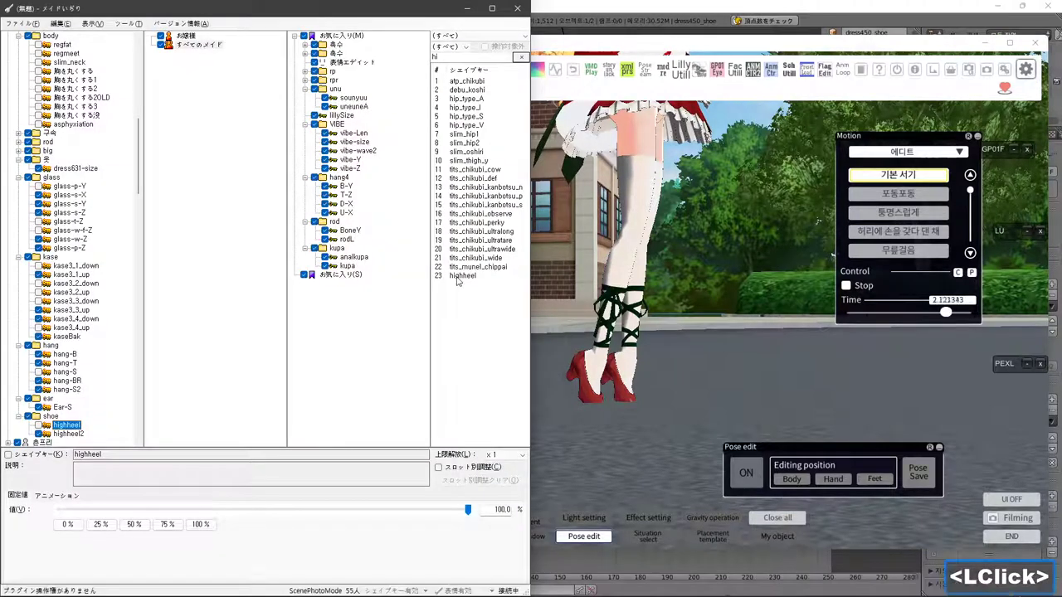
left_click(42, 434)
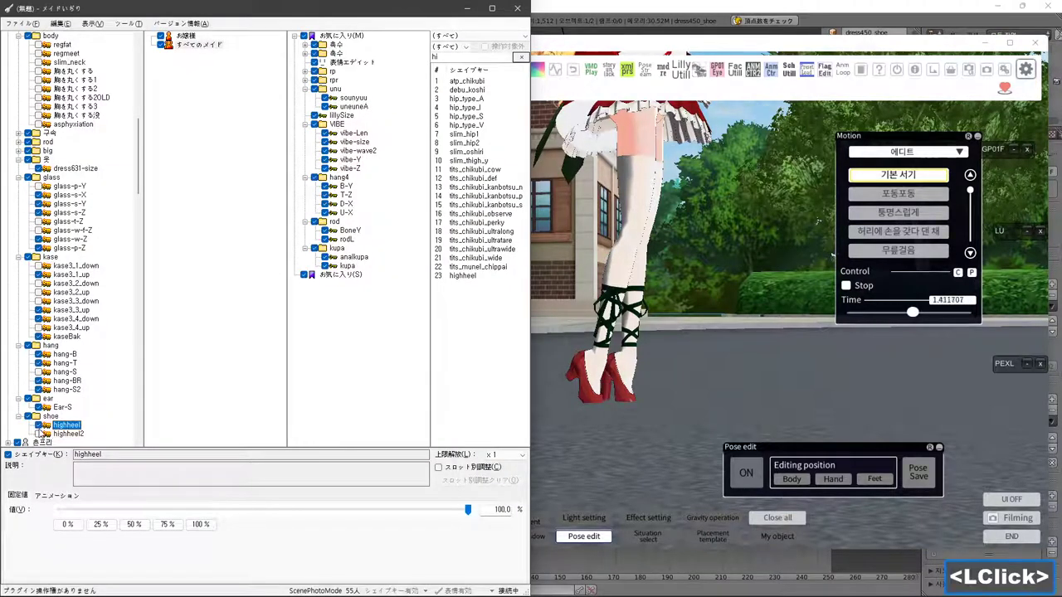
left_click(691, 386)
right_click_drag(677, 377, 623, 379)
Switch back to Blender and open the highheel shape key of dress450_shoe in Edit Mode instead of Basis
key("alt")
key("alt+Tab")
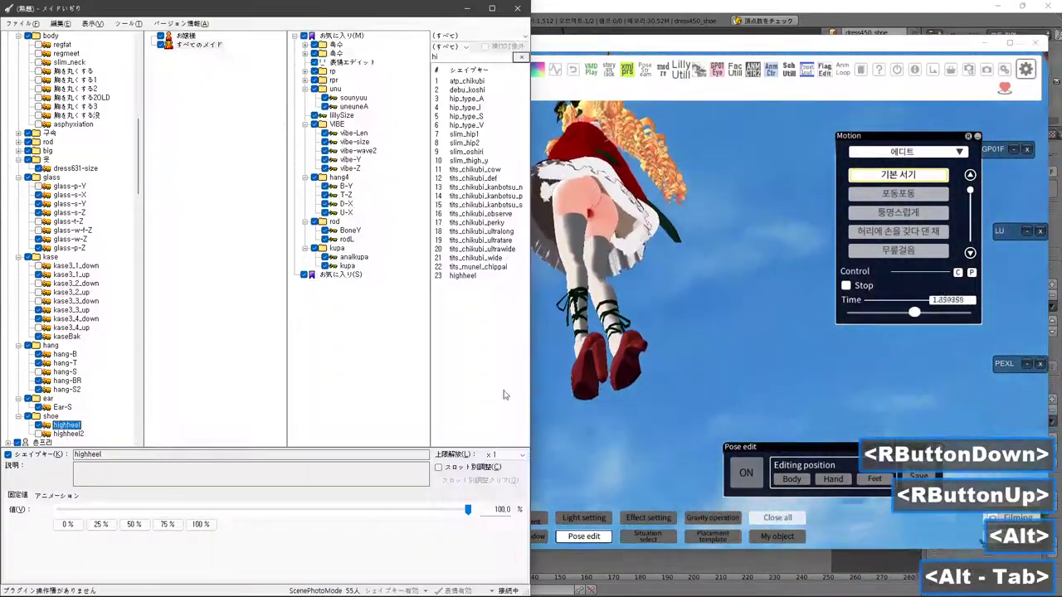
key("alt+Tab")
key("alt+Tab")
key("Tab")
middle_click_drag(569, 379, 532, 378)
key("Tab")
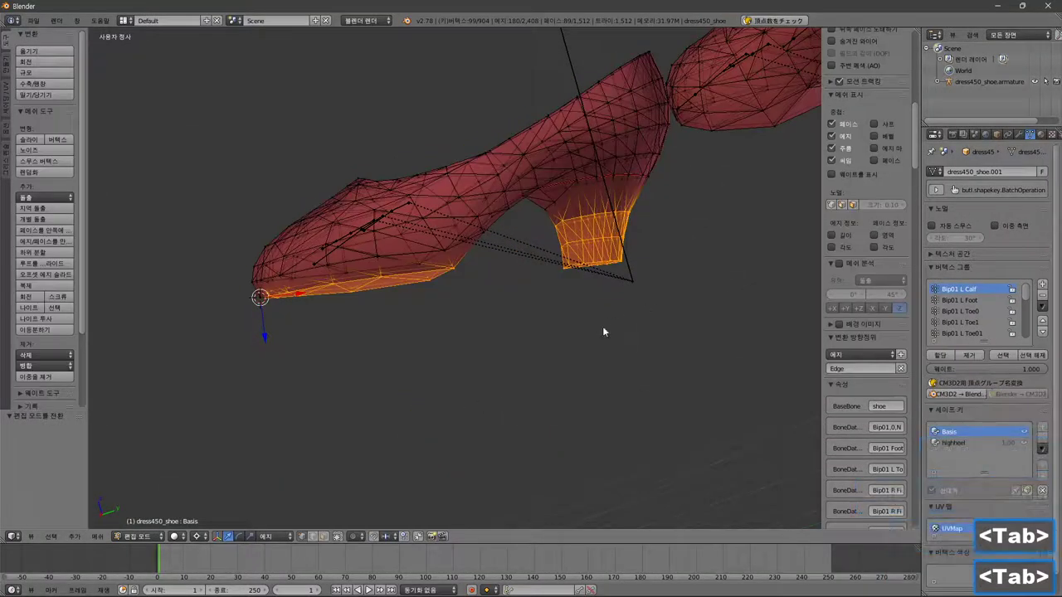
key("Tab")
left_click(953, 442)
key("Tab")
middle_click_drag(488, 379, 458, 384)
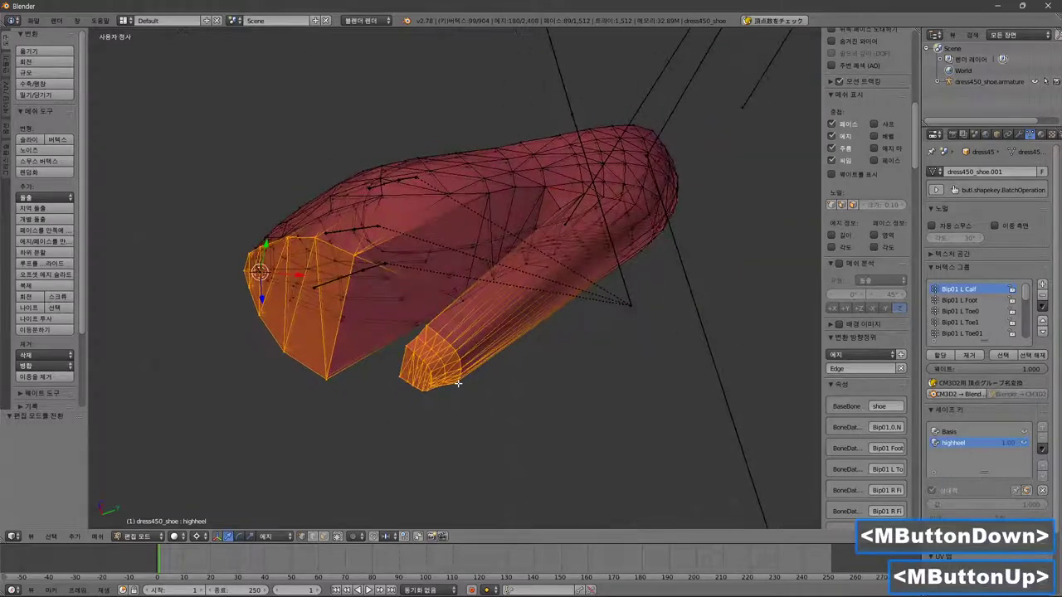
Deselect everything, select a single vertex at the bottom tip of the heel, and snap the 3D cursor to it
scroll(458, 383, "up", 2)
key("a")
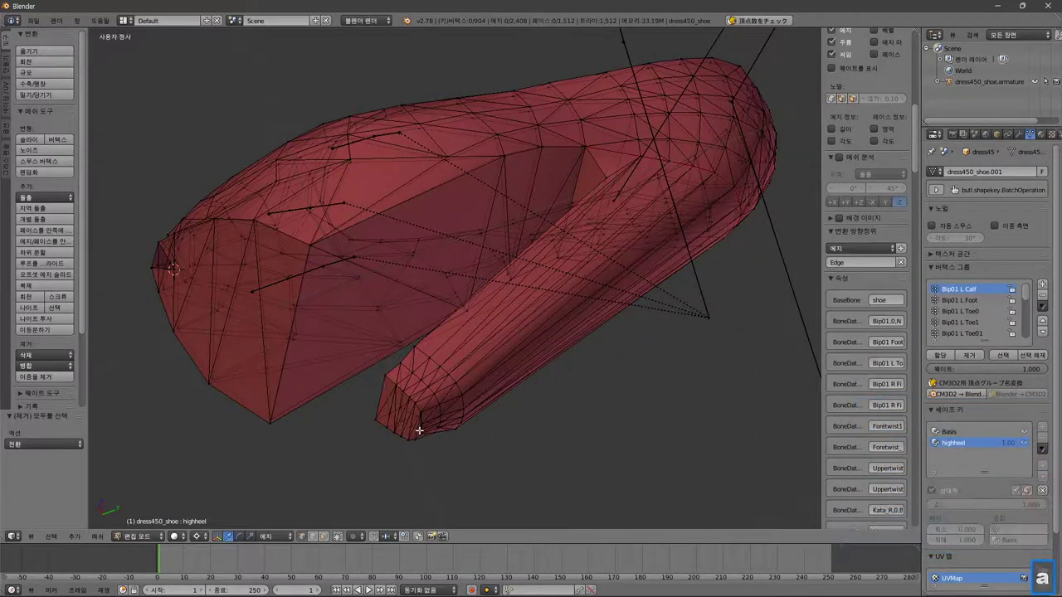
right_click(418, 430)
middle_click_drag(419, 431, 467, 448)
scroll(481, 400, "down", 4)
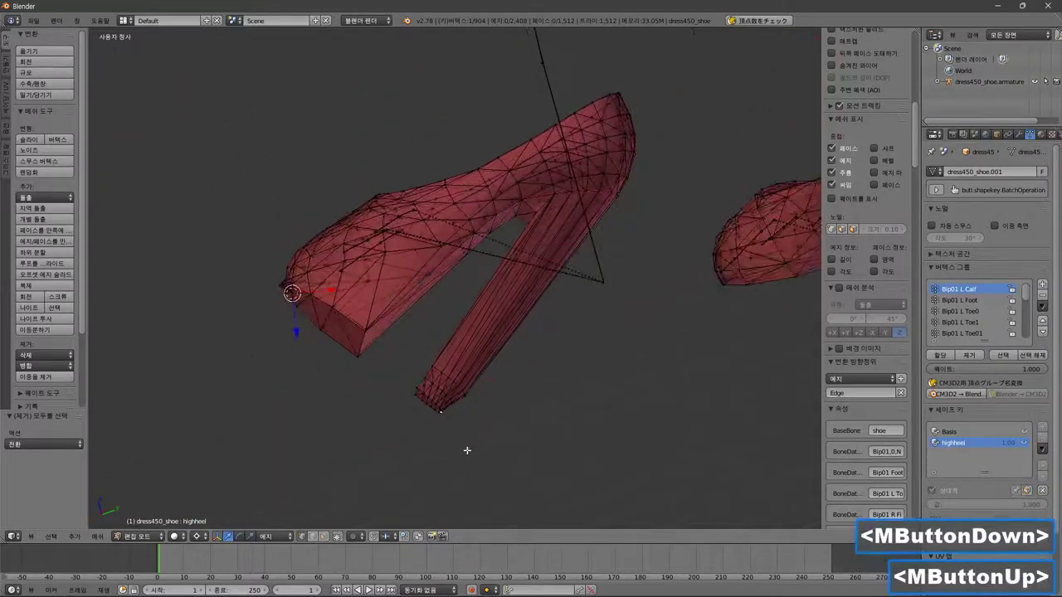
key("s")
key("Escape")
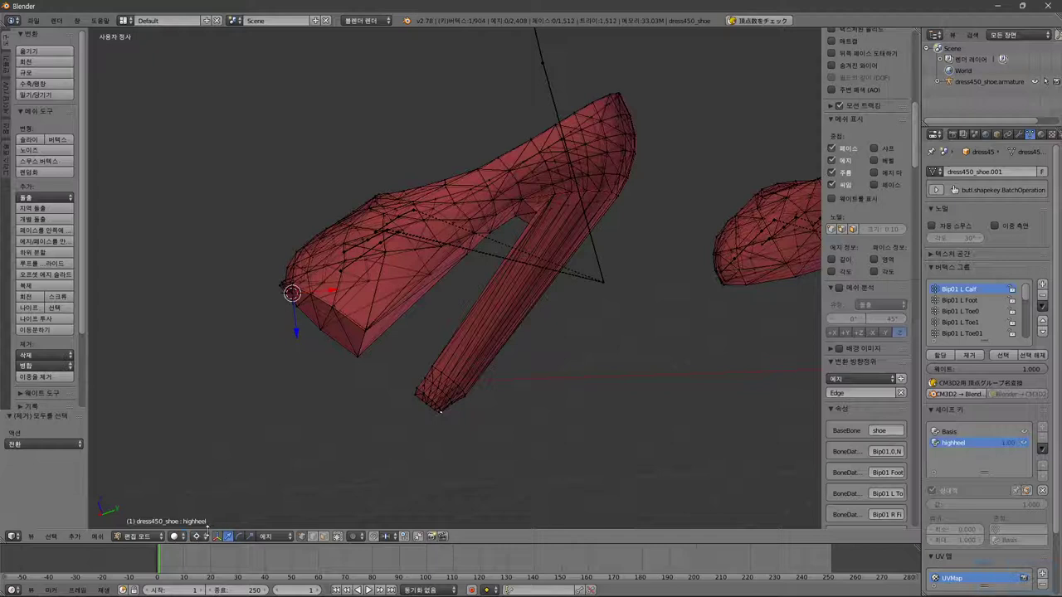
key("shift+s")
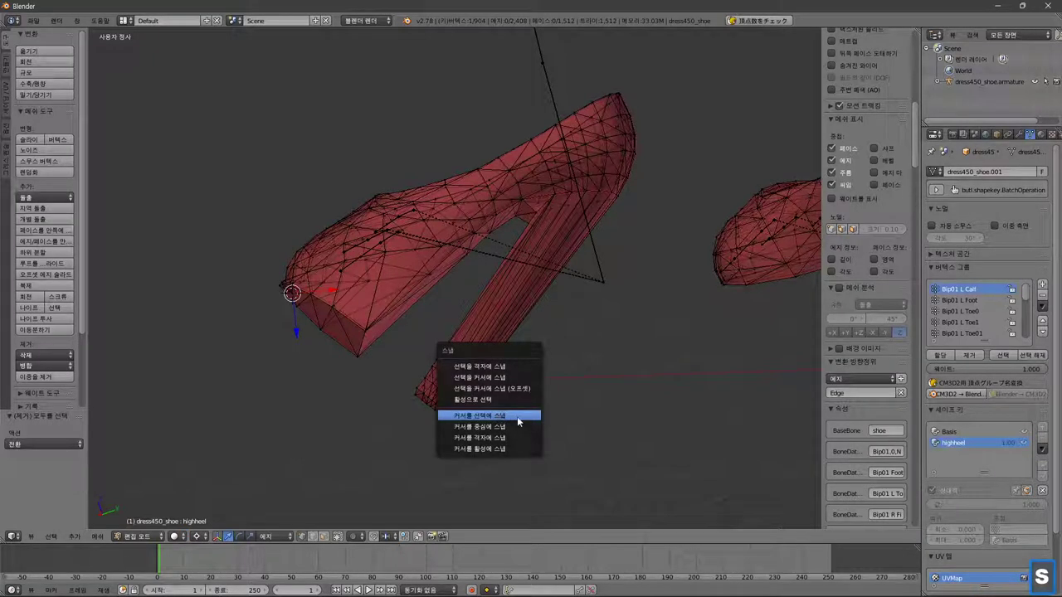
left_click(489, 416)
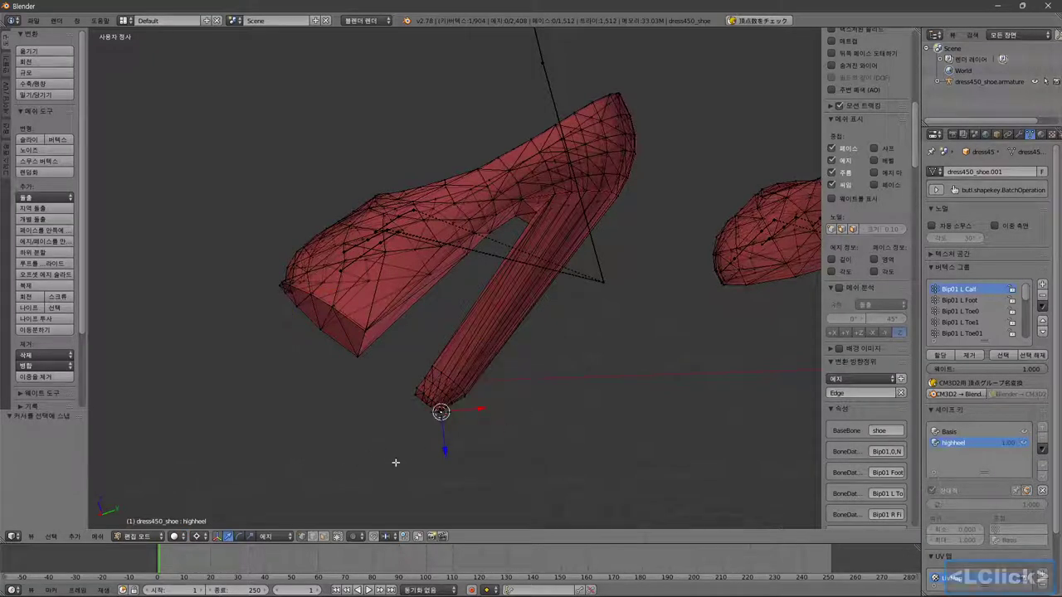
Enable proportional editing with linear falloff and try scaling the heel tip with Y locked, using an influence size of 0.56
left_click(362, 538)
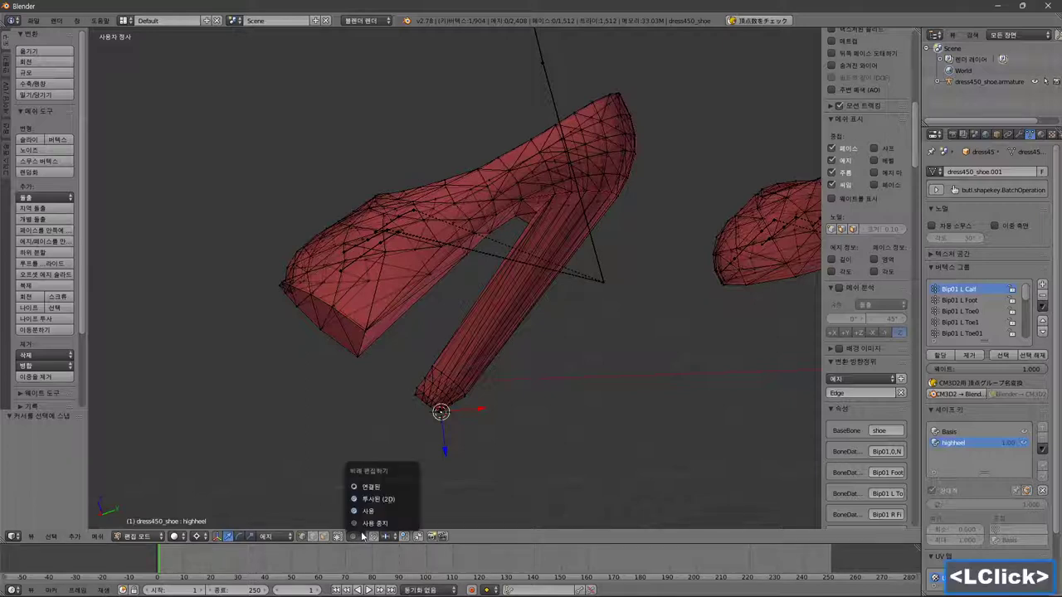
left_click(370, 512)
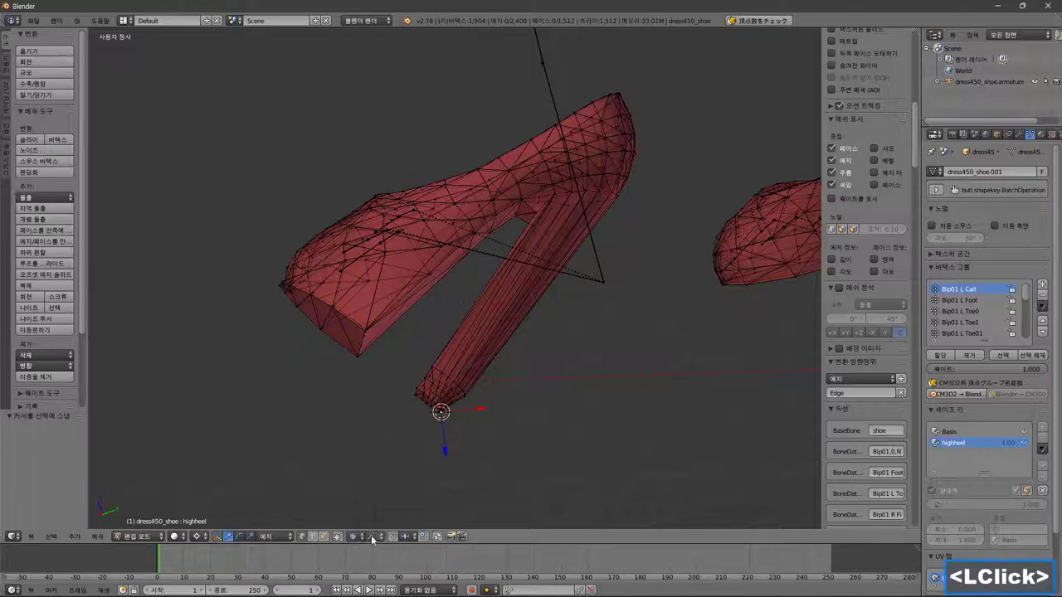
left_click(371, 538)
key("s")
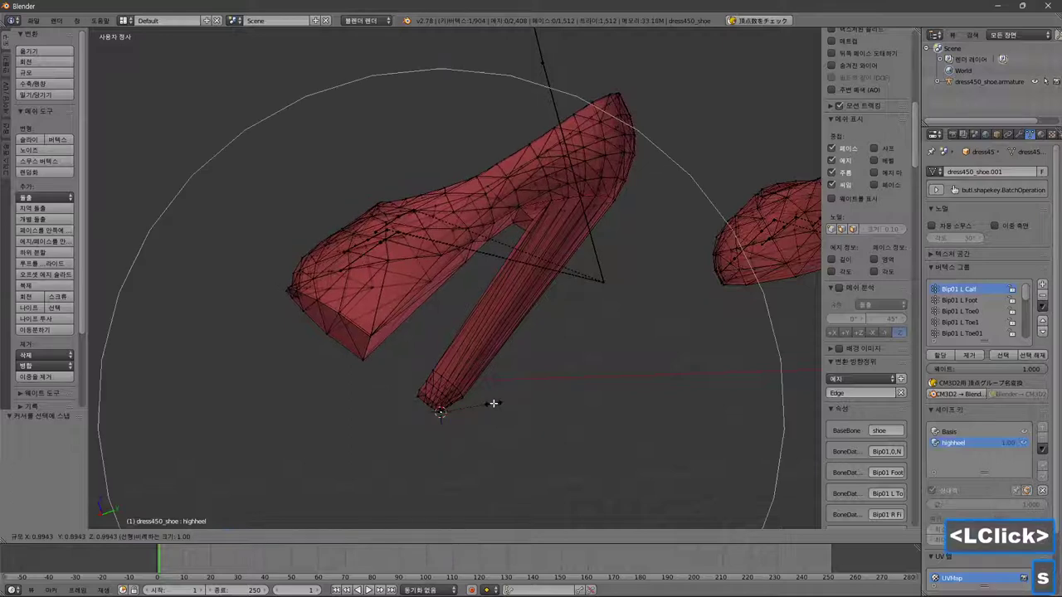
scroll(505, 406, "up", 3)
scroll(508, 403, "up", 3)
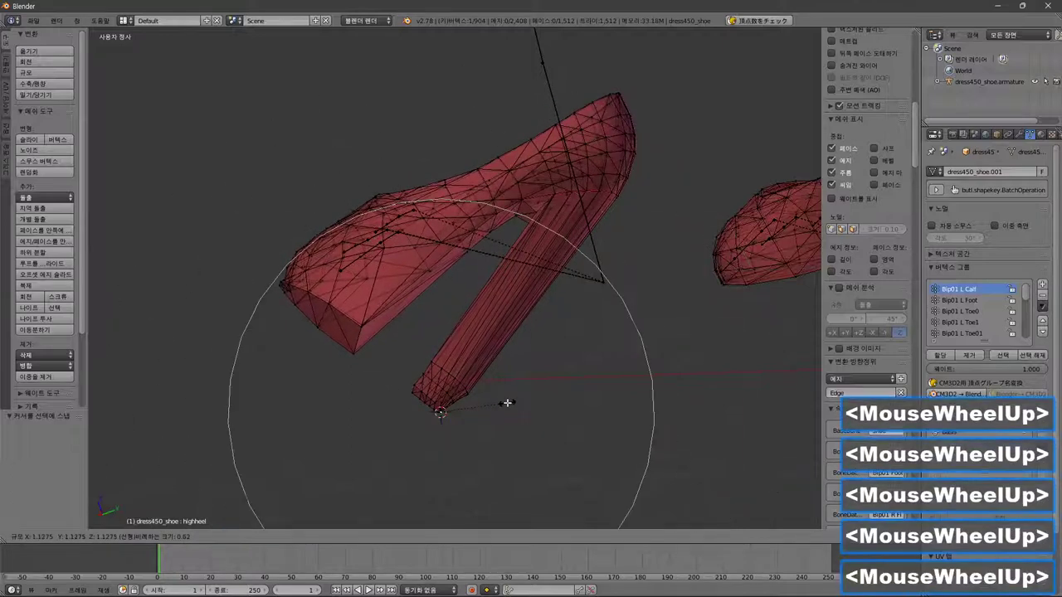
scroll(508, 403, "down", 1)
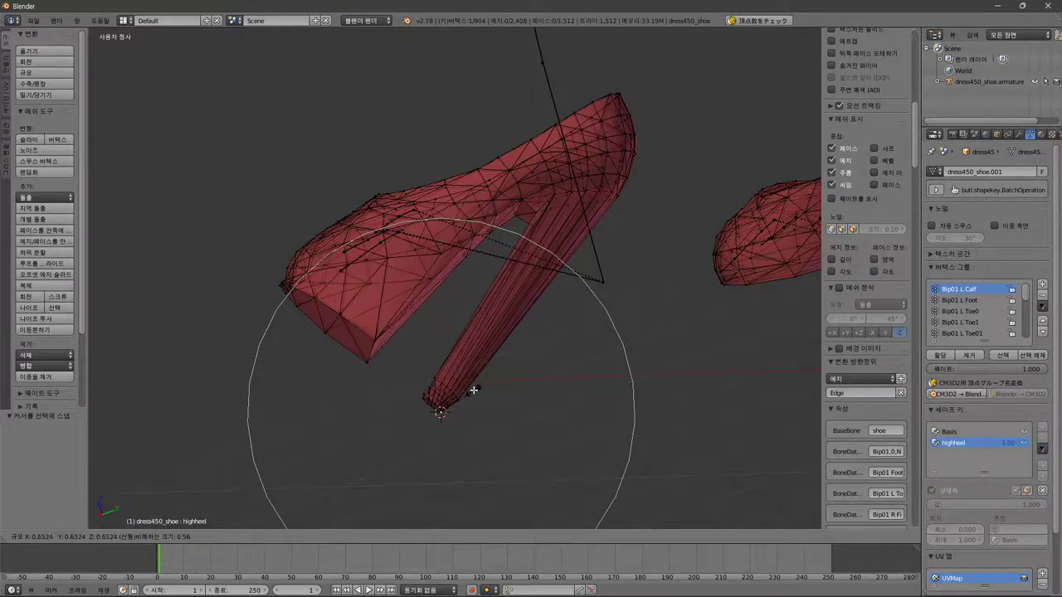
key("y")
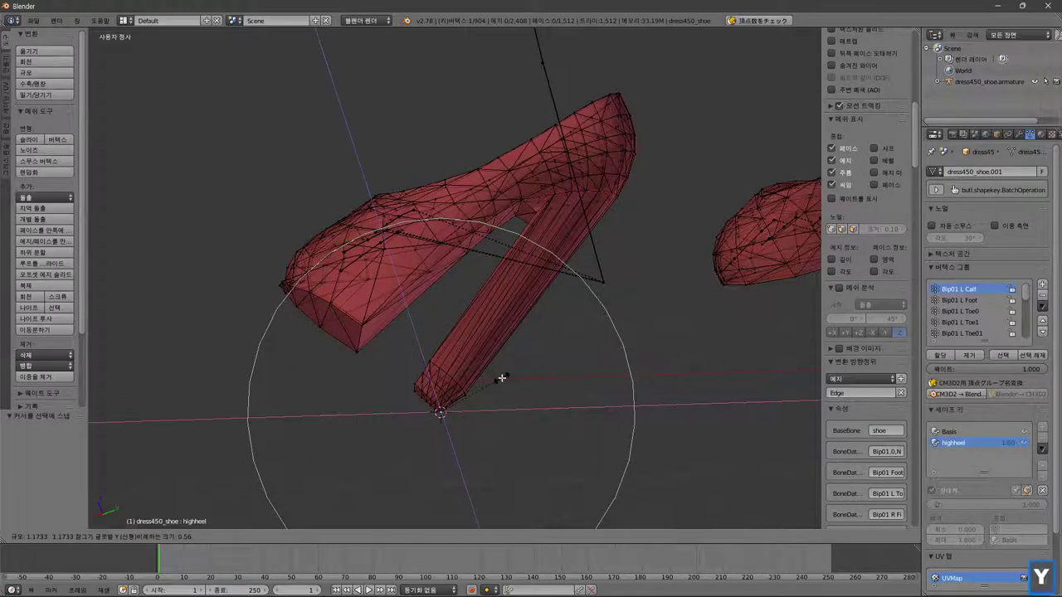
key("y")
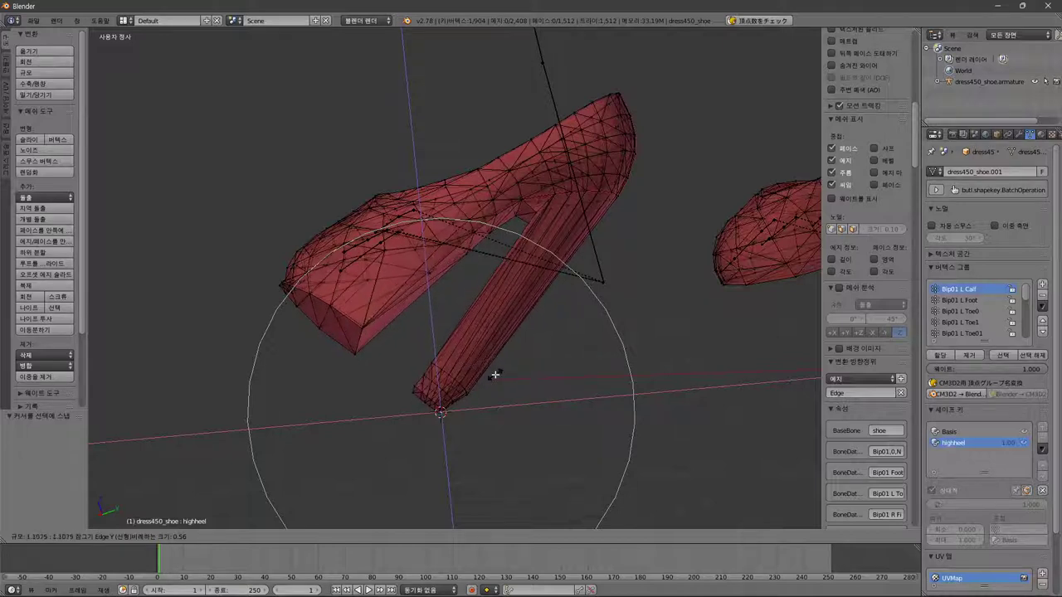
key("Escape")
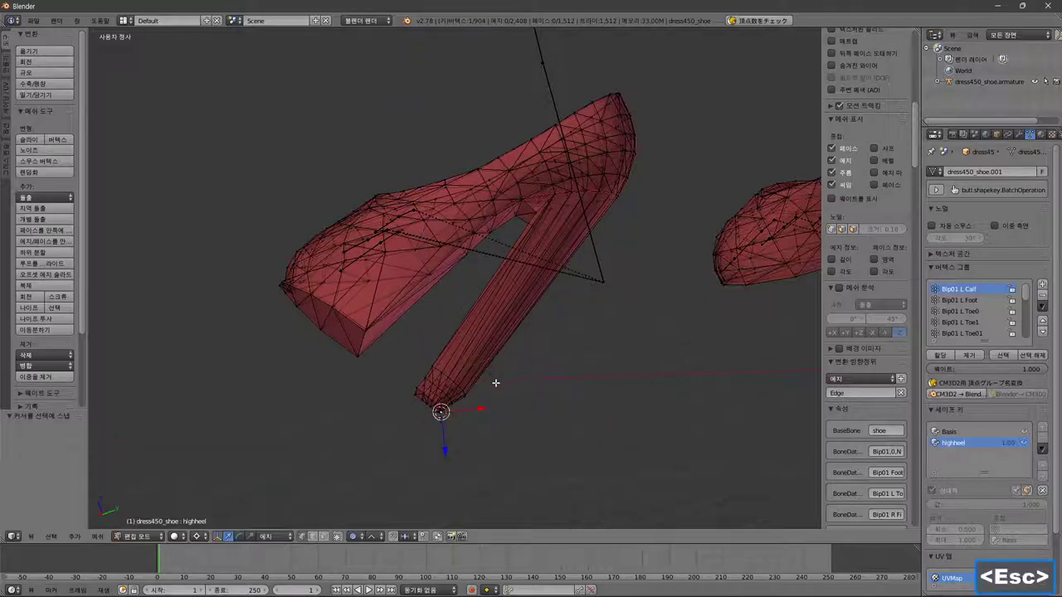
Change the transform orientation from Edge to Normal
middle_click_drag(495, 387, 243, 519)
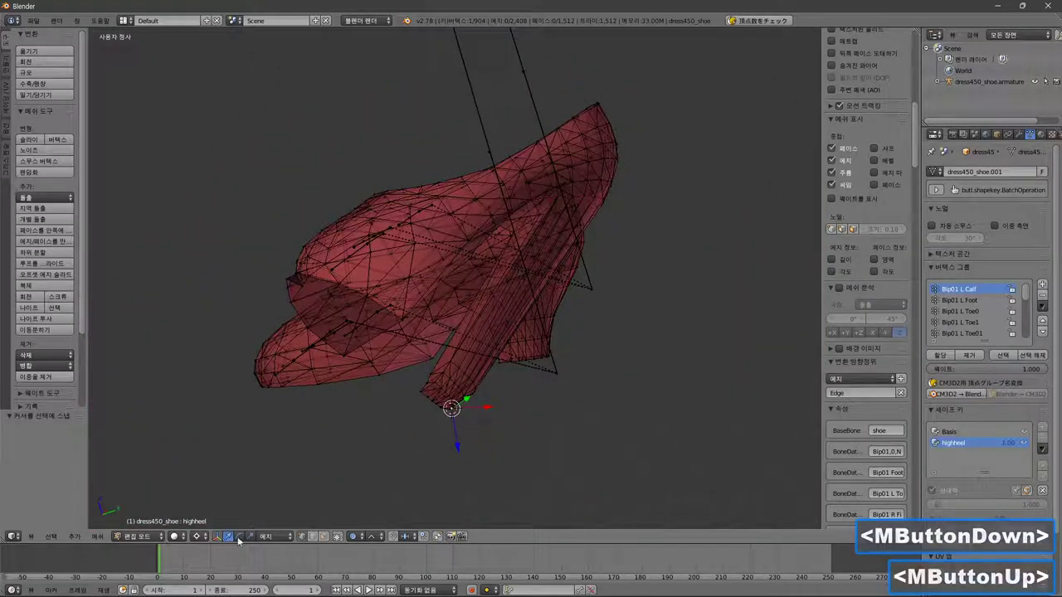
left_click(278, 536)
left_click(278, 500)
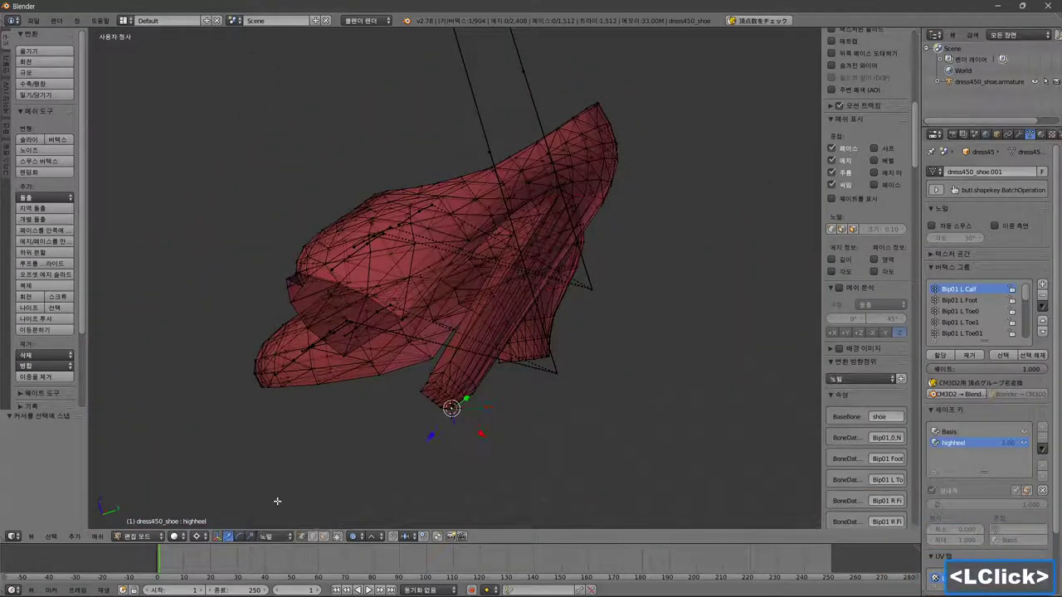
middle_click_drag(519, 464, 492, 452)
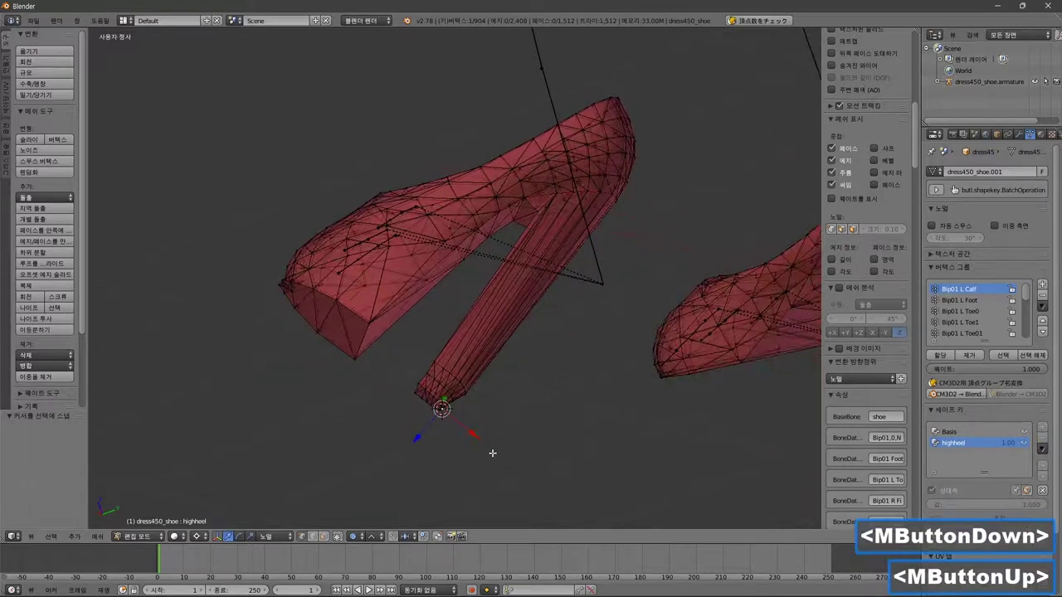
key("s")
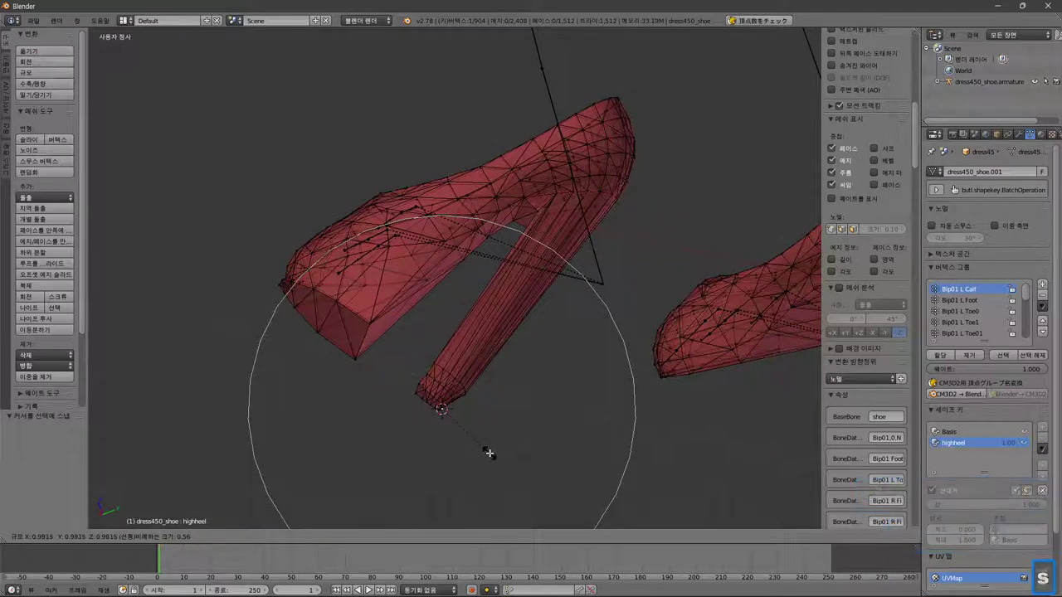
key("x")
key("x")
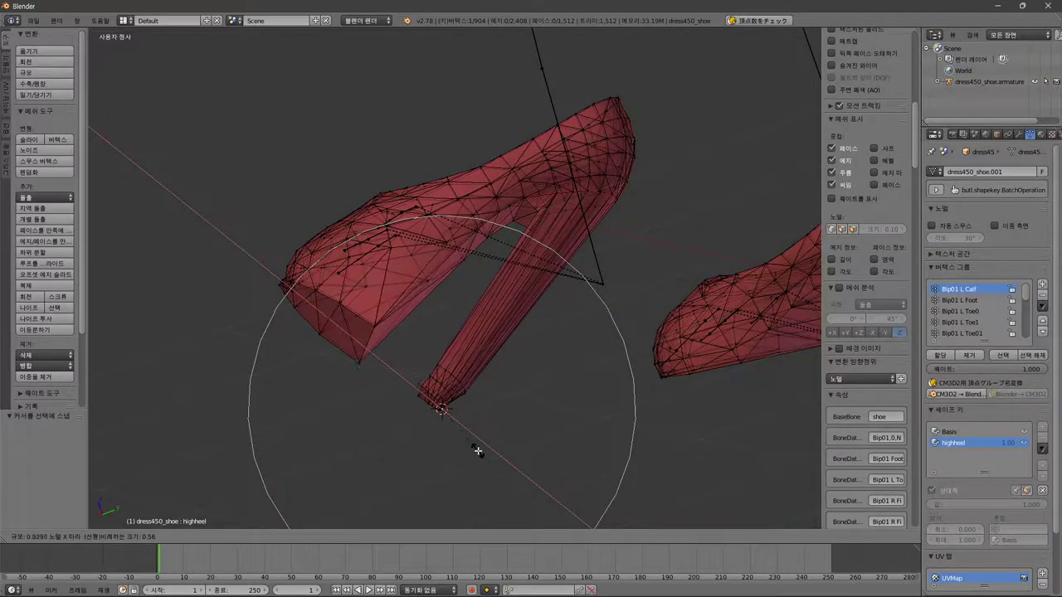
key("x")
key("Escape")
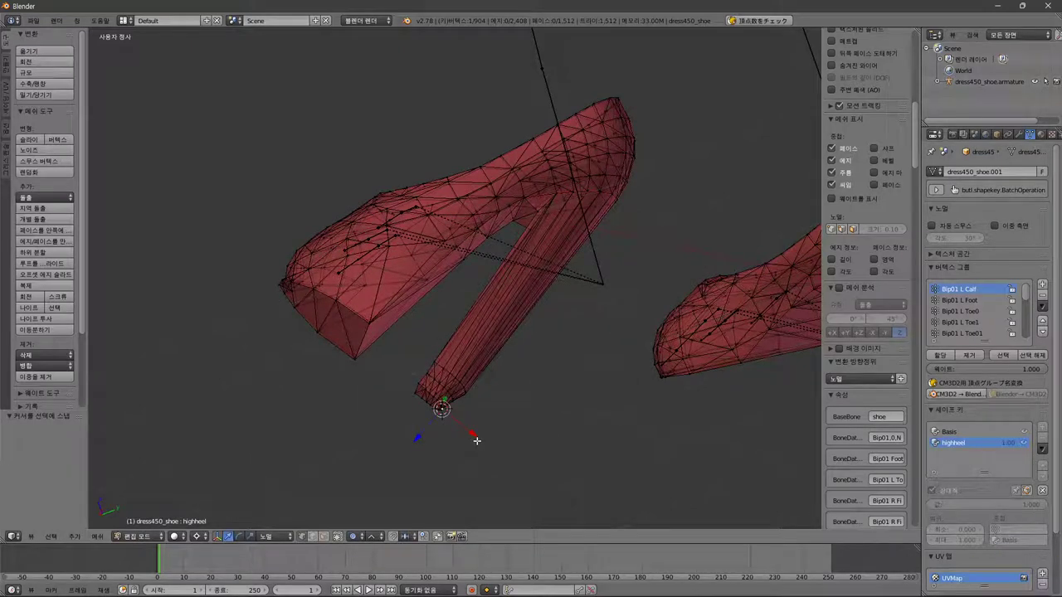
Scale the heel tip by 0.5 along the Normal Y axis with proportional editing
key("s")
key("y")
key("y")
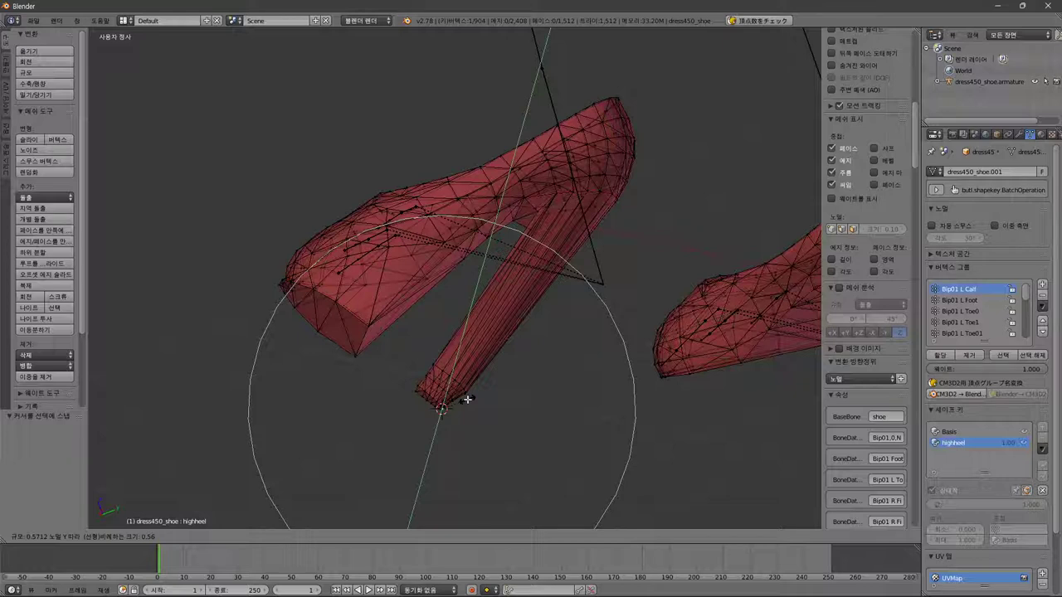
key("1")
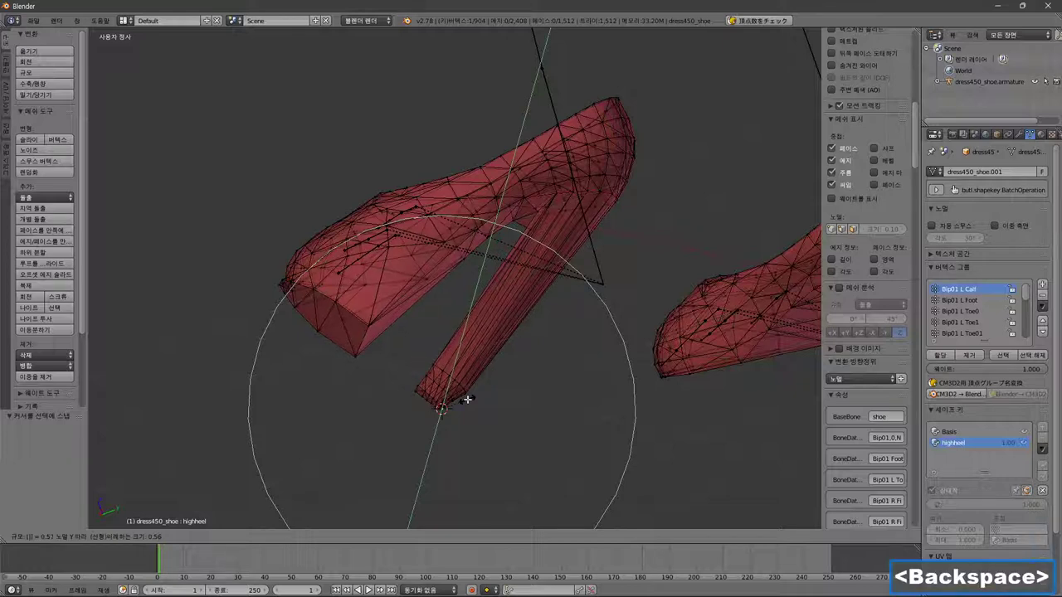
type("0.5")
key("Return")
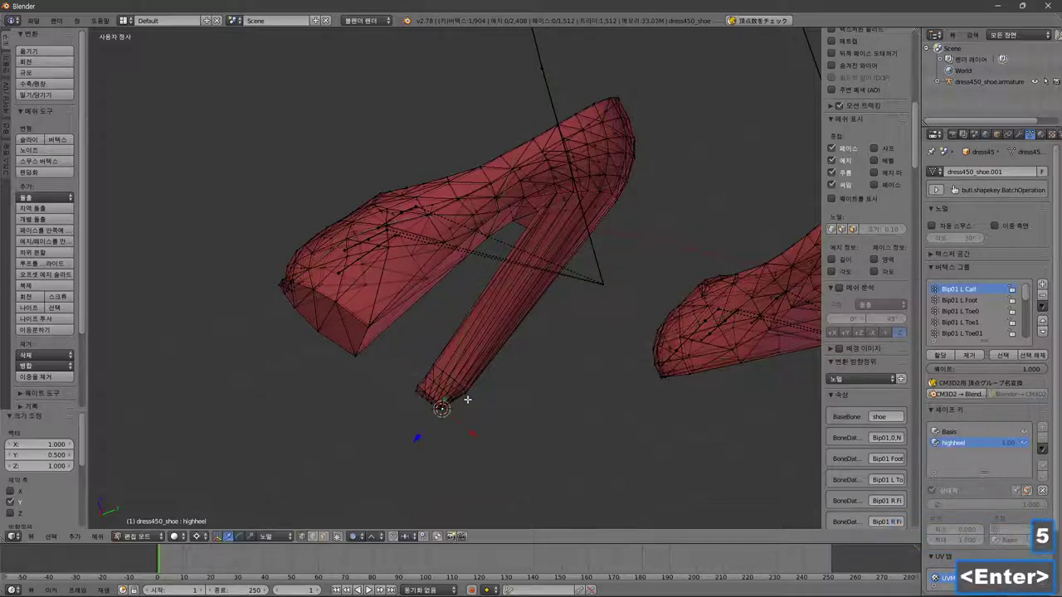
Return to Object Mode and vary the highheel shape key's value to check the deformation, leaving it at 1.000
middle_click_drag(467, 400, 638, 408)
key("Tab")
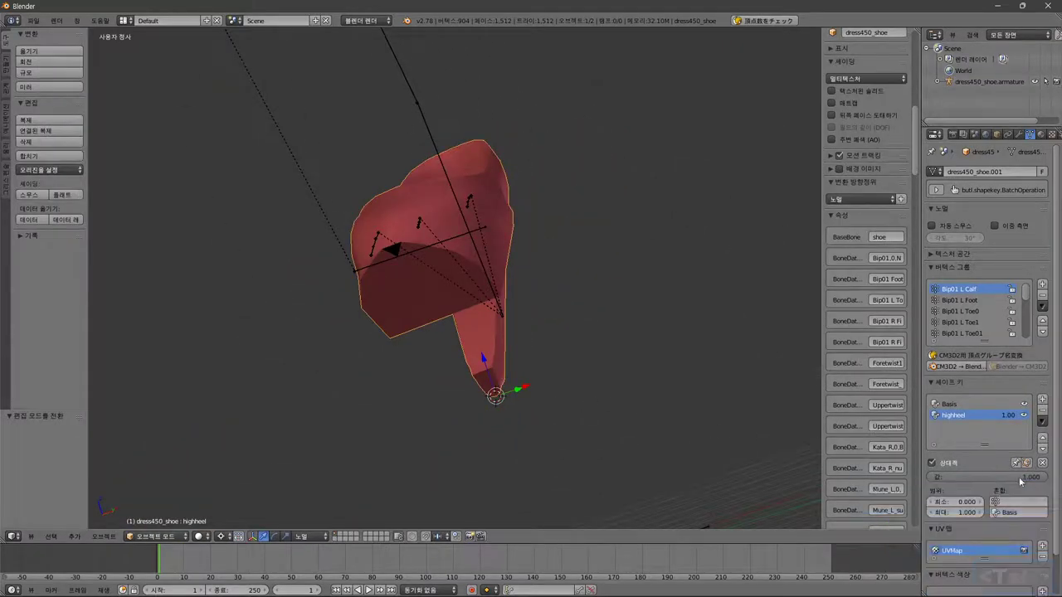
mouse_move(1000, 415)
left_mouse_down()
mouse_move(953, 414)
mouse_move(1016, 414)
left_mouse_up()
middle_click_drag(561, 419, 445, 417)
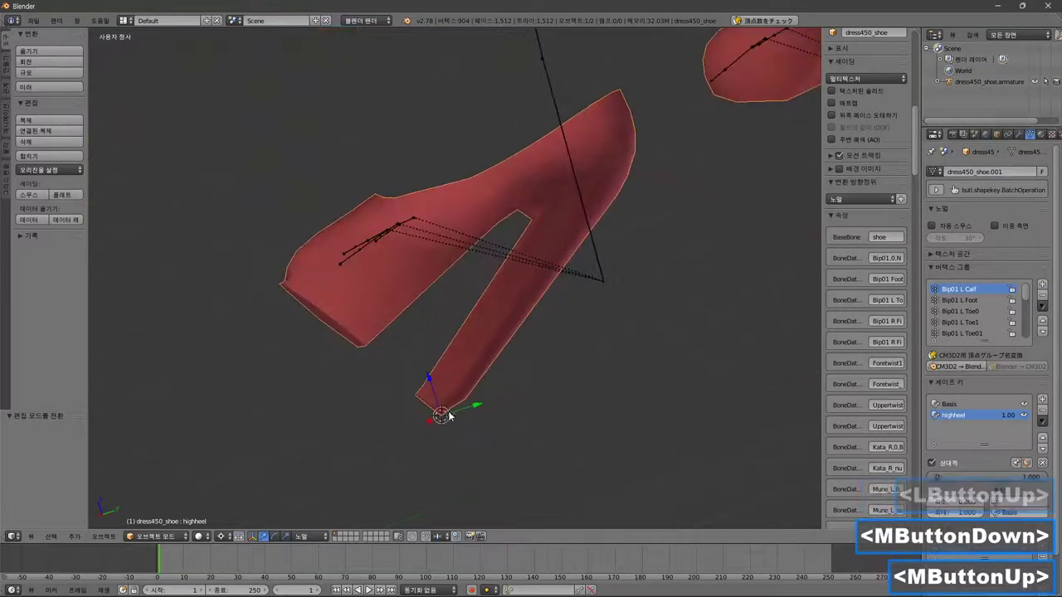
Export the shoe as the CM3D2 model dress450_shoe.model into the _ori_edit folder, replacing the previous export
left_click(33, 20)
mouse_move(88, 229)
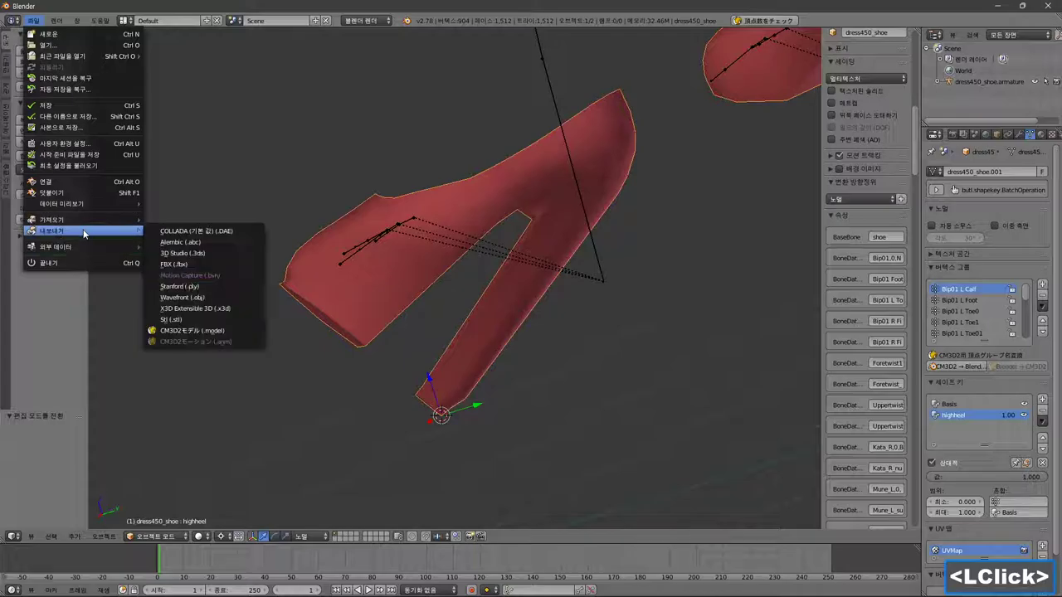
left_click(195, 331)
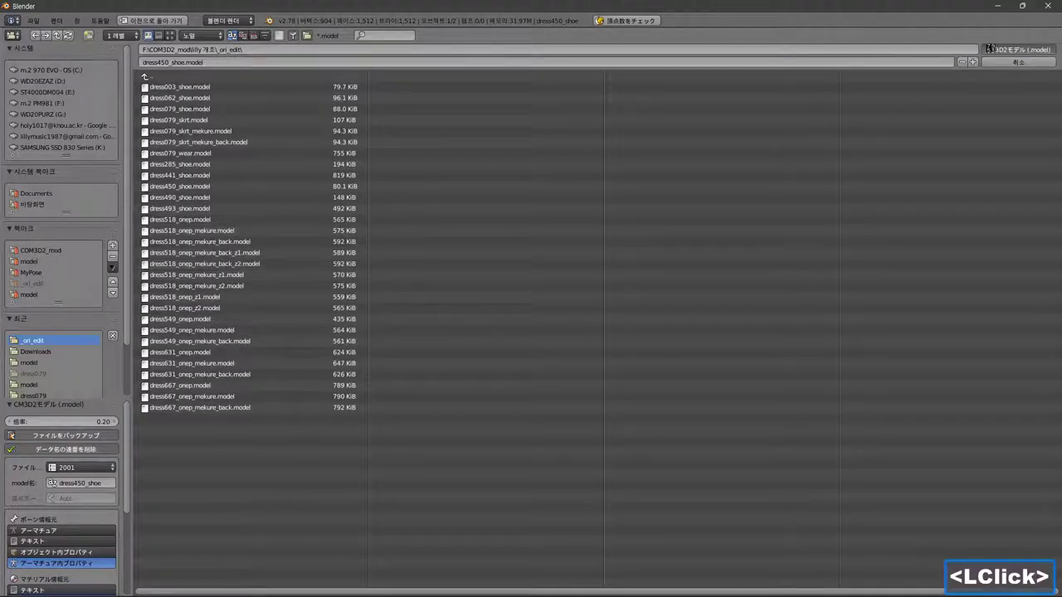
left_click(989, 48)
Switch to the CUSTOM ORDER MAID3D 2 window and re-equip the shoe item to load the newly exported model
key("alt+Tab")
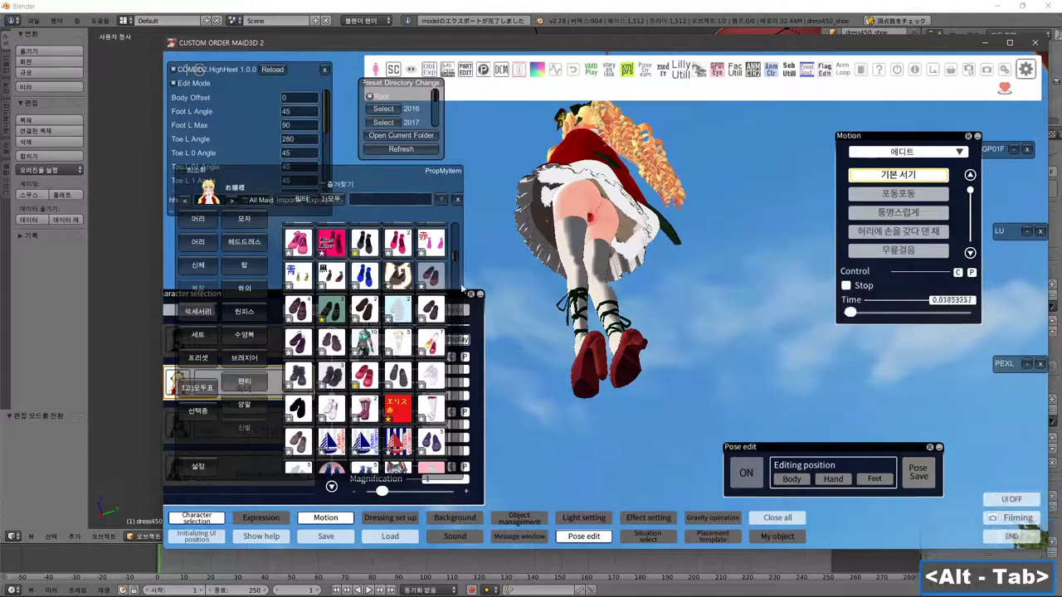
left_click(430, 274)
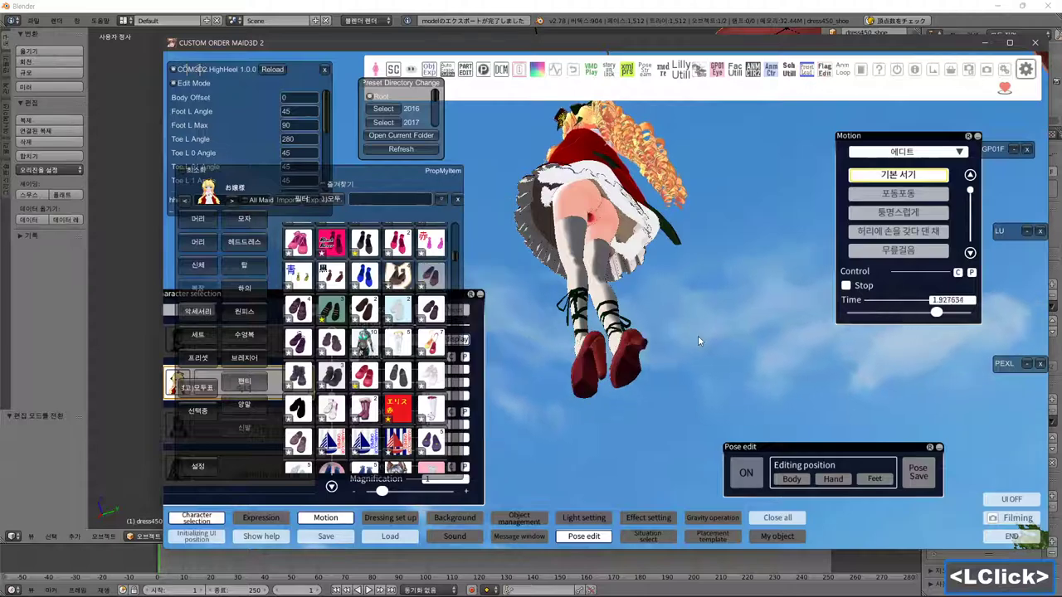
Inspect the re-equipped shoes up close on the character's feet, and switch back to Blender
scroll(688, 344, "up", 8)
right_click_drag(701, 373, 705, 399)
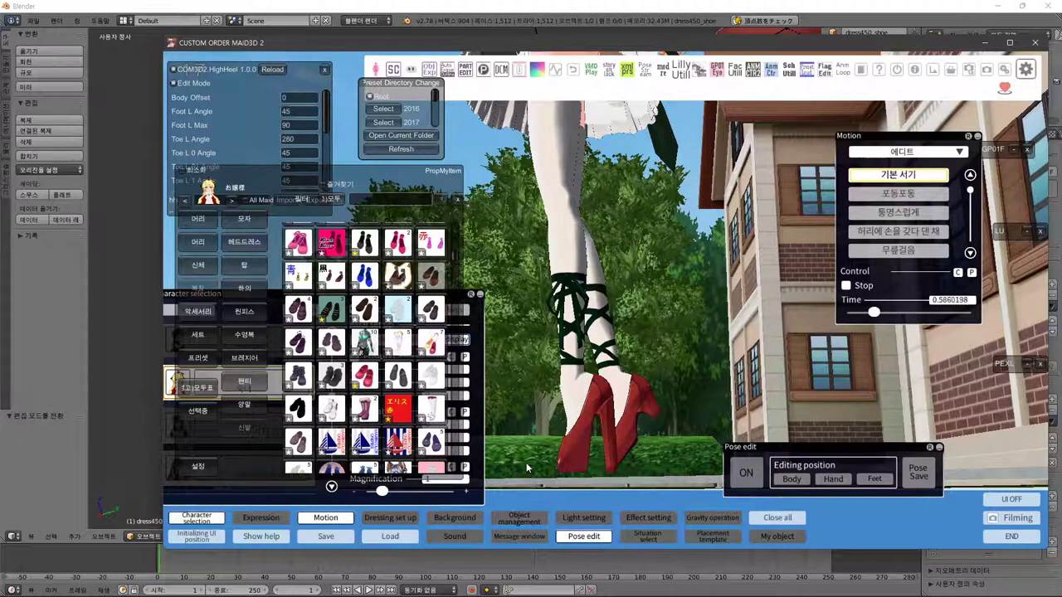
key("alt+Tab")
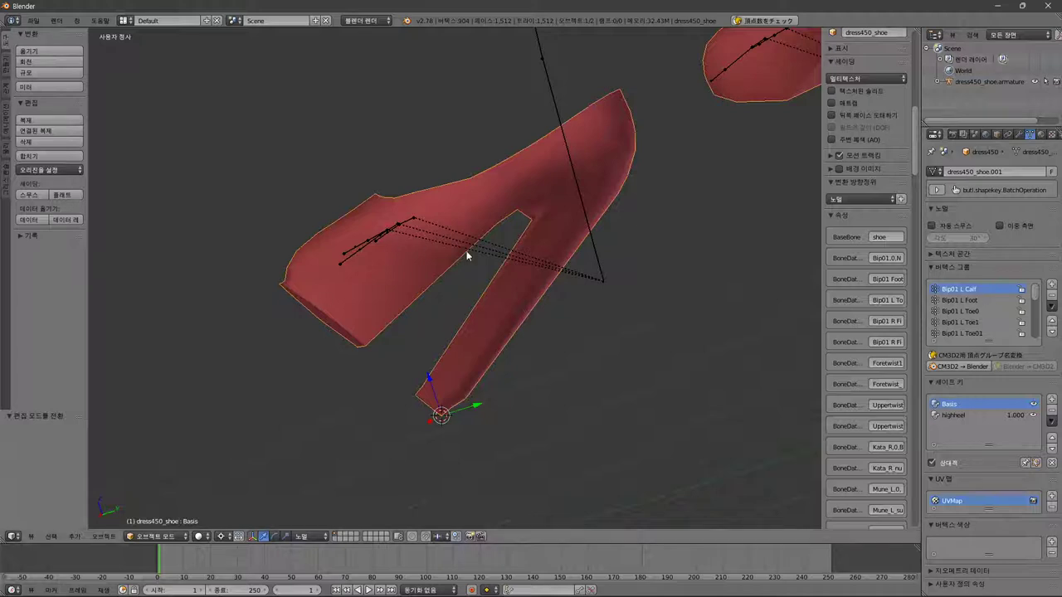
Select the shoe's armature, put it in Pose Mode and select the Bip01 L Toe0 bone
right_click(605, 280)
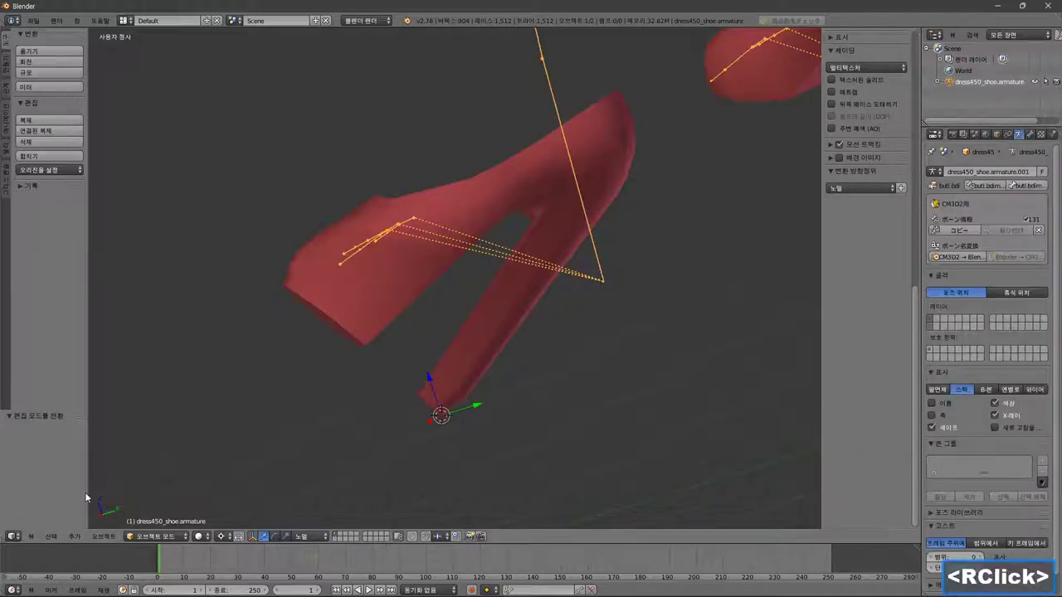
left_click(156, 536)
left_click(171, 499)
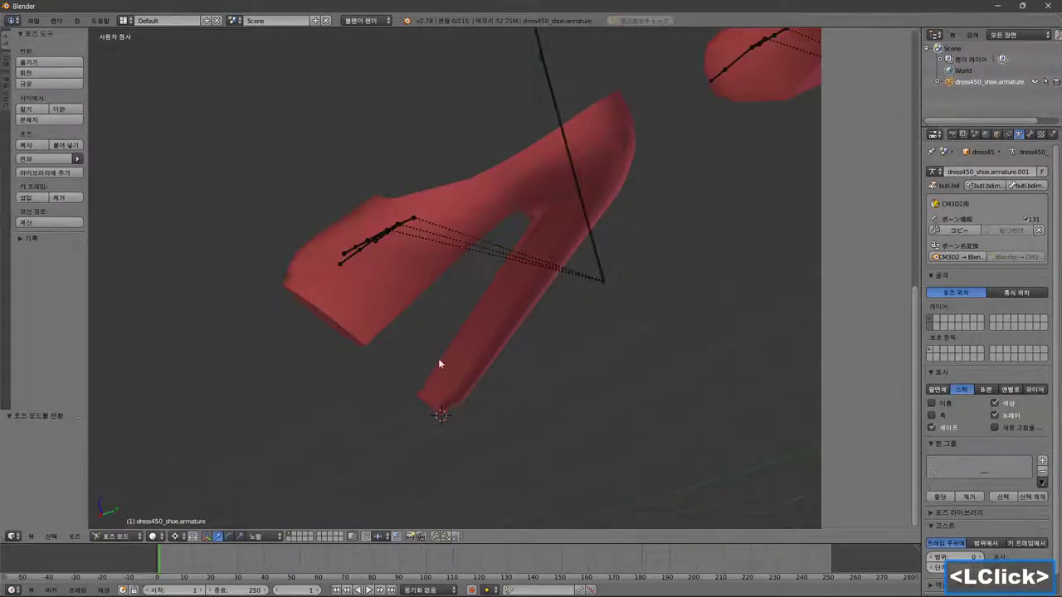
middle_click_drag(427, 244, 428, 265)
right_click(415, 230)
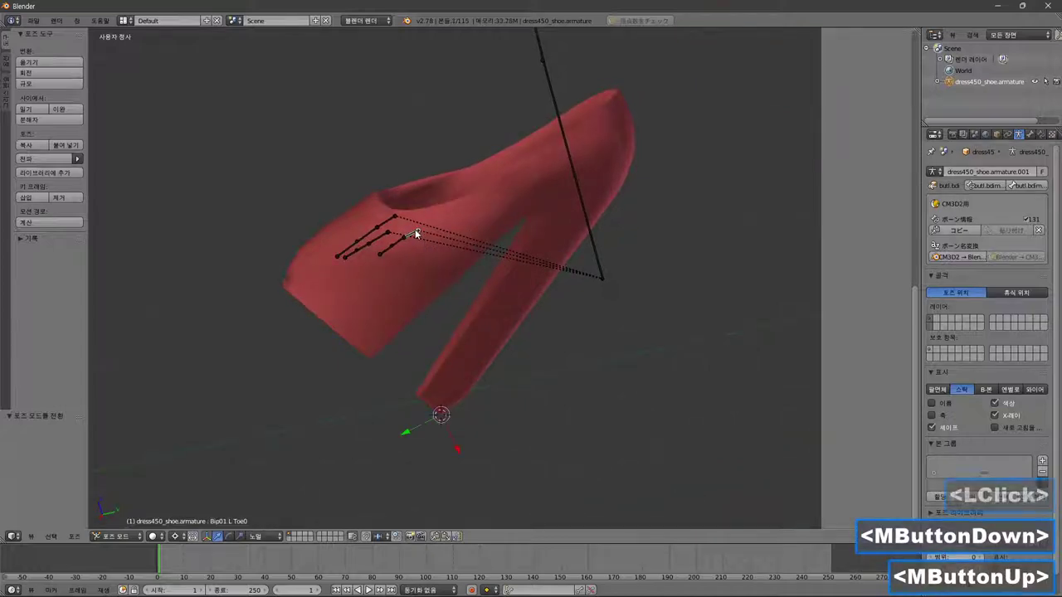
key("r")
key("y")
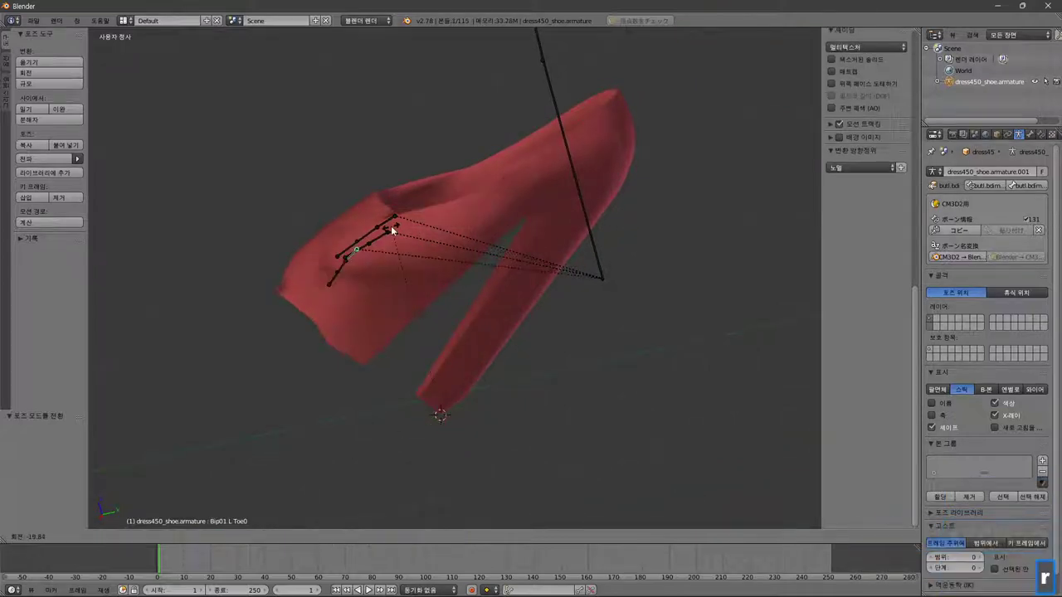
key("Escape")
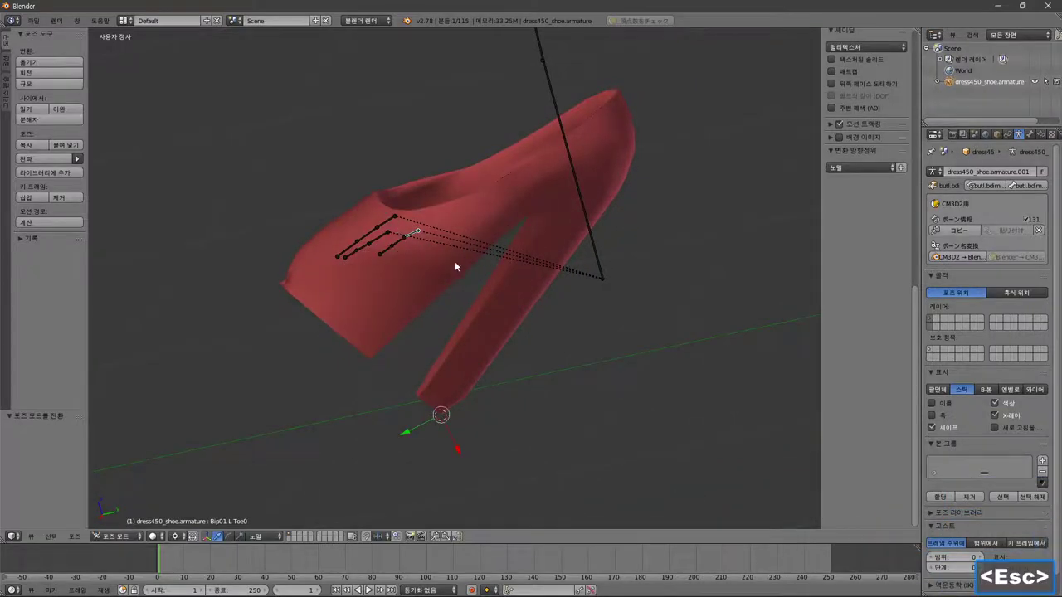
Change the pivot point from the 3D cursor to the selected bone's own origin
left_click(175, 536)
left_click(204, 489)
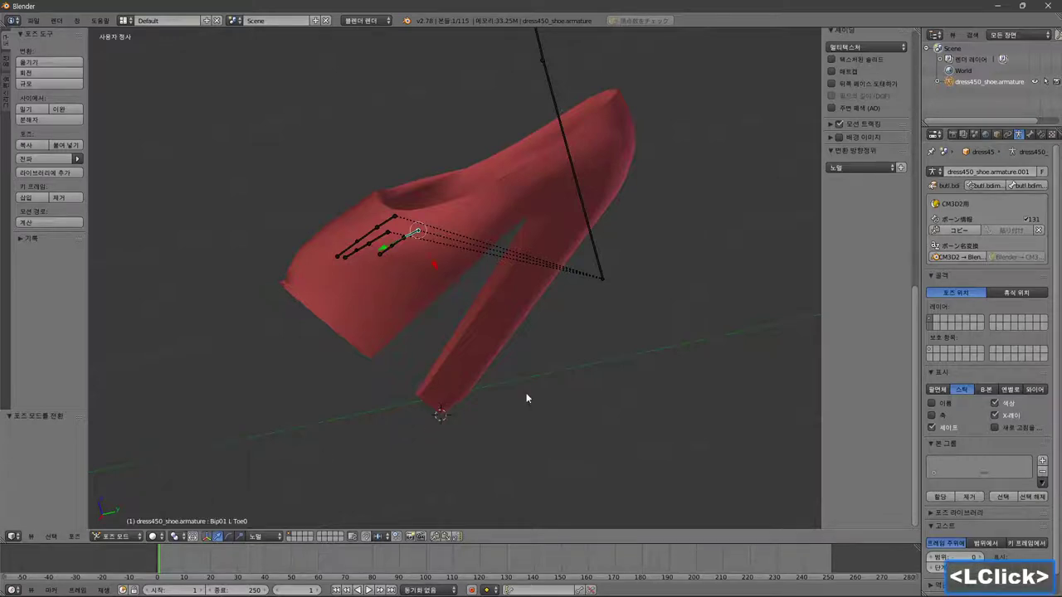
middle_click_drag(530, 382, 527, 357)
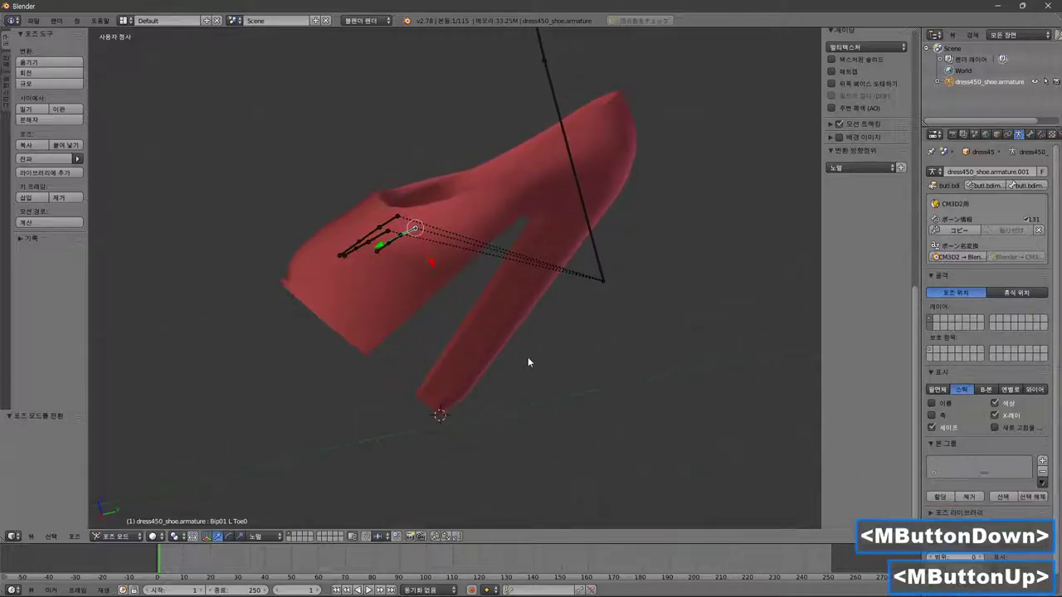
key("r")
key("z")
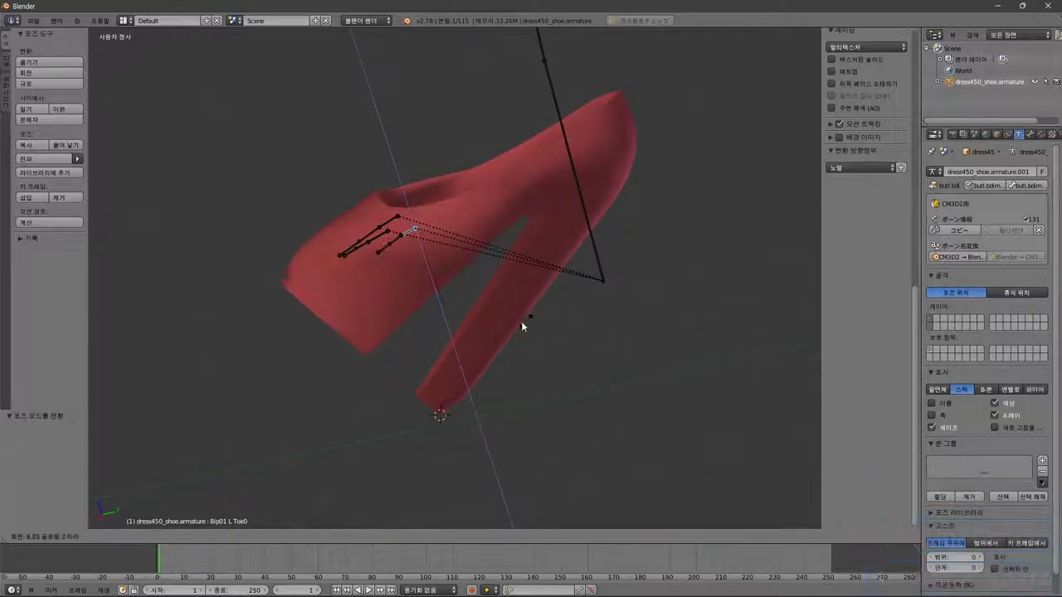
key("Escape")
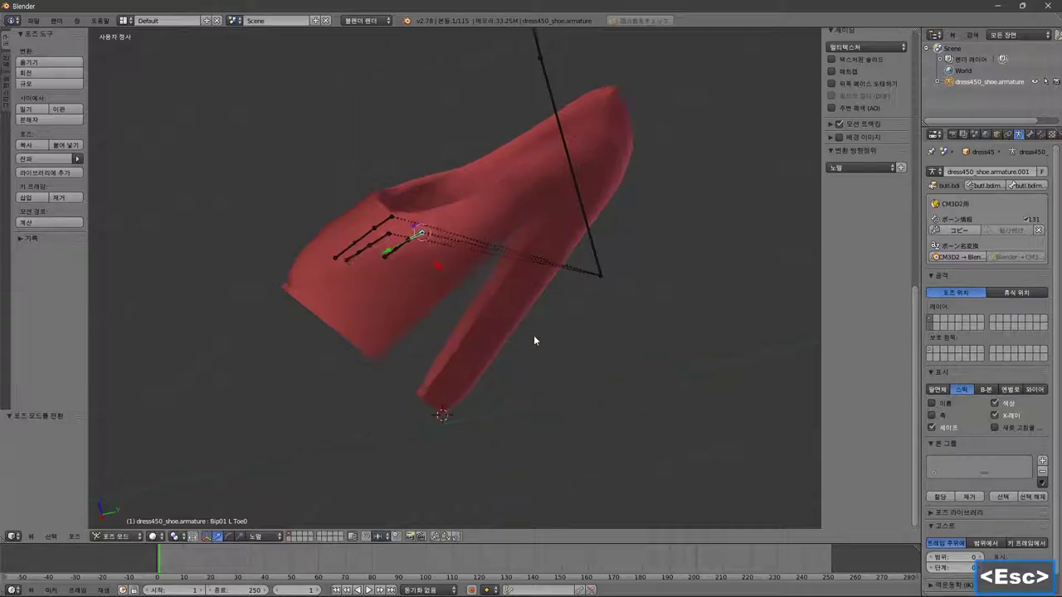
Rotate the Bip01 L Toe0 bone by 45° about its Normal Z axis
middle_click_drag(534, 335, 529, 334)
key("r")
key("z")
key("z")
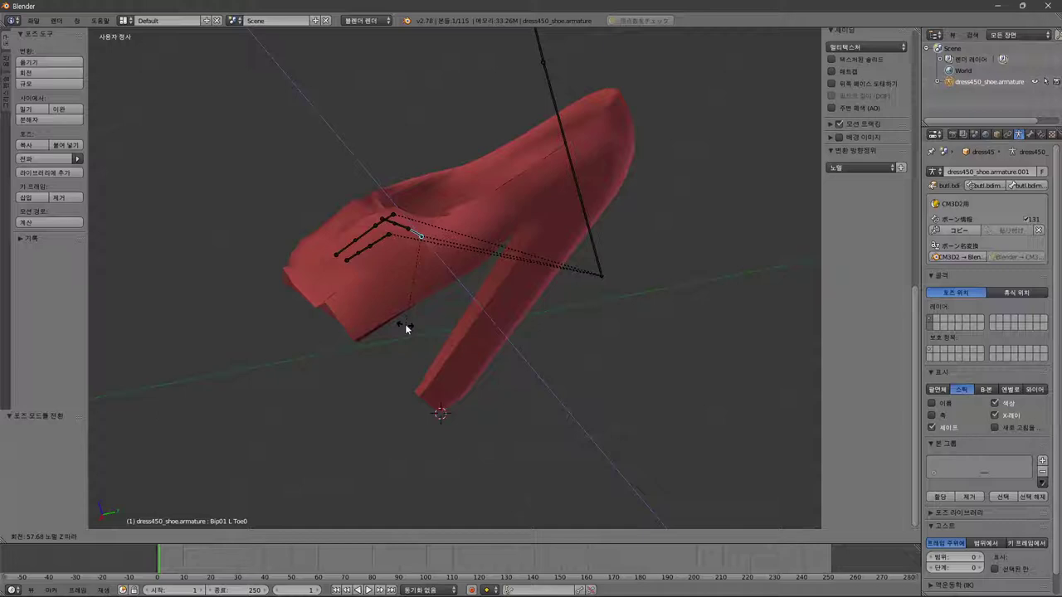
type("45")
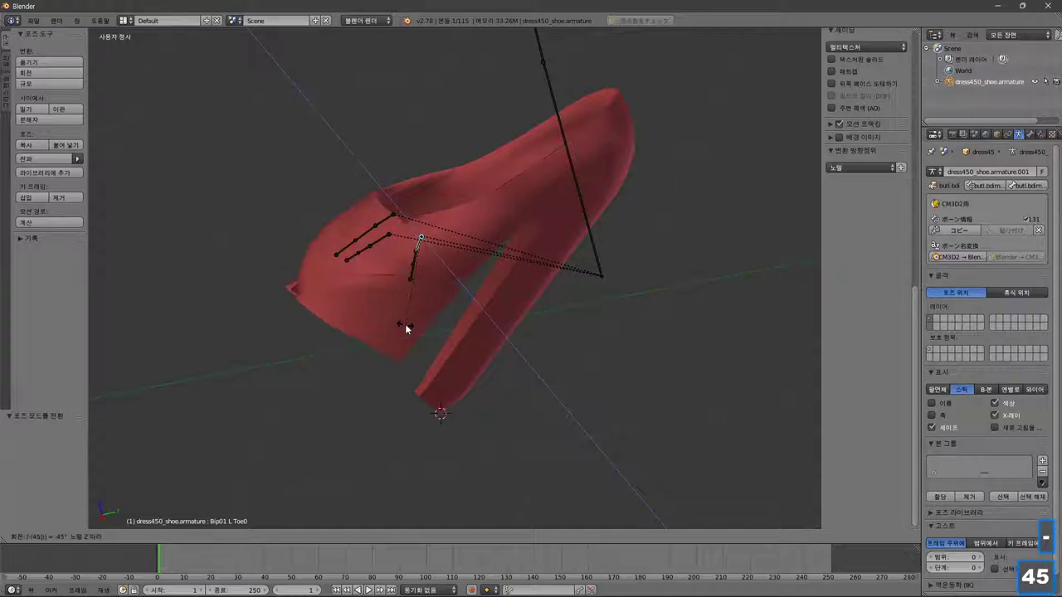
key("minus")
key("Return")
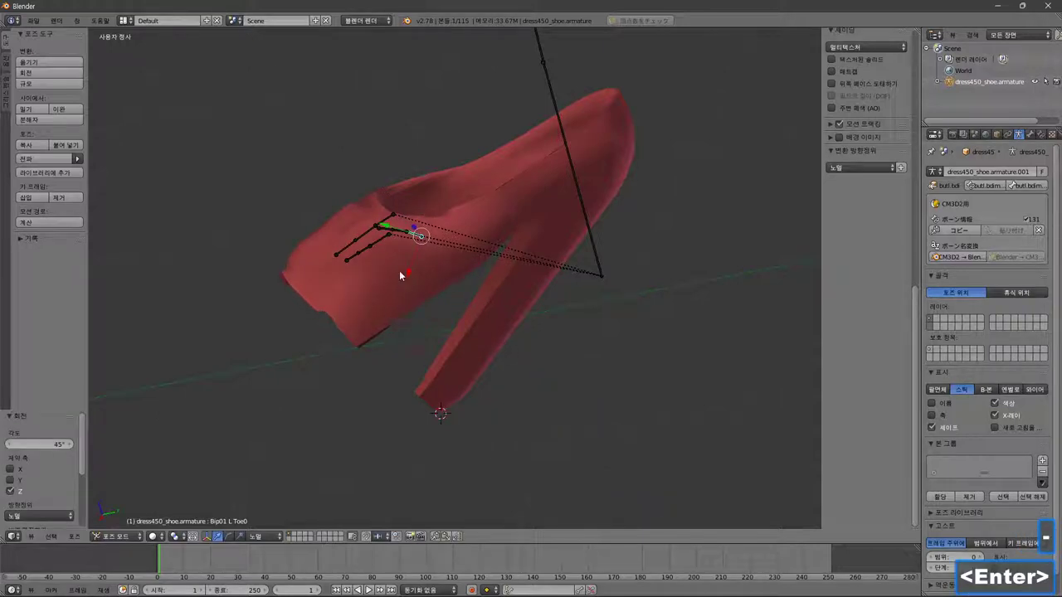
Rotate the Bip01 L Toe1 bone by 45° in the current view, without an axis constraint
right_click(379, 240)
type("r")
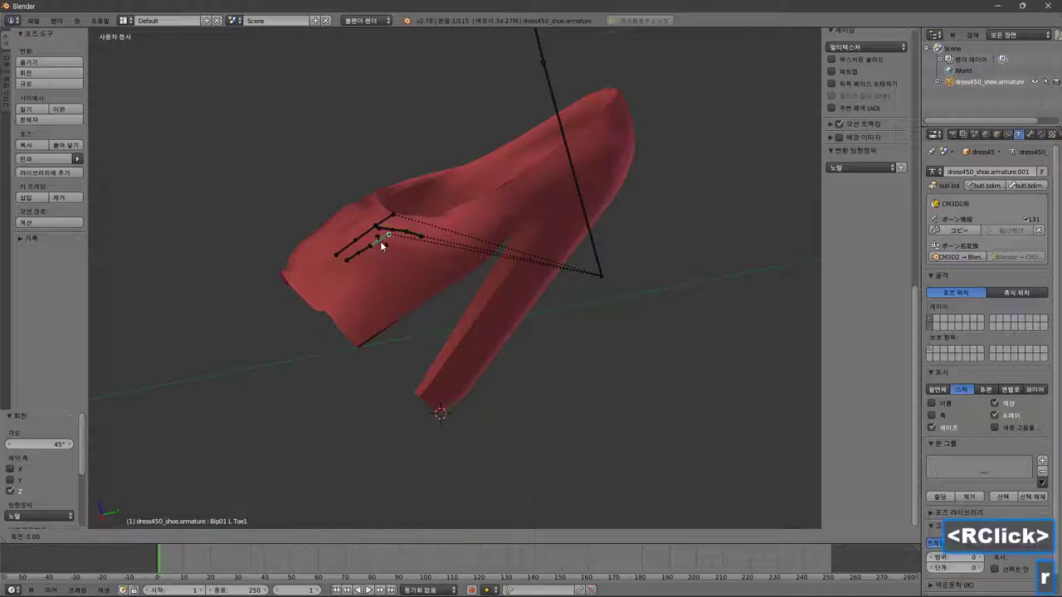
type("-45")
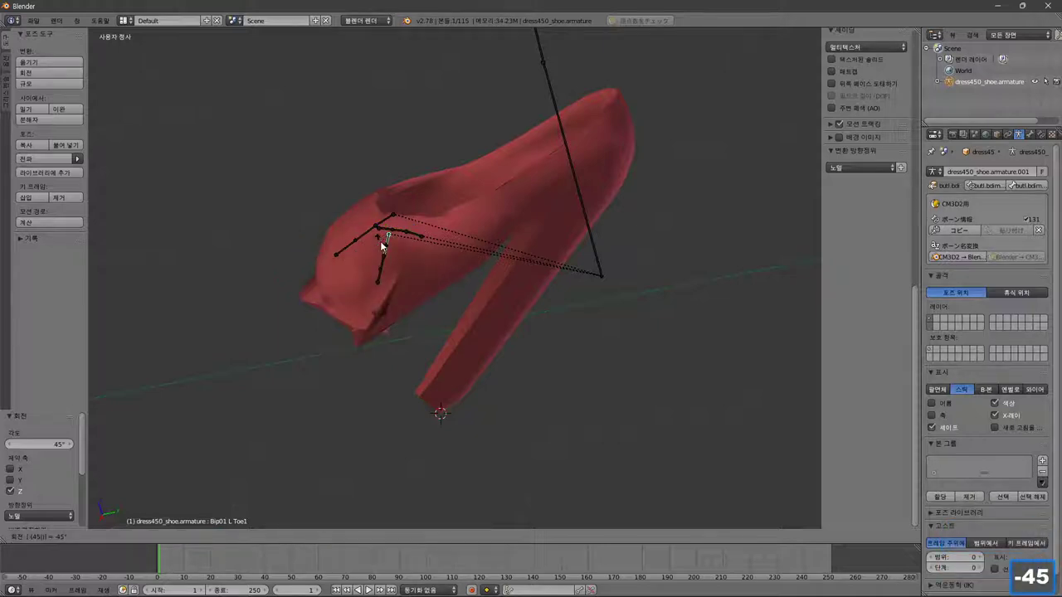
key("minus")
key("Return")
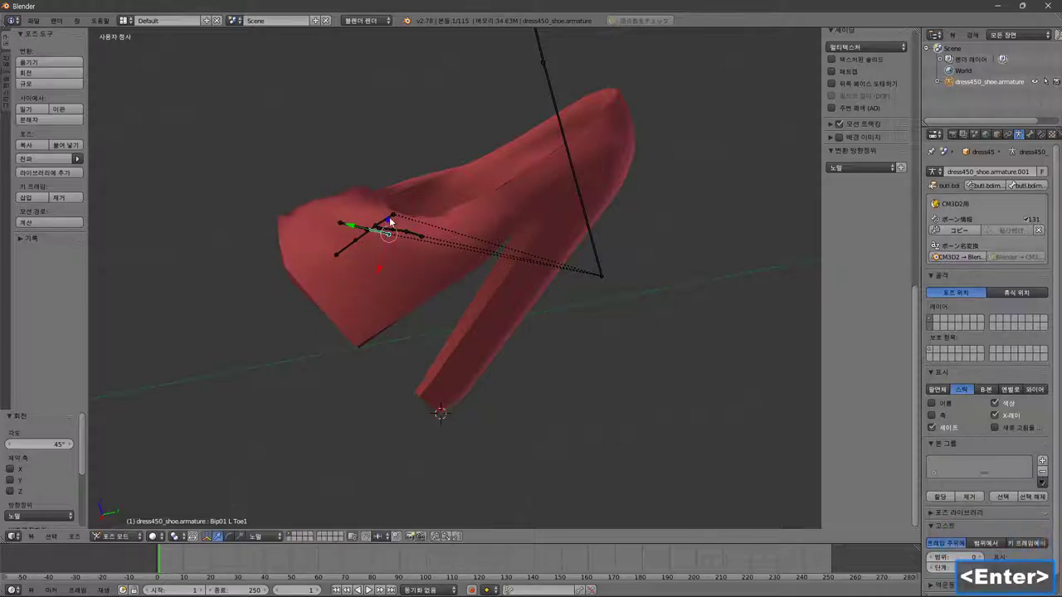
Rotate the Bip01 L Toe2 bone by 45° in the current view, without an axis constraint
right_click(390, 219)
key("r")
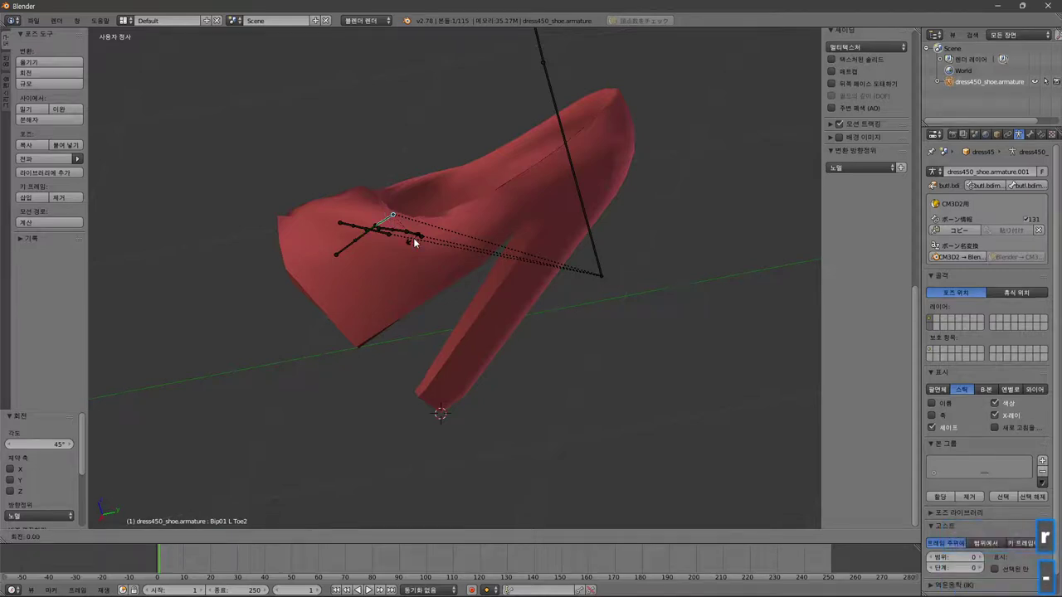
key("4")
key("5")
key("Return")
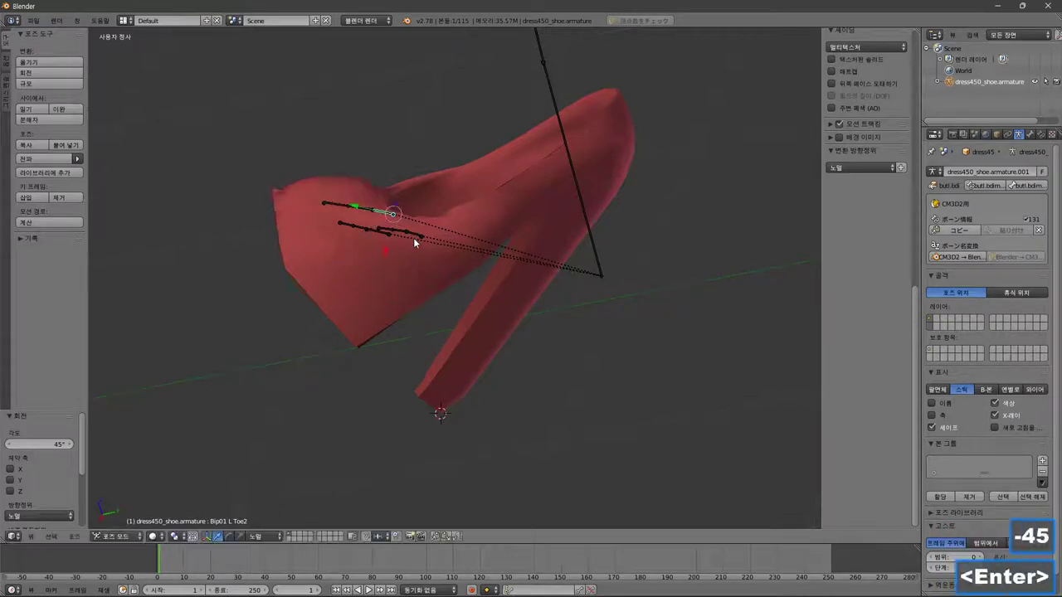
Select the dress450_shoe mesh and examine how its toe and sole deform with the posed toe bones
middle_click_drag(415, 238, 426, 197)
right_click(579, 191)
right_click(527, 198)
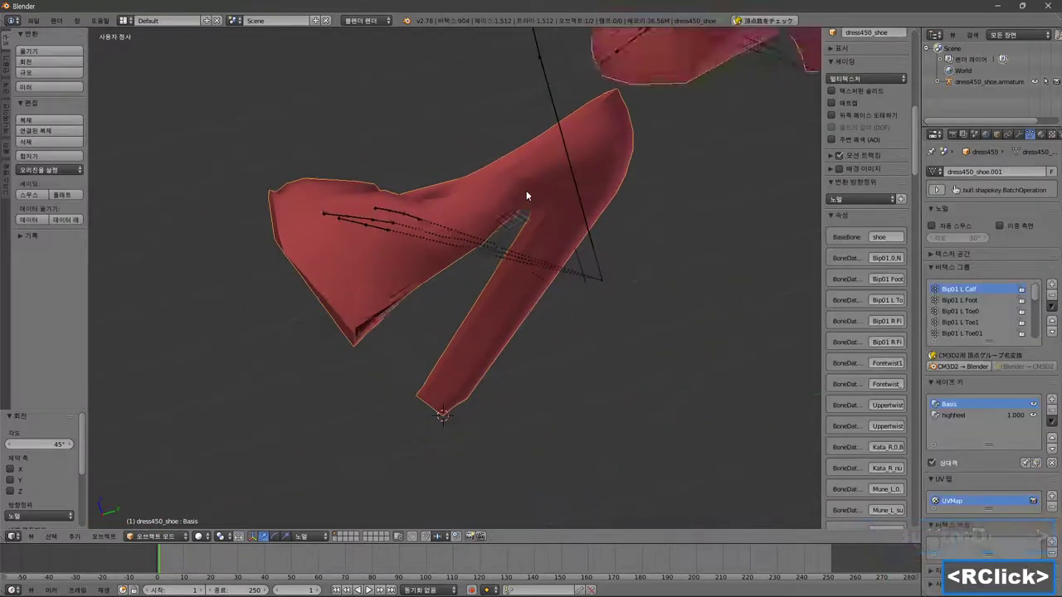
middle_click_drag(526, 190, 526, 163)
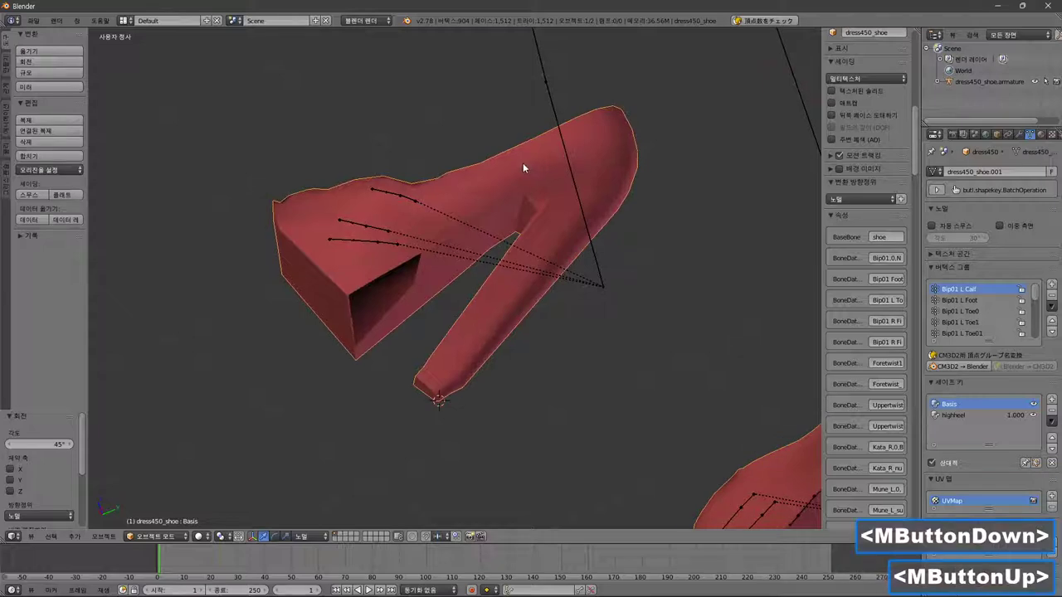
Switch to the CUSTOM ORDER MAID3D 2 window
key("super+Tab")
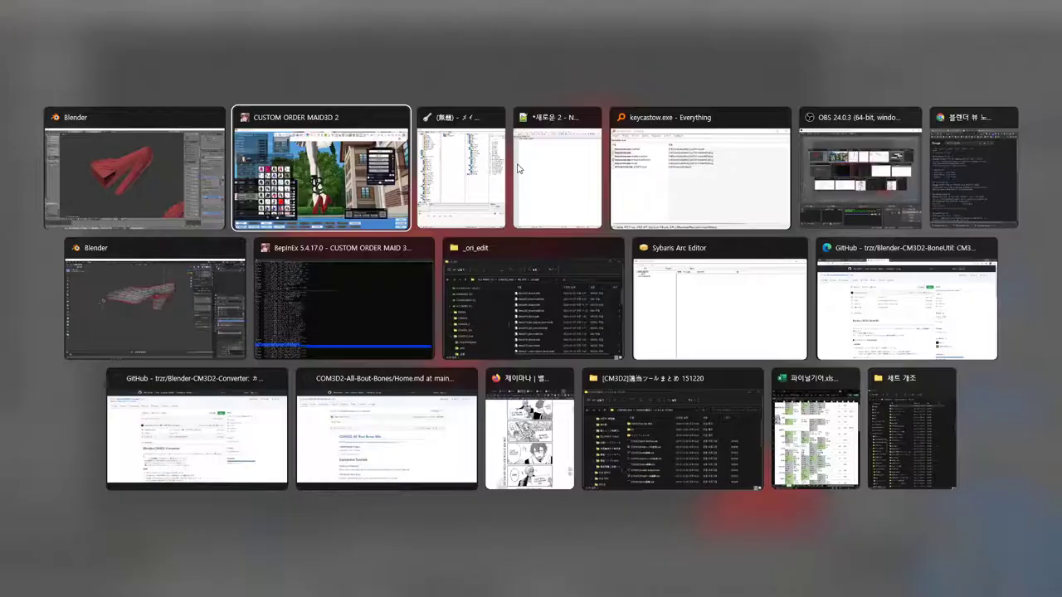